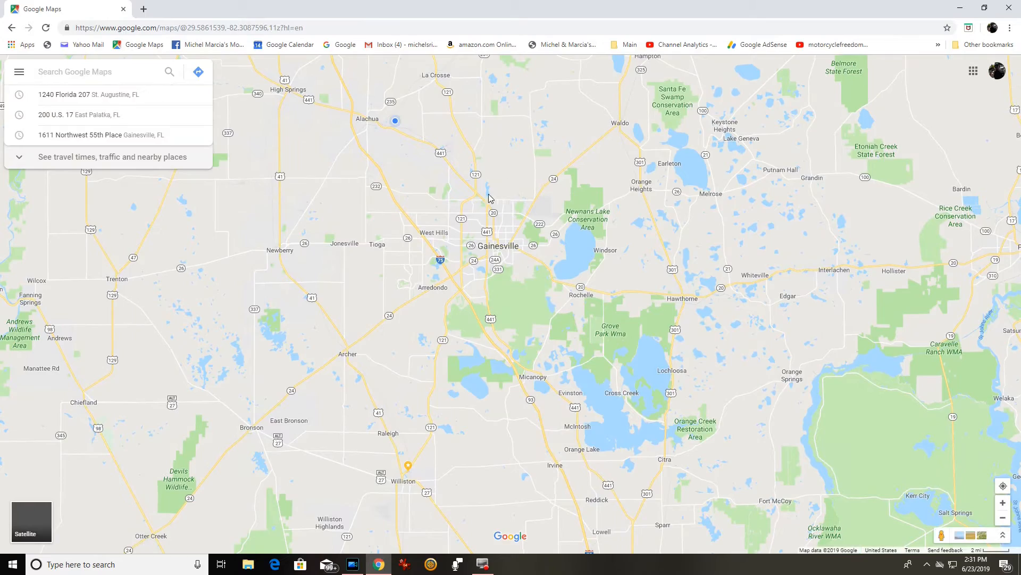
{"action": "scroll", "coordinate": [457, 203], "scroll_direction": "up", "scroll_amount": 4}
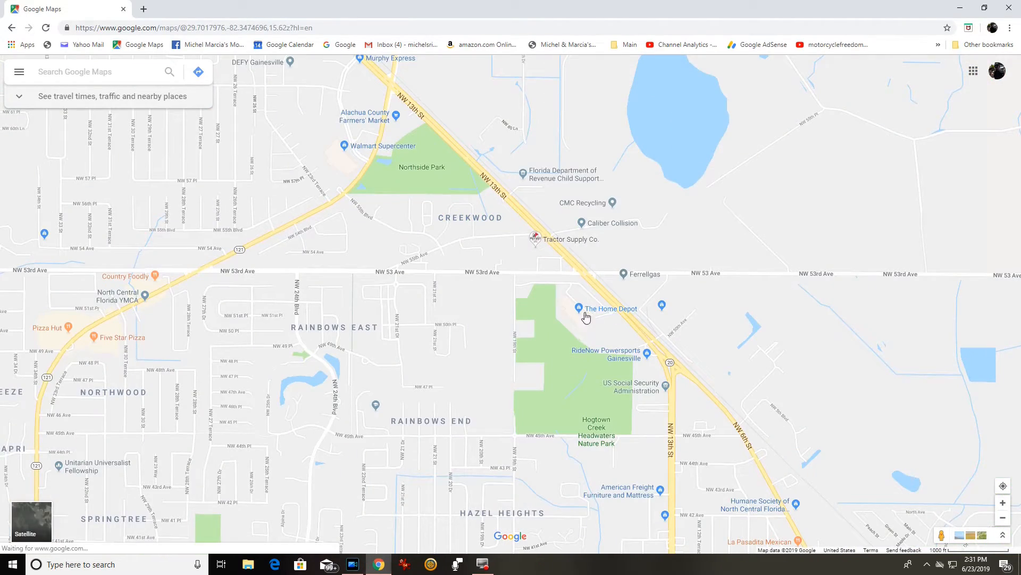
{"action": "mouse_move", "coordinate": [581, 314]}
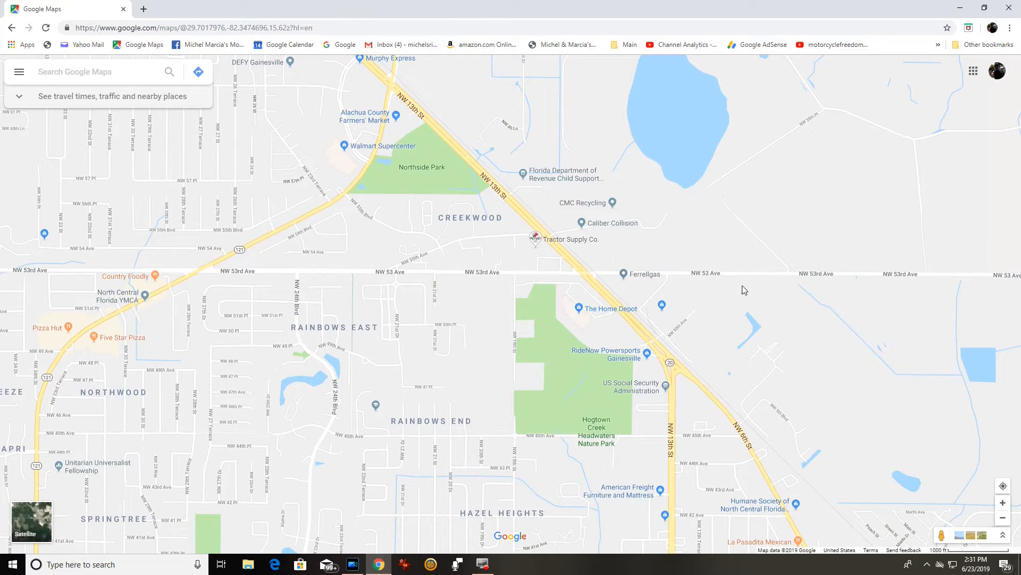
{"action": "right_click", "coordinate": [665, 274]}
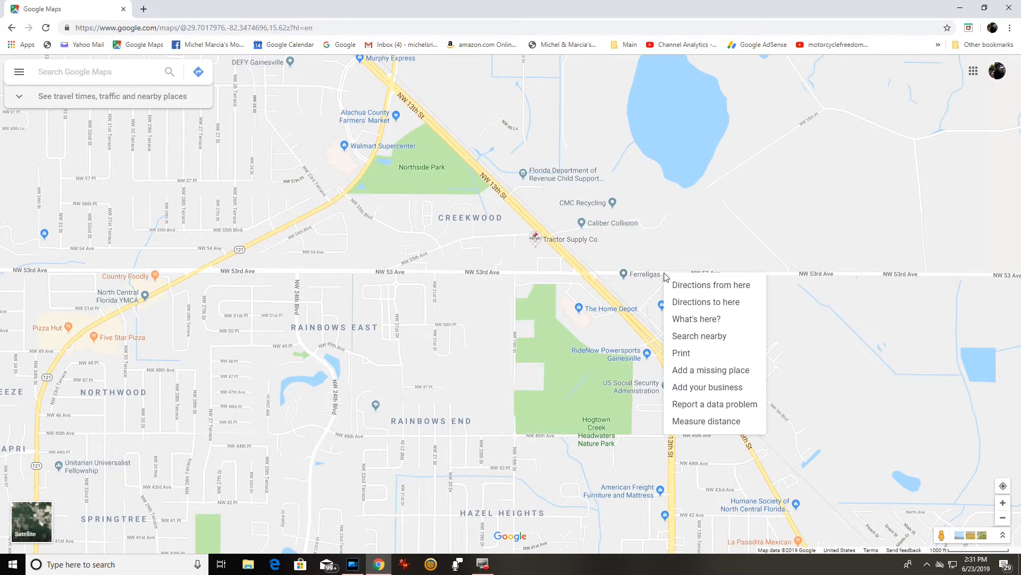
{"action": "left_click", "coordinate": [703, 283]}
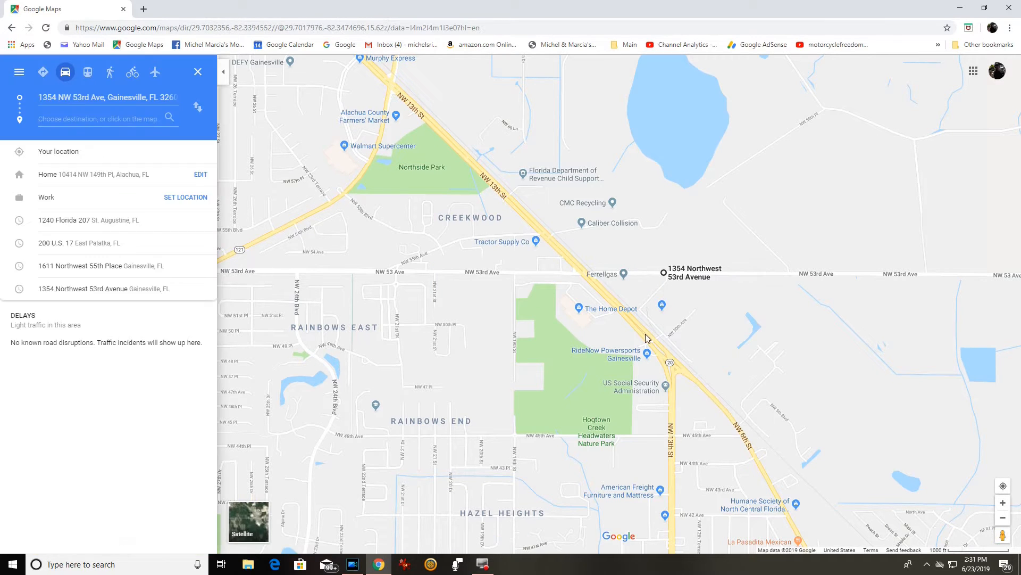
Pan east past Palatka to the coast and zoom into downtown St. Augustine's parking area.
{"action": "scroll", "coordinate": [735, 300], "scroll_direction": "down", "scroll_amount": 2}
{"action": "scroll", "coordinate": [735, 299], "scroll_direction": "down", "scroll_amount": 4}
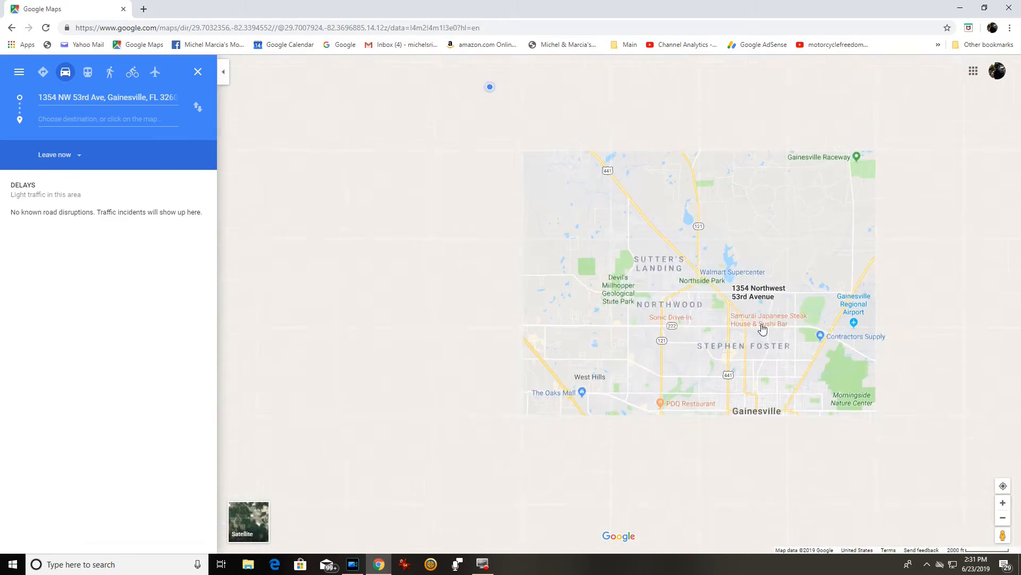
{"action": "left_click_drag", "start_coordinate": [773, 321], "coordinate": [381, 305]}
{"action": "scroll", "coordinate": [713, 294], "scroll_direction": "down", "scroll_amount": 2}
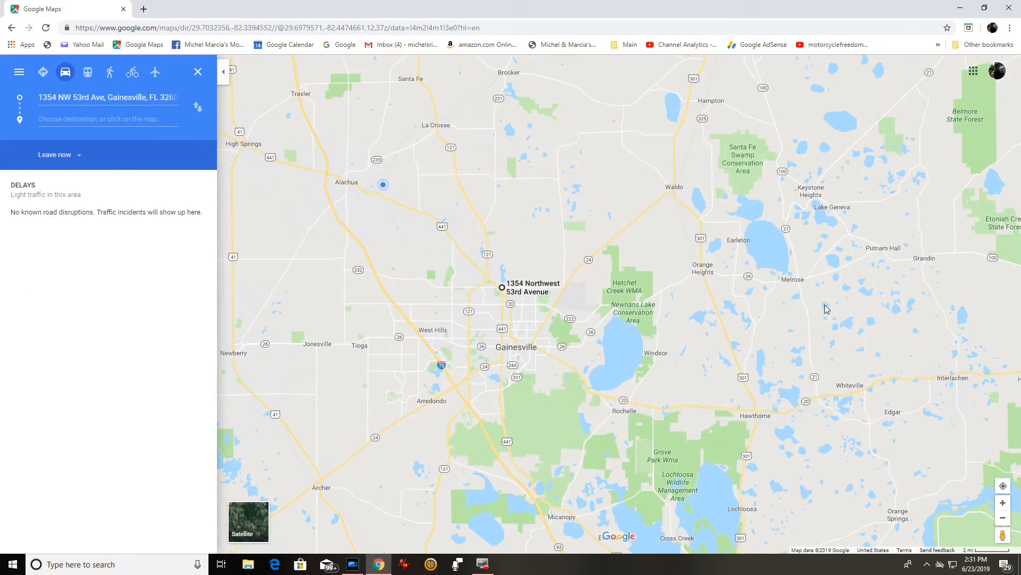
{"action": "left_click_drag", "start_coordinate": [926, 314], "coordinate": [524, 290]}
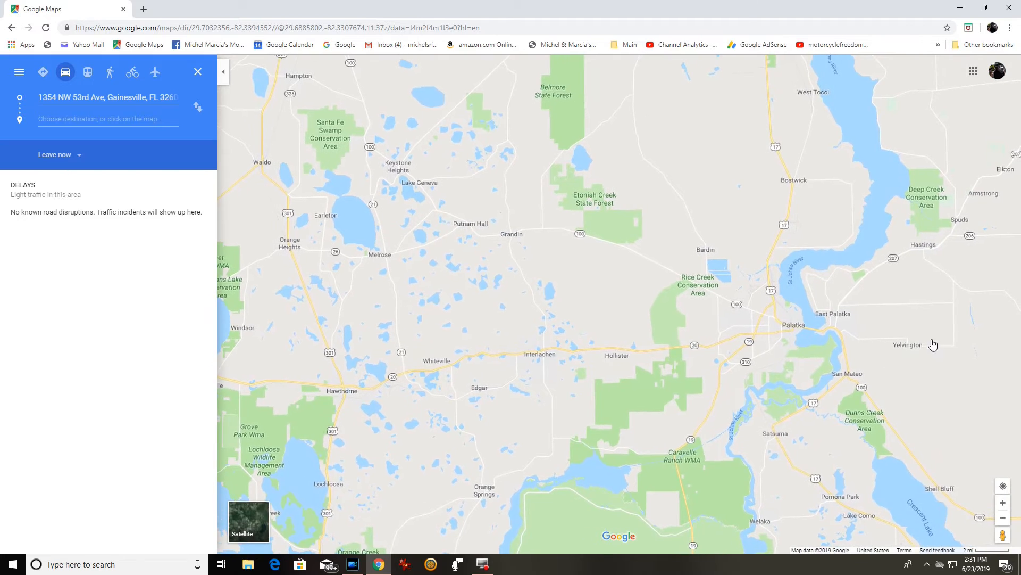
{"action": "left_click_drag", "start_coordinate": [950, 339], "coordinate": [615, 312]}
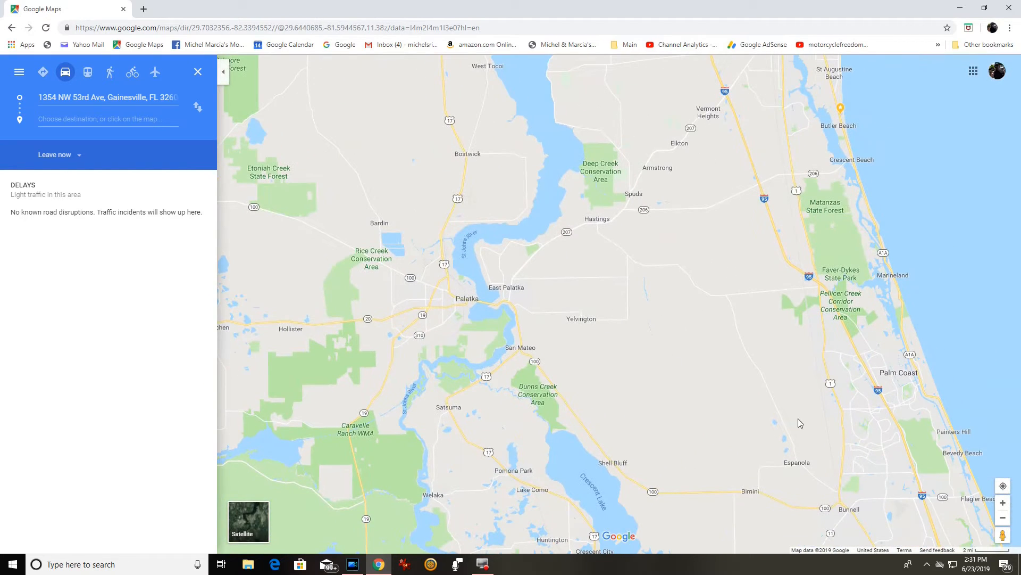
{"action": "left_click_drag", "start_coordinate": [814, 427], "coordinate": [713, 519]}
{"action": "left_click_drag", "start_coordinate": [589, 143], "coordinate": [633, 355]}
{"action": "scroll", "coordinate": [729, 219], "scroll_direction": "up", "scroll_amount": 5}
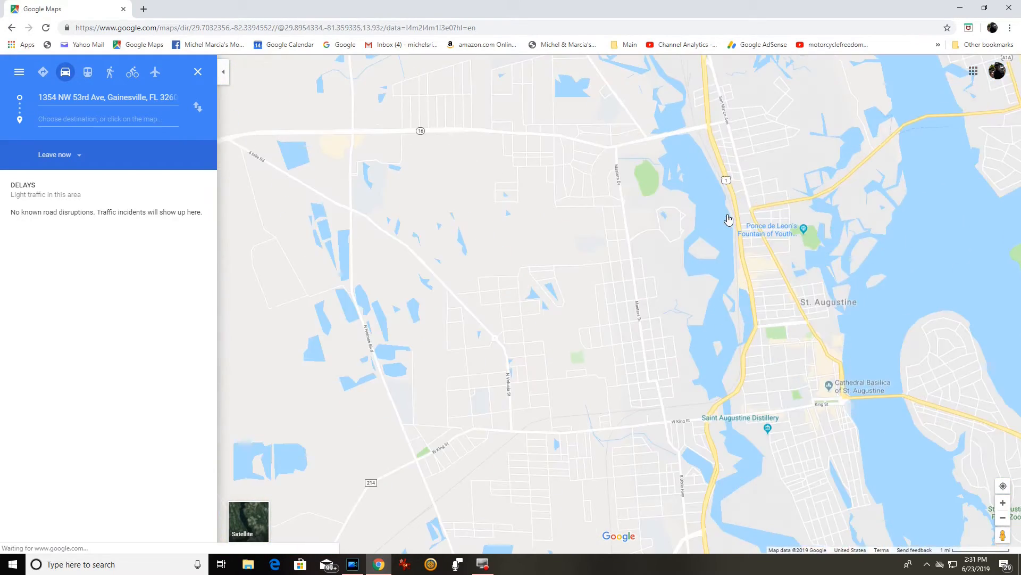
{"action": "left_click_drag", "start_coordinate": [781, 296], "coordinate": [633, 229]}
{"action": "scroll", "coordinate": [770, 243], "scroll_direction": "up", "scroll_amount": 3}
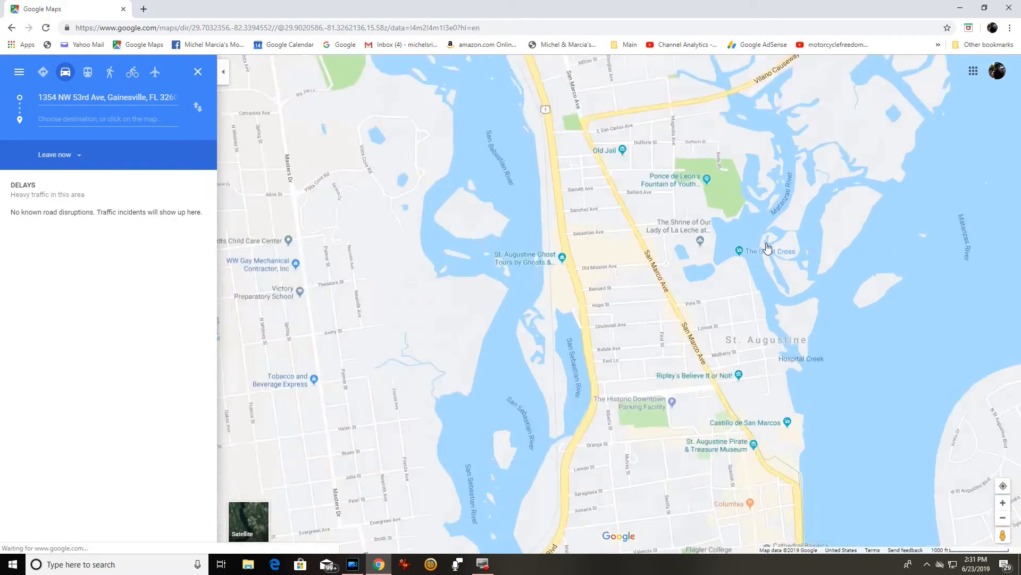
{"action": "left_click_drag", "start_coordinate": [558, 225], "coordinate": [672, 126]}
{"action": "left_click_drag", "start_coordinate": [801, 353], "coordinate": [723, 91]}
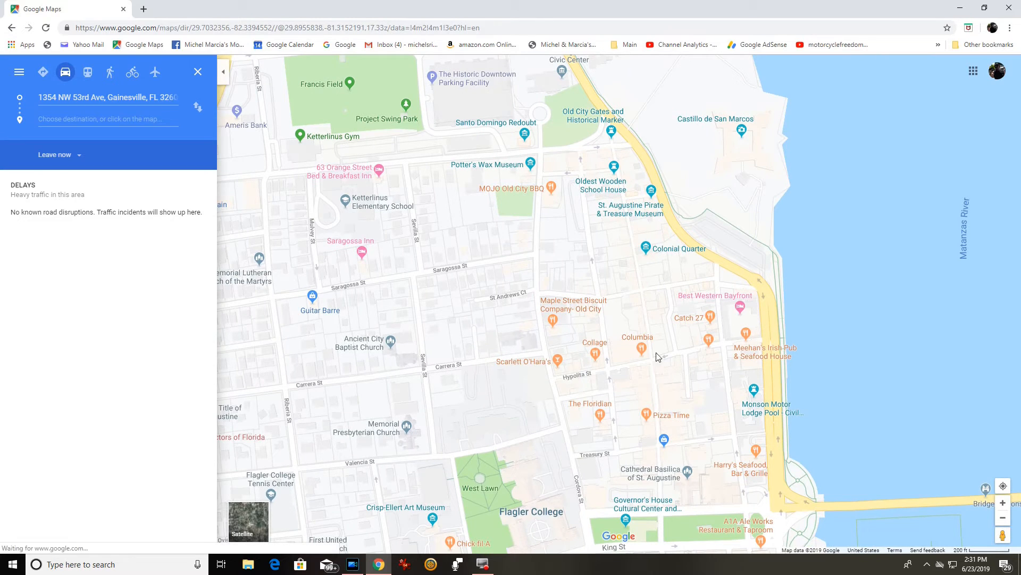
Set The Historic Downtown Parking Facility as destination and view the three routes, fastest via FL-100 E.
{"action": "right_click", "coordinate": [434, 78]}
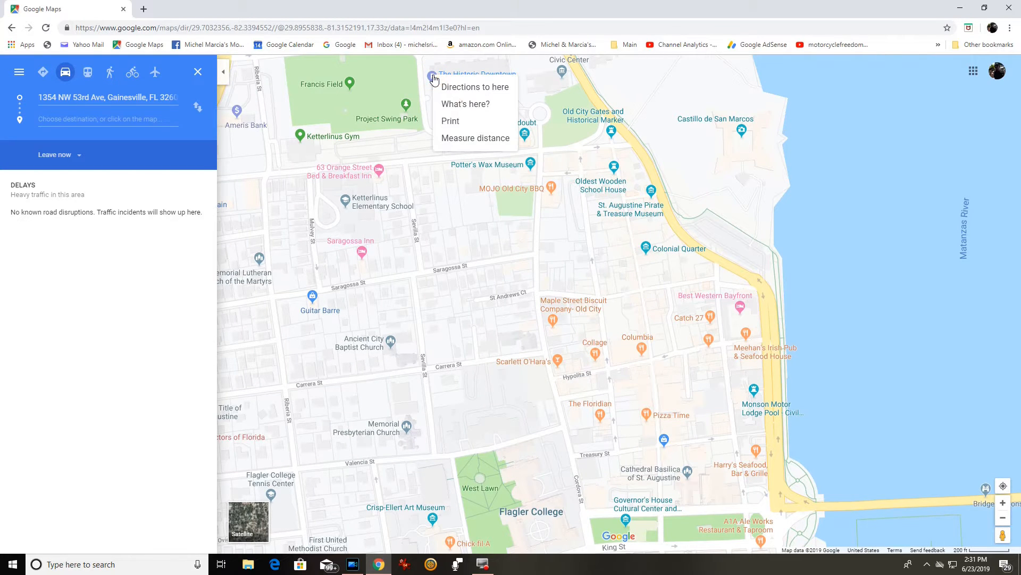
{"action": "left_click", "coordinate": [471, 87]}
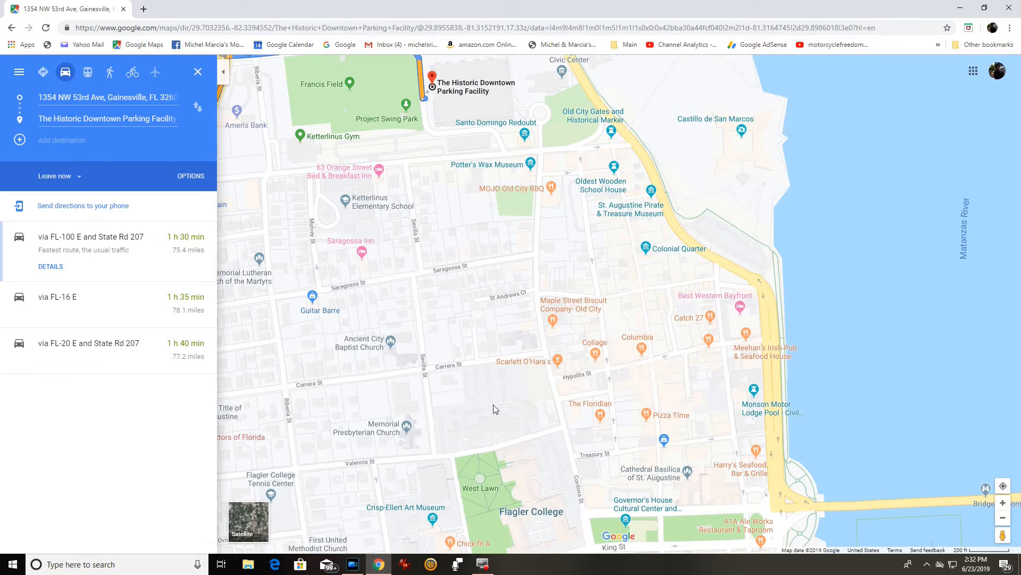
{"action": "scroll", "coordinate": [500, 353], "scroll_direction": "down", "scroll_amount": 5}
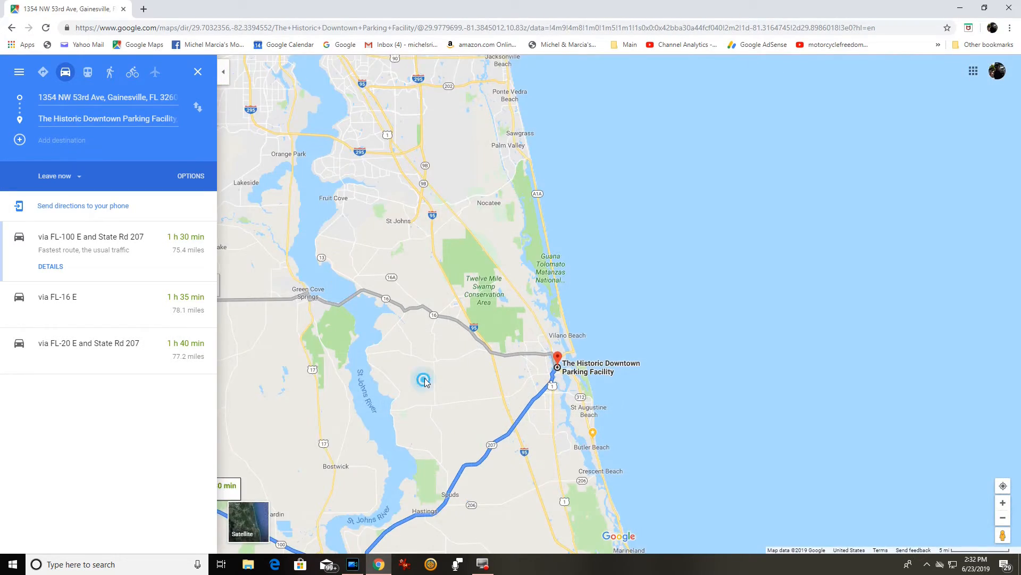
{"action": "left_click_drag", "start_coordinate": [423, 379], "coordinate": [763, 295]}
{"action": "mouse_move", "coordinate": [628, 290]}
{"action": "left_mouse_down"}
{"action": "mouse_move", "coordinate": [636, 272]}
{"action": "mouse_move", "coordinate": [607, 240]}
{"action": "mouse_move", "coordinate": [541, 222]}
{"action": "mouse_move", "coordinate": [487, 233]}
{"action": "left_mouse_up"}
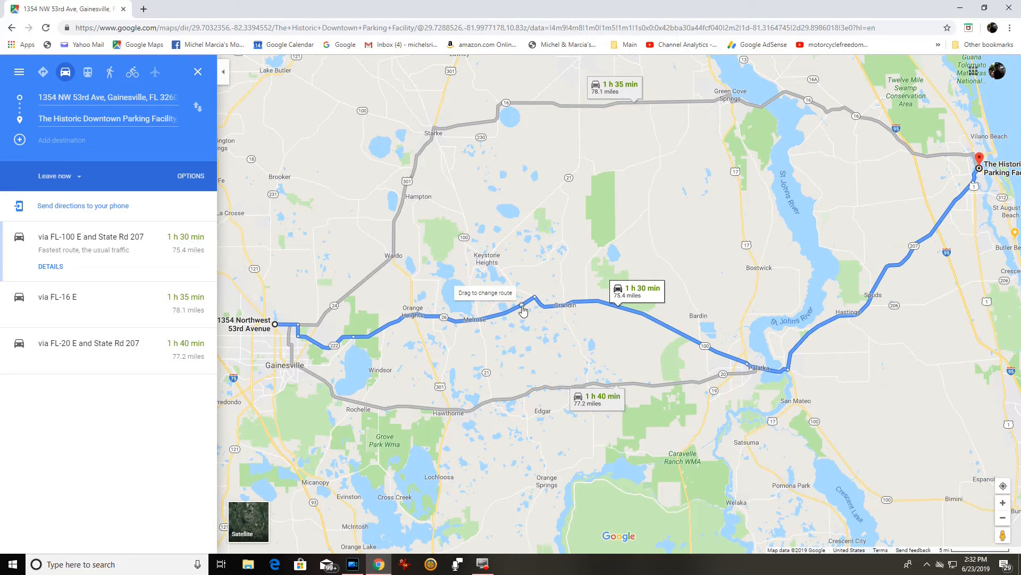
{"action": "left_click", "coordinate": [426, 316]}
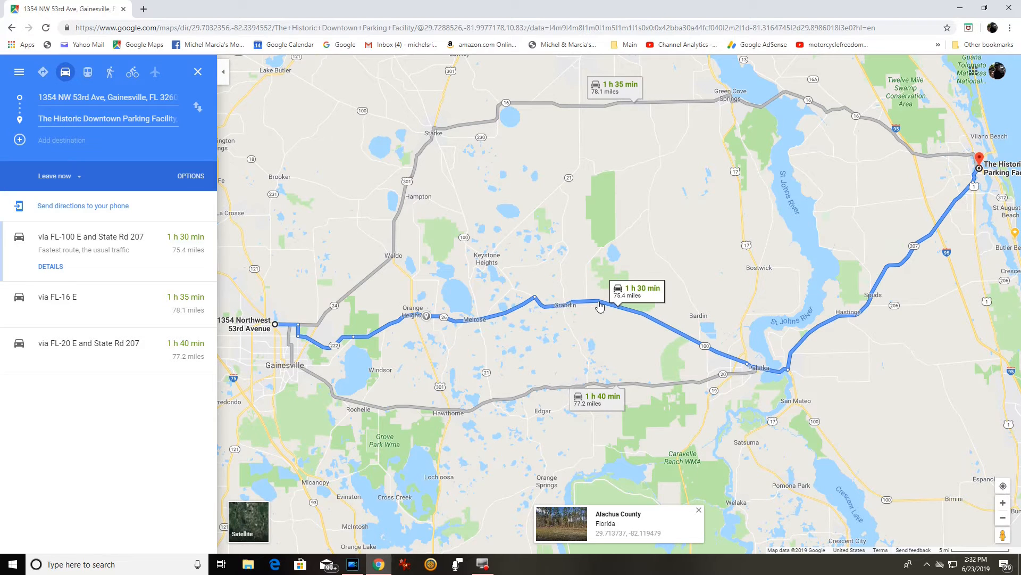
Drag the route onto State Rd 21 and FL-16 E (1 h 41 min, 82.7 miles), then zoom into Palatka.
{"action": "left_click_drag", "start_coordinate": [599, 305], "coordinate": [539, 207]}
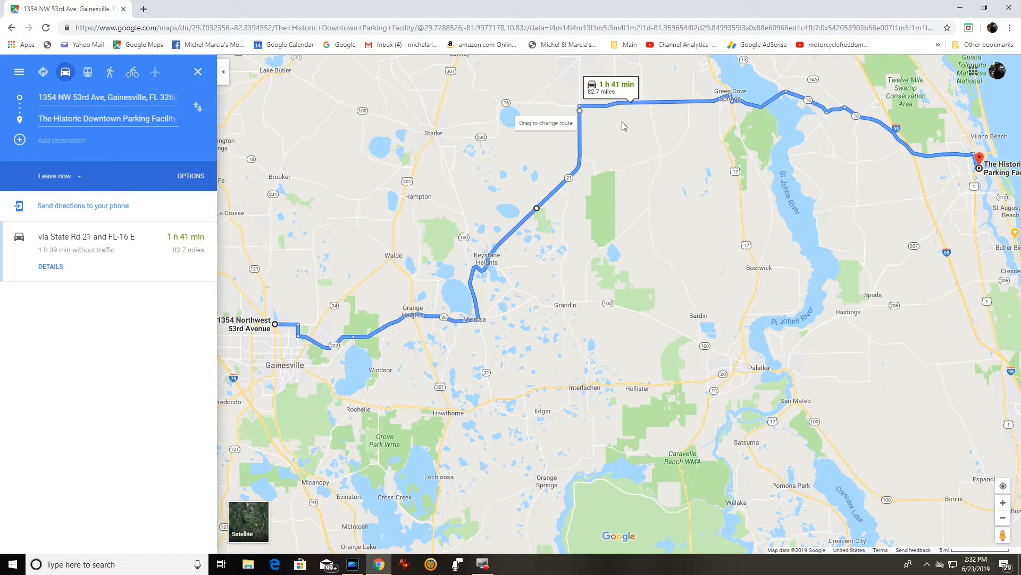
{"action": "left_click_drag", "start_coordinate": [623, 126], "coordinate": [445, 218]}
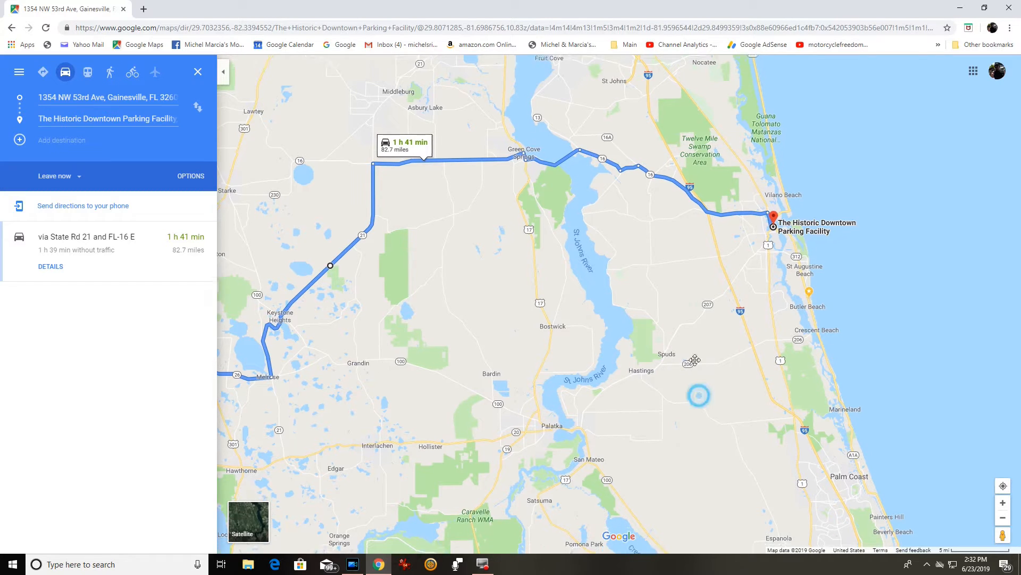
{"action": "left_click_drag", "start_coordinate": [692, 394], "coordinate": [693, 293]}
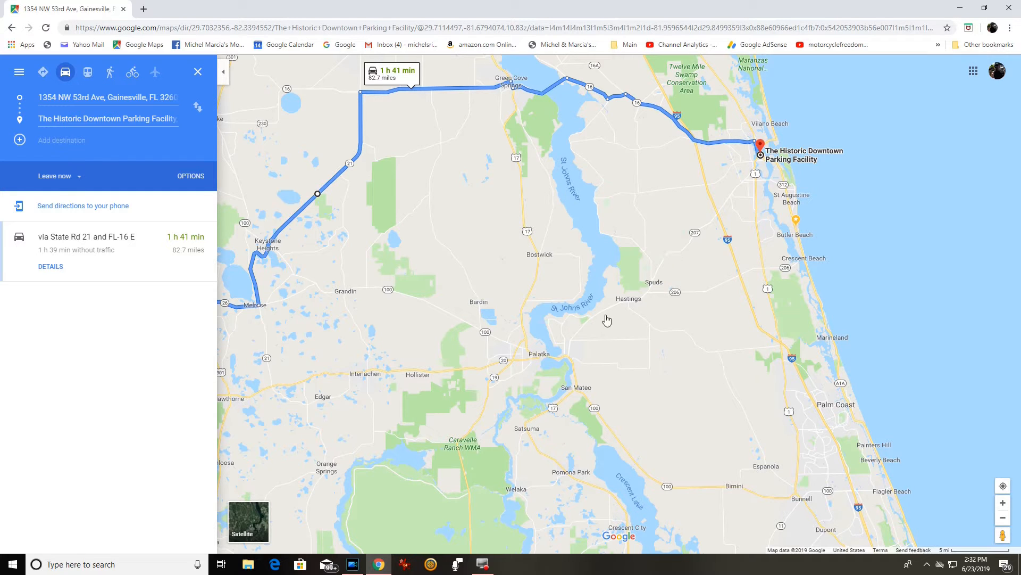
{"action": "scroll", "coordinate": [462, 388], "scroll_direction": "up", "scroll_amount": 1}
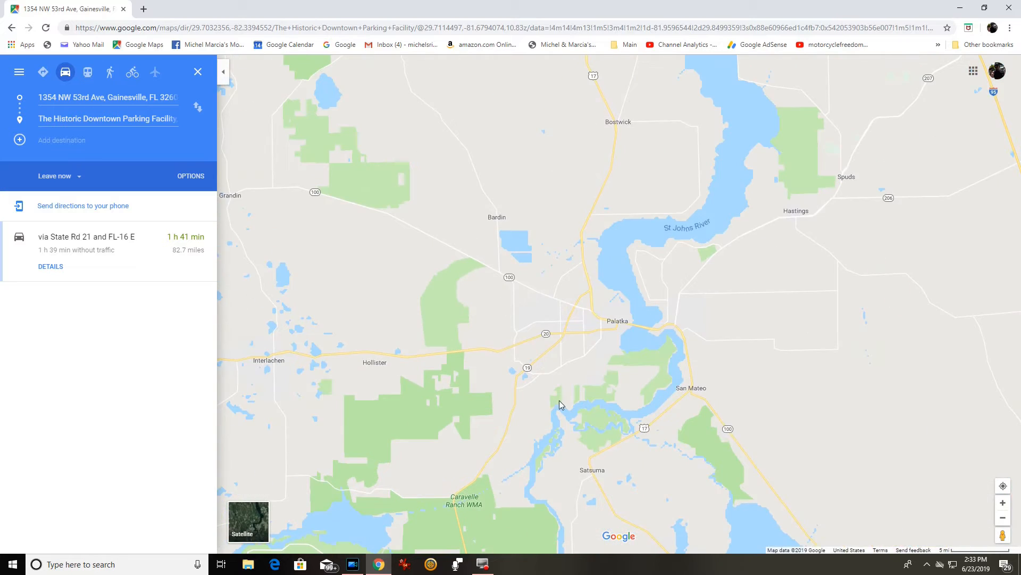
{"action": "left_click_drag", "start_coordinate": [587, 374], "coordinate": [441, 304]}
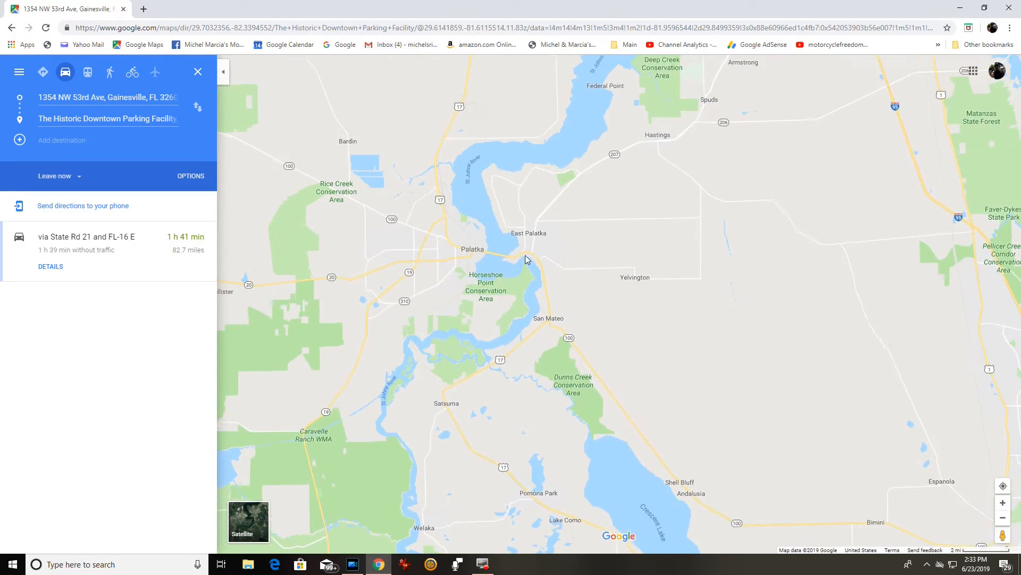
{"action": "scroll", "coordinate": [512, 277], "scroll_direction": "up", "scroll_amount": 3}
{"action": "scroll", "coordinate": [488, 283], "scroll_direction": "up", "scroll_amount": 5}
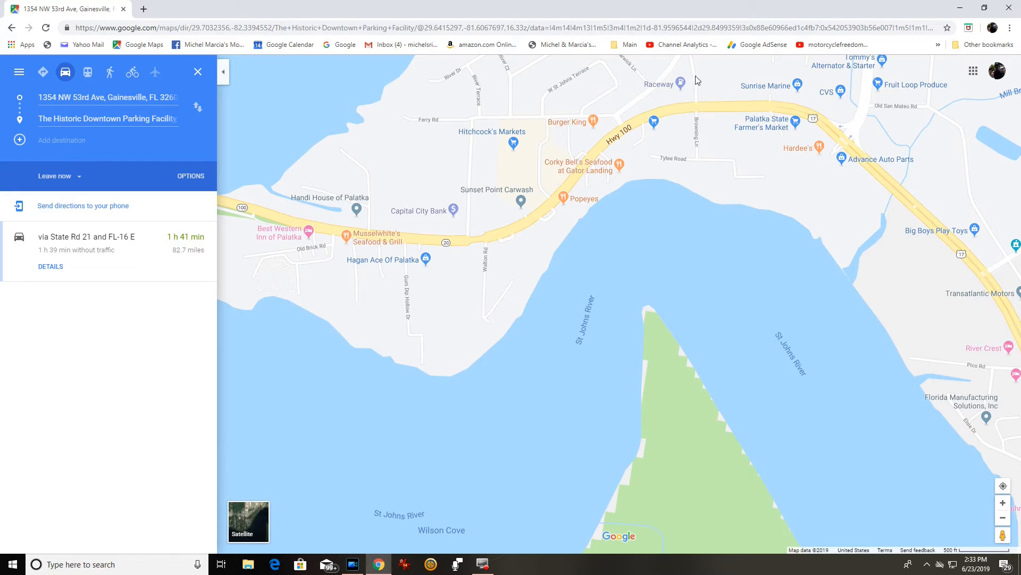
Add Raceway in East Palatka as a stop (2 h 23 min, 109 miles) and pan back to Gainesville.
{"action": "right_click", "coordinate": [684, 85]}
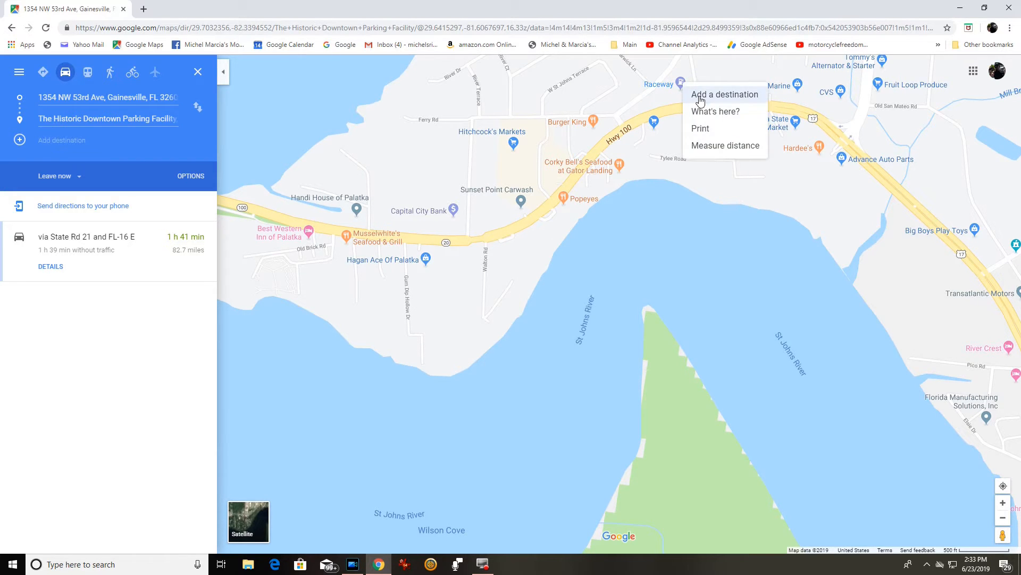
{"action": "left_click", "coordinate": [702, 94]}
{"action": "scroll", "coordinate": [641, 321], "scroll_direction": "down", "scroll_amount": 7}
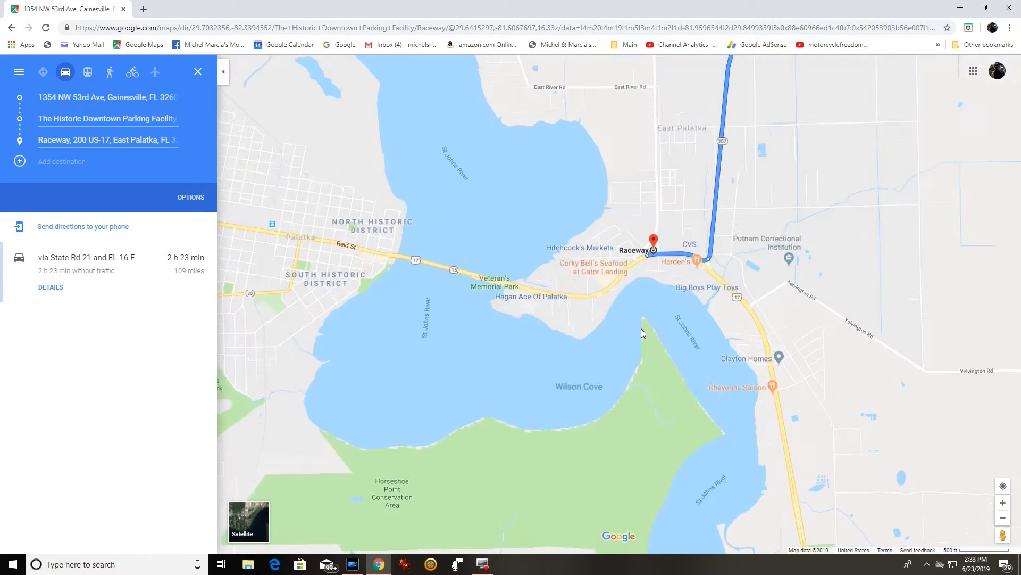
{"action": "scroll", "coordinate": [800, 267], "scroll_direction": "down", "scroll_amount": 4}
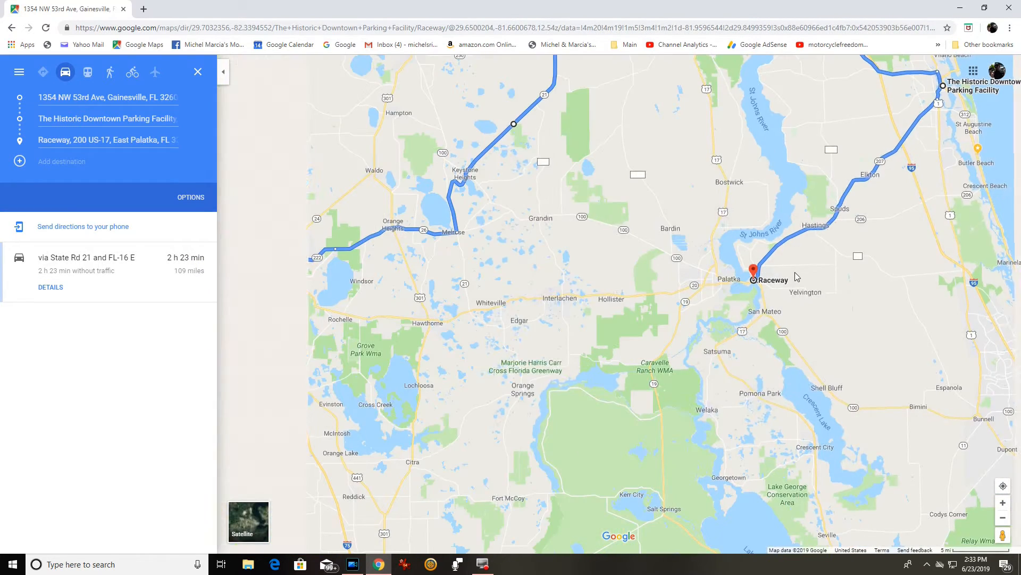
{"action": "left_click_drag", "start_coordinate": [937, 189], "coordinate": [808, 290]}
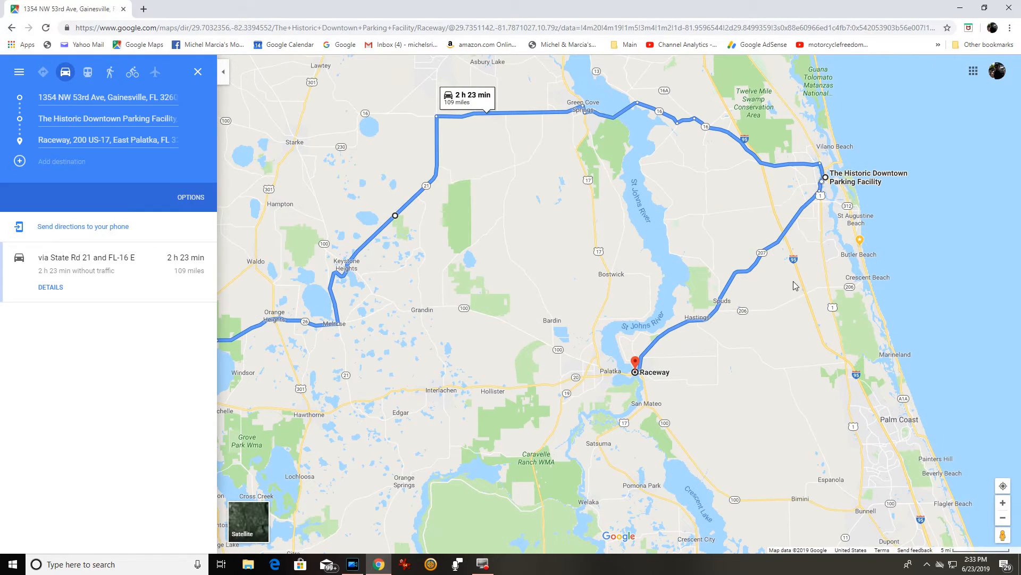
{"action": "left_click_drag", "start_coordinate": [521, 446], "coordinate": [757, 344]}
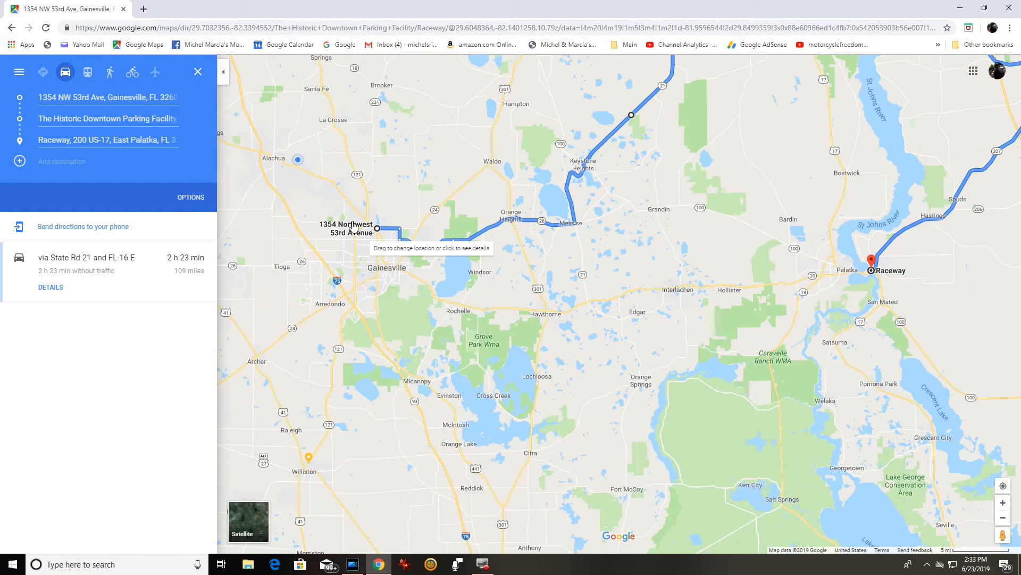
{"action": "scroll", "coordinate": [353, 227], "scroll_direction": "up", "scroll_amount": 5}
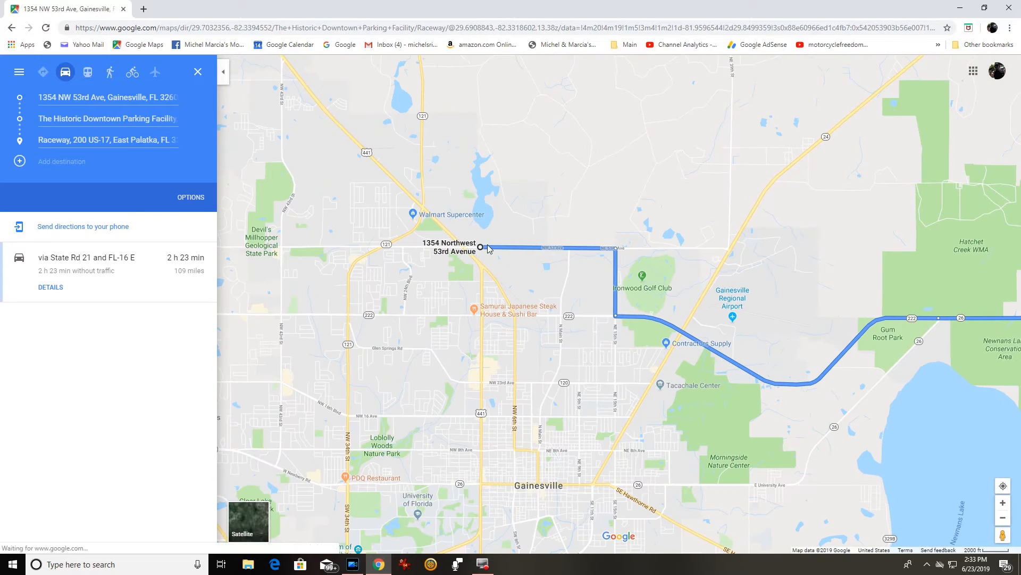
{"action": "scroll", "coordinate": [455, 254], "scroll_direction": "up", "scroll_amount": 4}
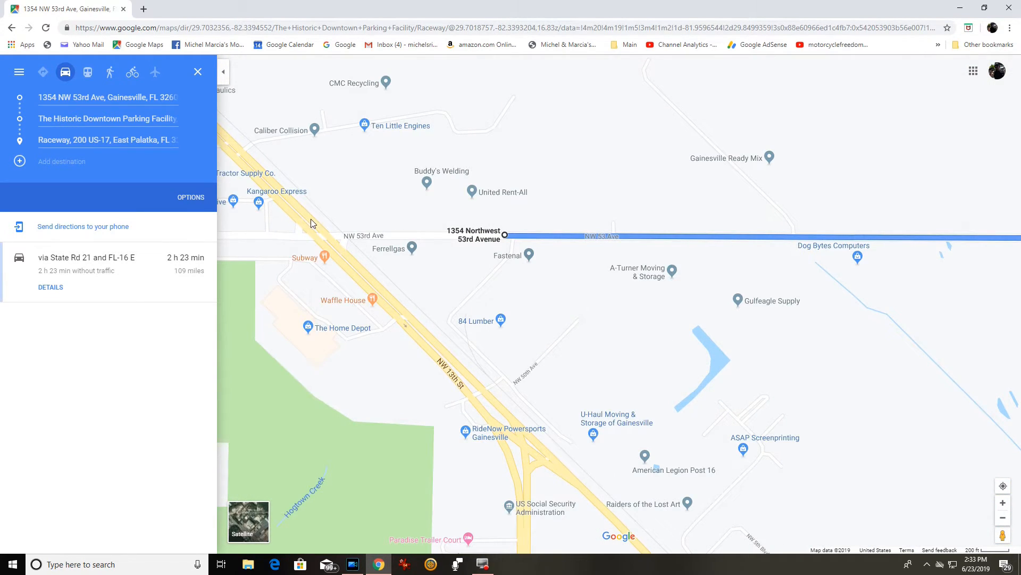
{"action": "right_click", "coordinate": [311, 221]}
{"action": "left_click", "coordinate": [321, 229]}
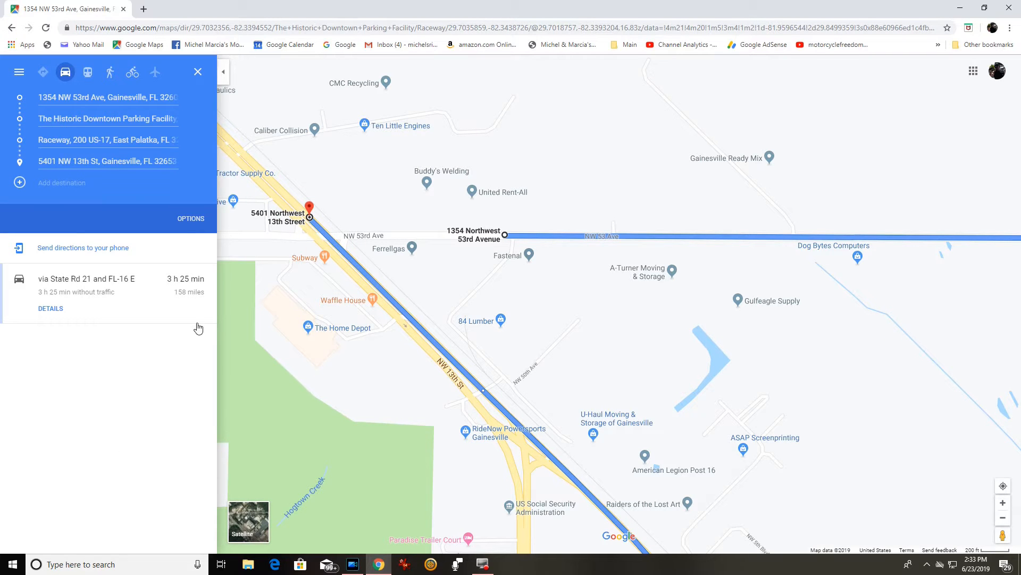
{"action": "scroll", "coordinate": [658, 470], "scroll_direction": "down", "scroll_amount": 5}
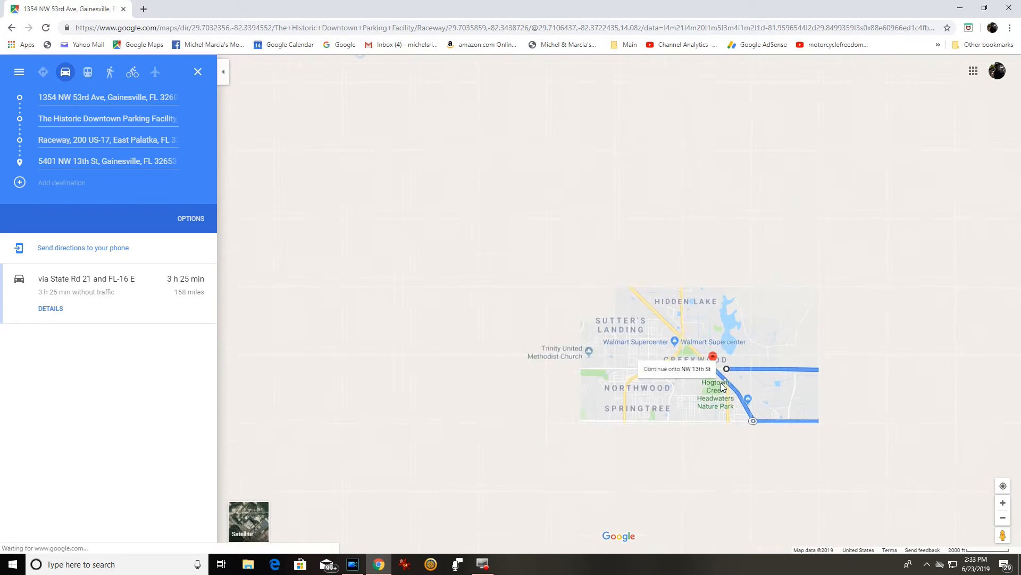
{"action": "scroll", "coordinate": [550, 395], "scroll_direction": "down", "scroll_amount": 3}
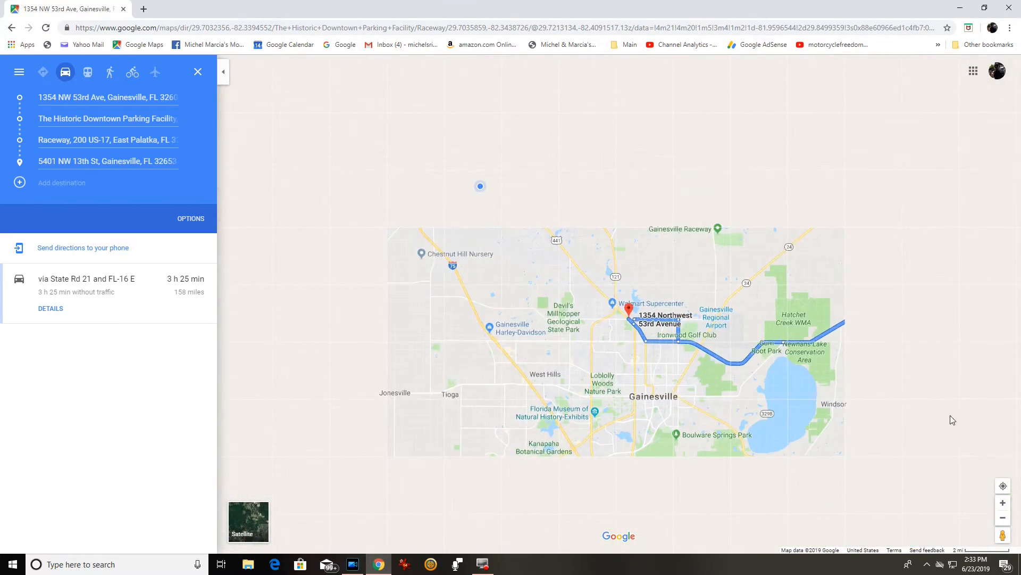
{"action": "left_click_drag", "start_coordinate": [953, 395], "coordinate": [505, 371]}
{"action": "left_click_drag", "start_coordinate": [715, 377], "coordinate": [573, 462]}
{"action": "scroll", "coordinate": [574, 462], "scroll_direction": "down", "scroll_amount": 2}
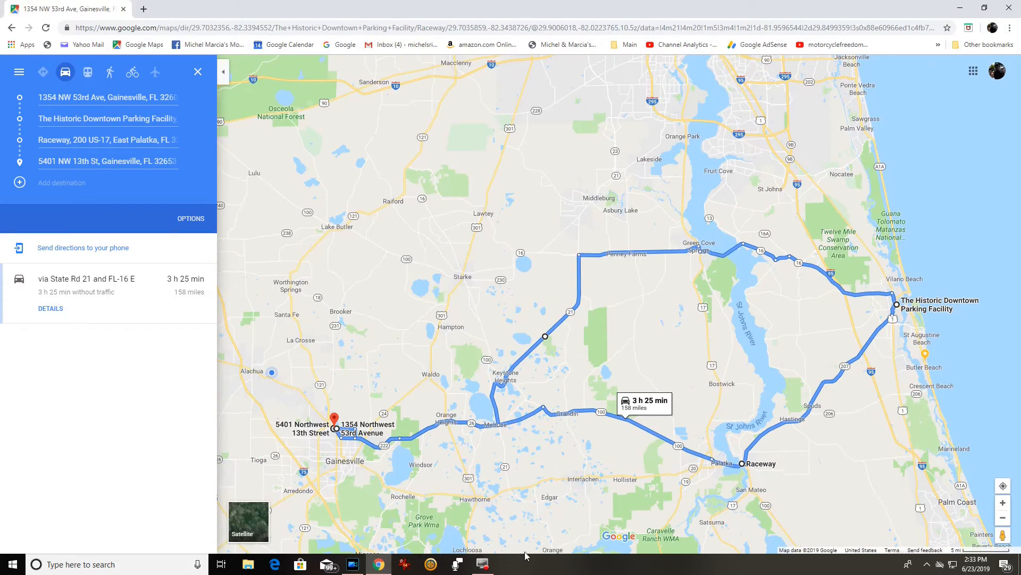
{"action": "left_click", "coordinate": [960, 8]}
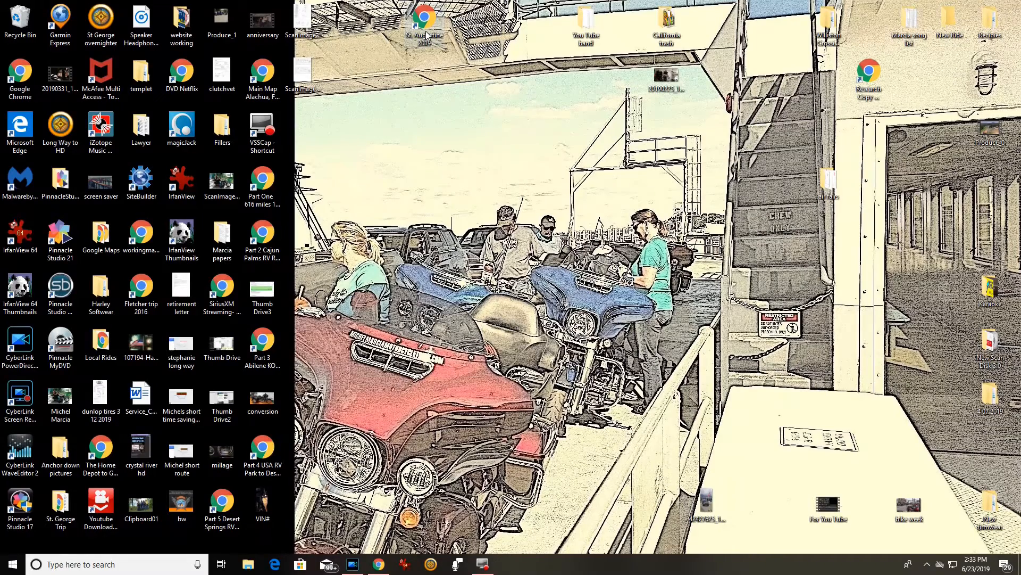
Restore the Google Maps window showing the 3 h 25 min, 158-mile loop from the taskbar.
{"action": "left_click", "coordinate": [392, 559]}
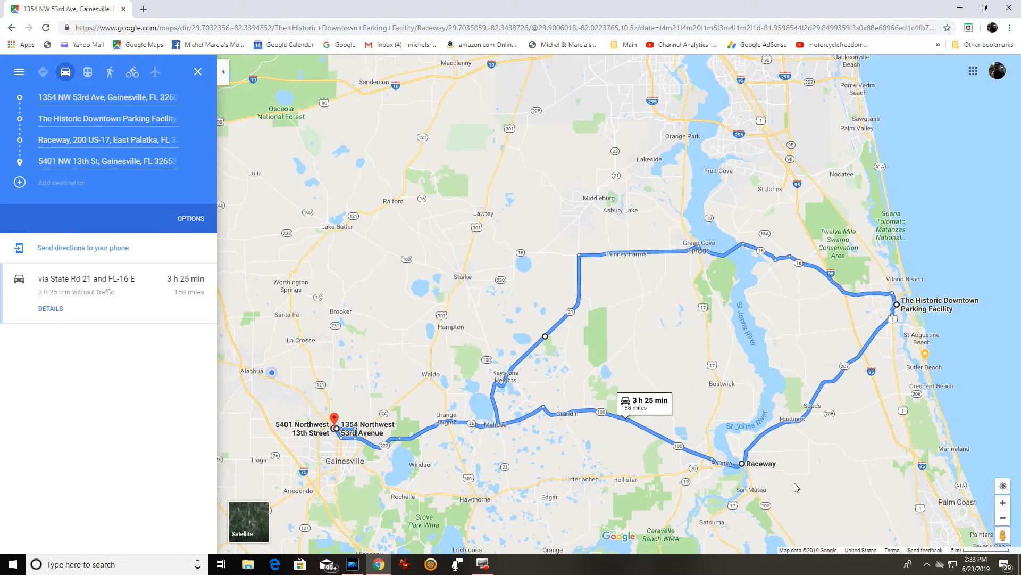
Center the whole route and turn on Street View coverage.
{"action": "left_click_drag", "start_coordinate": [687, 352], "coordinate": [645, 273]}
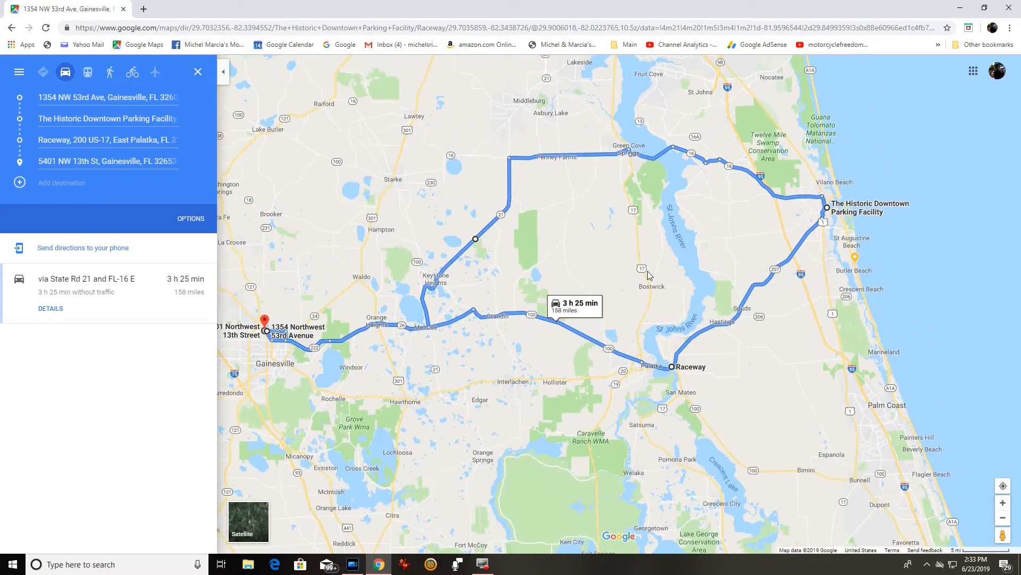
{"action": "scroll", "coordinate": [646, 272], "scroll_direction": "down", "scroll_amount": 3}
{"action": "left_click", "coordinate": [1003, 534]}
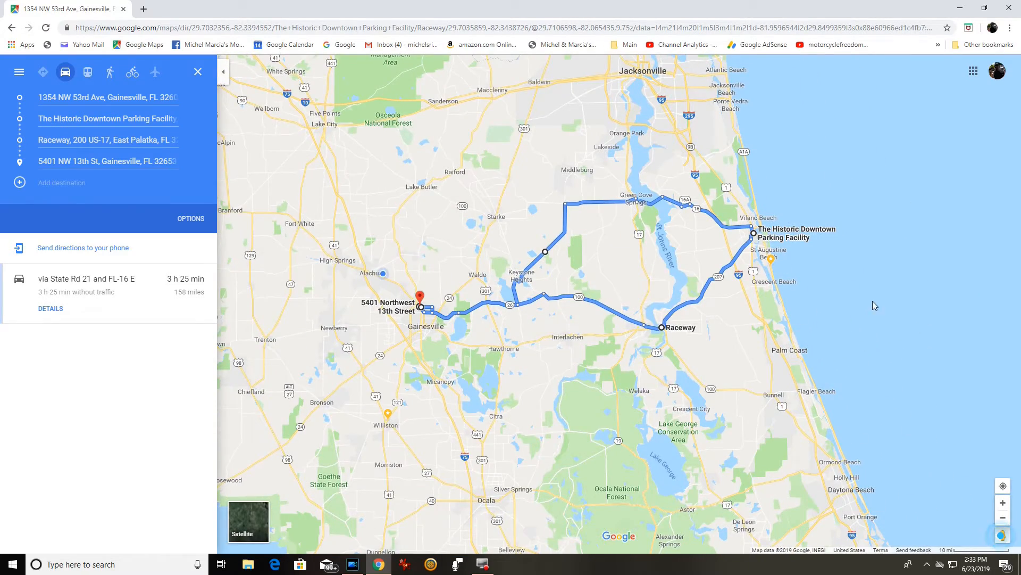
Follow the coast south to Tomoka and open street-level imagery of the N Beach St bridge.
{"action": "scroll", "coordinate": [783, 292], "scroll_direction": "up", "scroll_amount": 5}
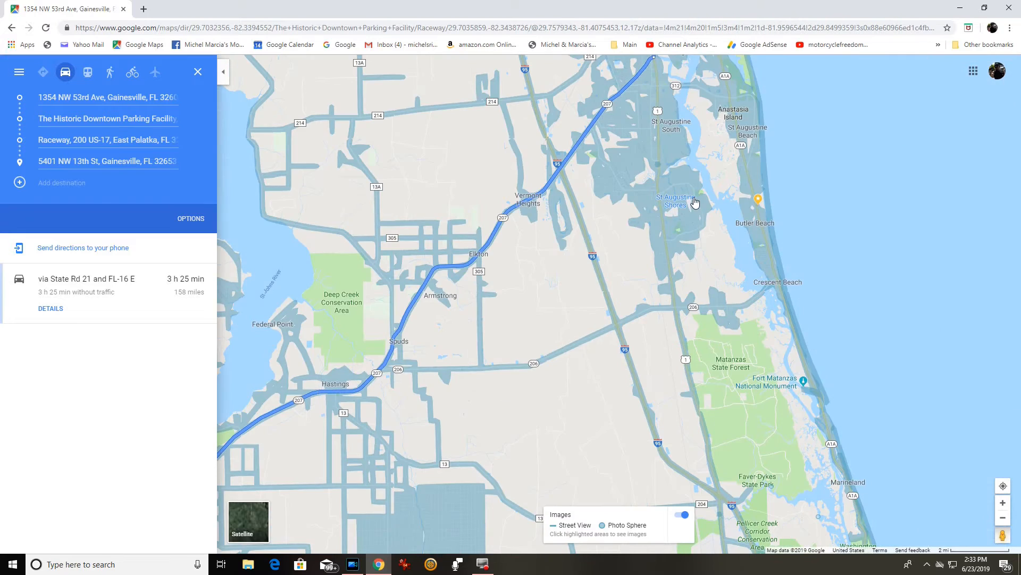
{"action": "left_click_drag", "start_coordinate": [694, 202], "coordinate": [701, 374]}
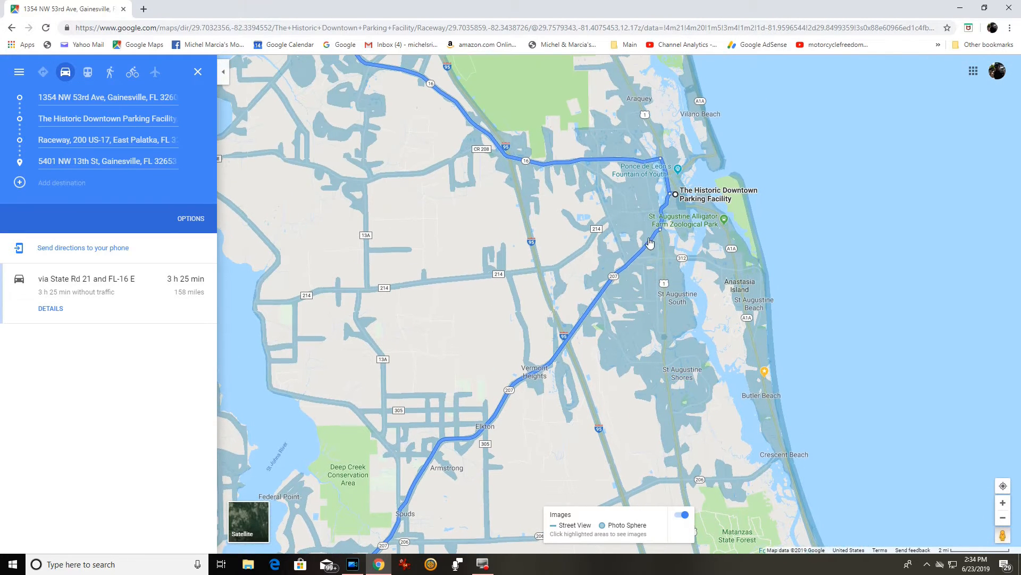
{"action": "left_click_drag", "start_coordinate": [695, 442], "coordinate": [586, 193]}
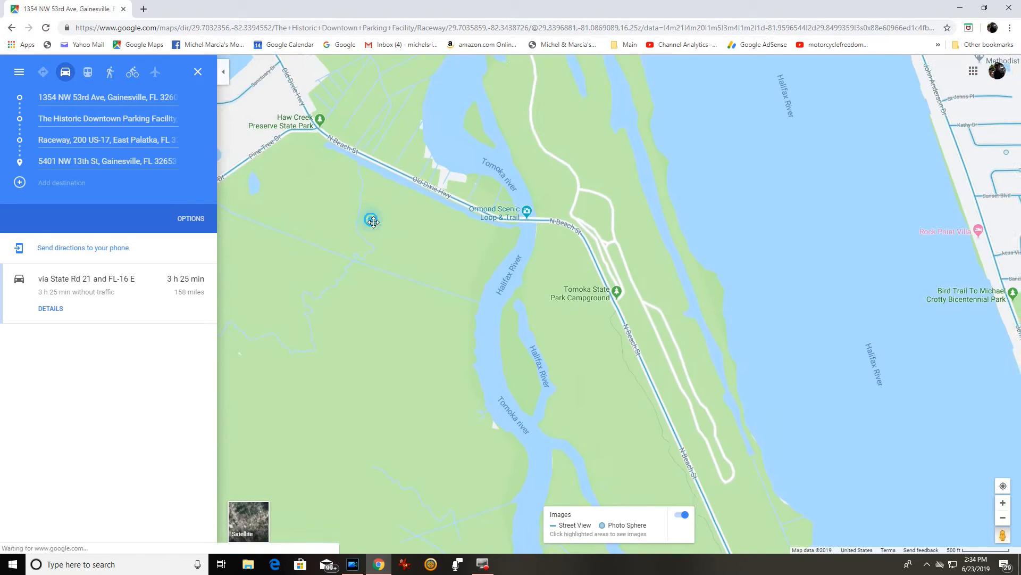
{"action": "left_click_drag", "start_coordinate": [365, 216], "coordinate": [446, 204]}
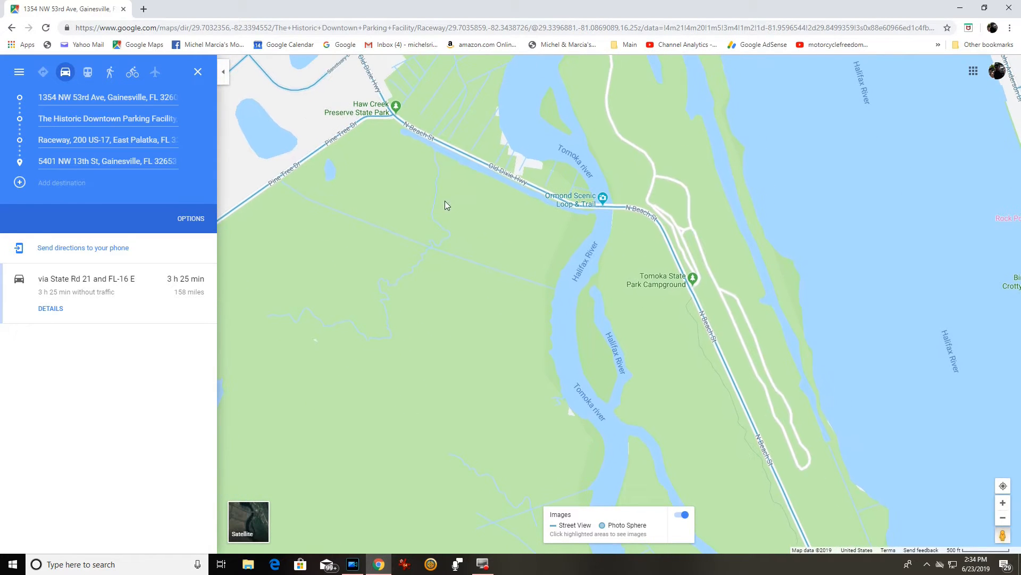
{"action": "left_click", "coordinate": [612, 205]}
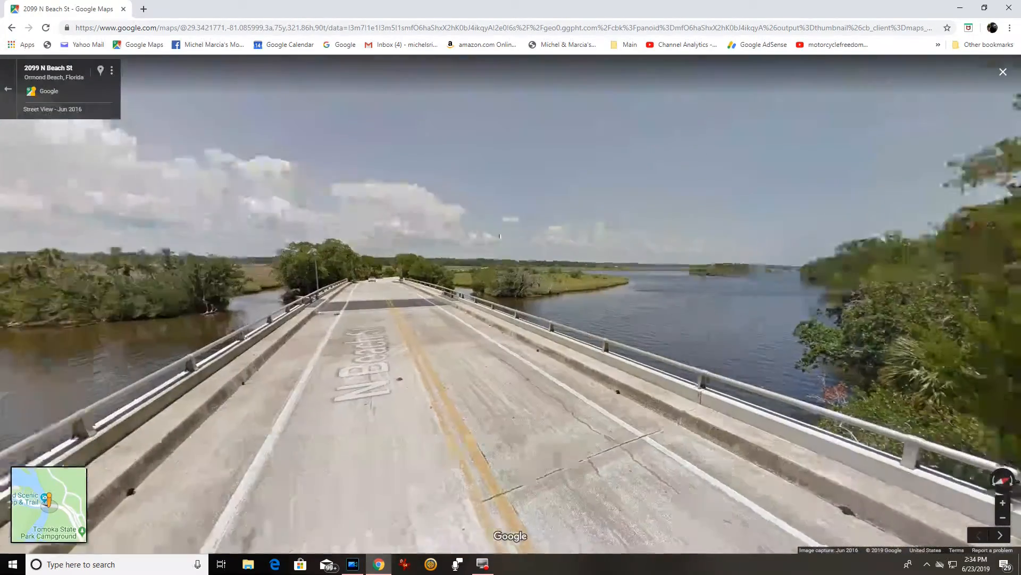
Look down the road in Street View, then return to the route map and zoom out.
{"action": "left_click_drag", "start_coordinate": [626, 234], "coordinate": [4, 182]}
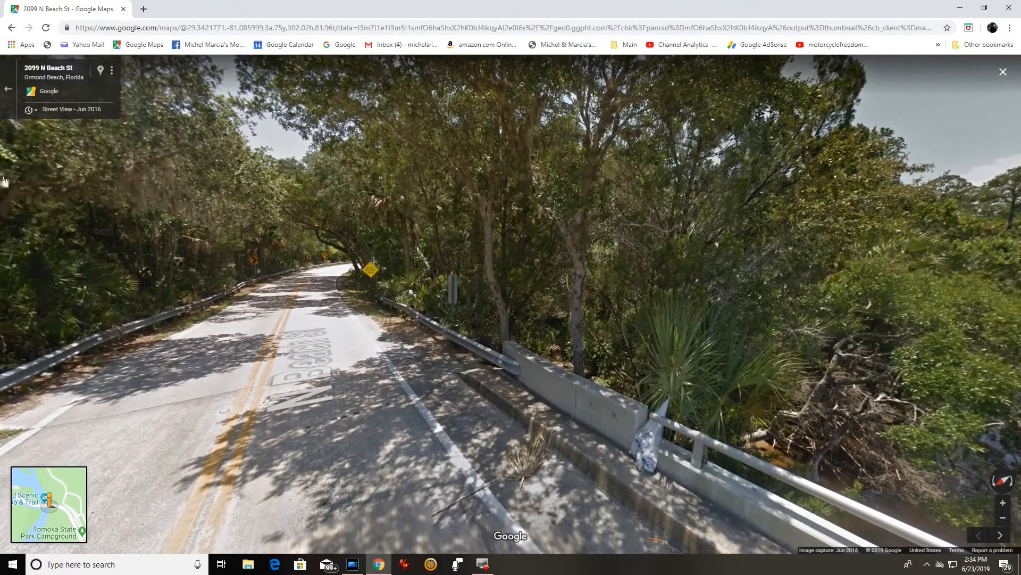
{"action": "left_click", "coordinate": [9, 91]}
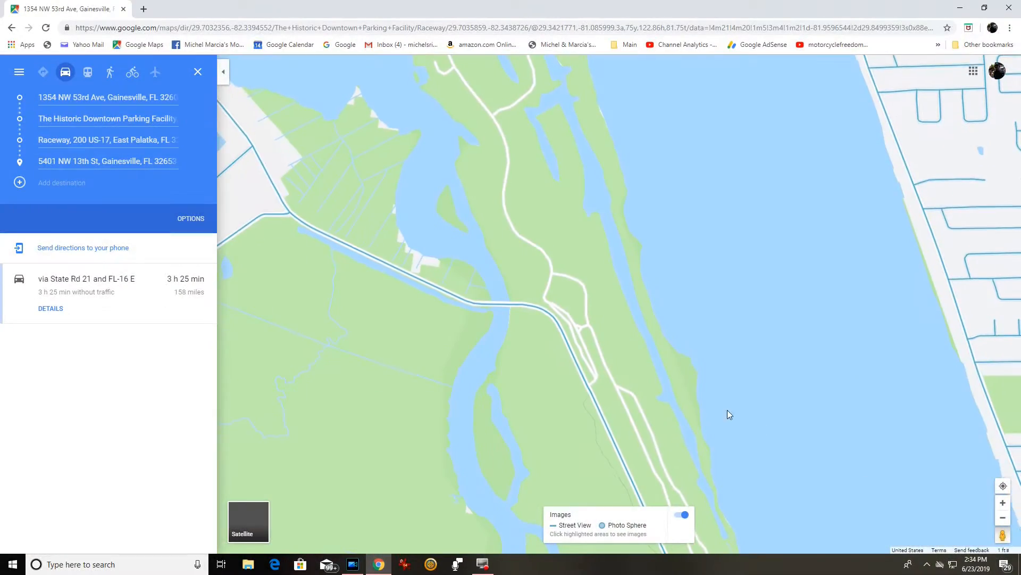
{"action": "scroll", "coordinate": [576, 364], "scroll_direction": "down", "scroll_amount": 3}
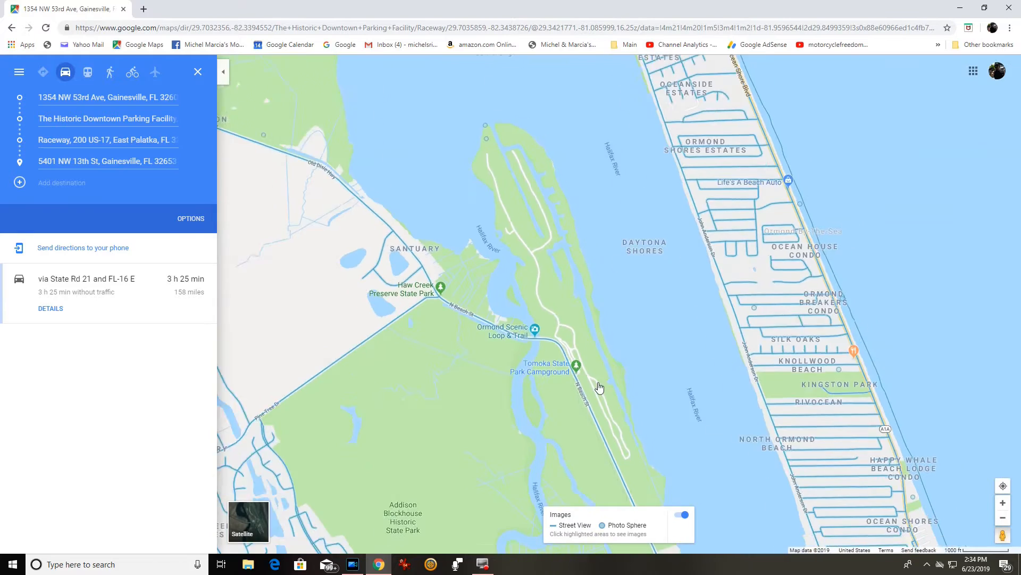
{"action": "scroll", "coordinate": [604, 399], "scroll_direction": "down", "scroll_amount": 2}
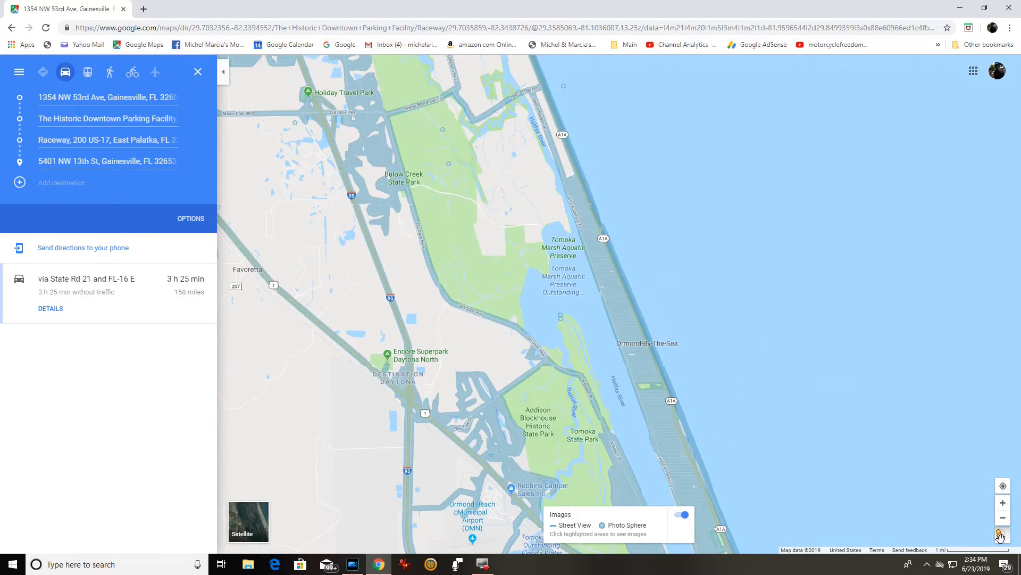
Switch to satellite imagery, then back to the regular map showing the full route.
{"action": "left_click", "coordinate": [258, 521]}
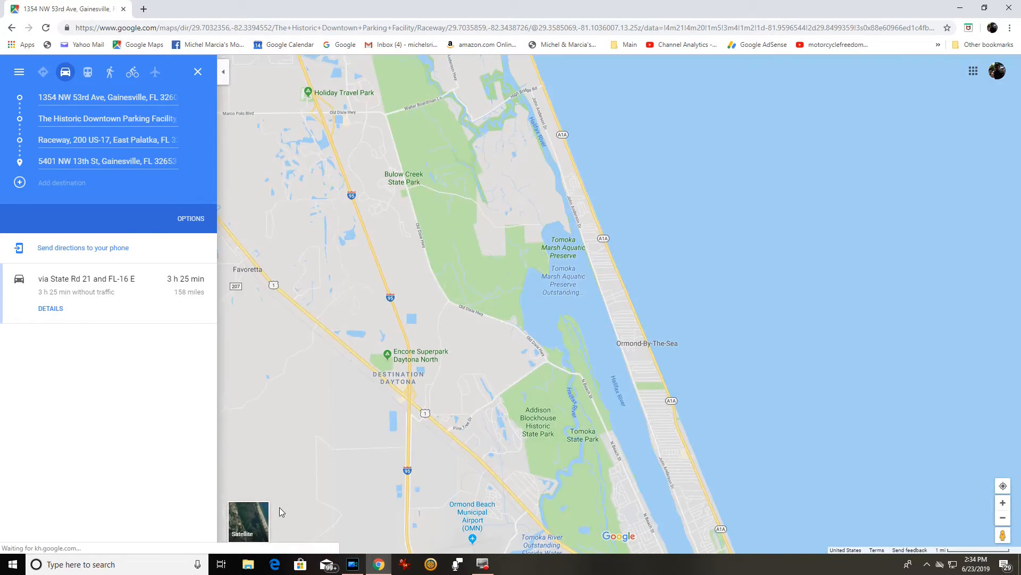
{"action": "scroll", "coordinate": [665, 260], "scroll_direction": "up", "scroll_amount": 3}
{"action": "scroll", "coordinate": [654, 259], "scroll_direction": "up", "scroll_amount": 2}
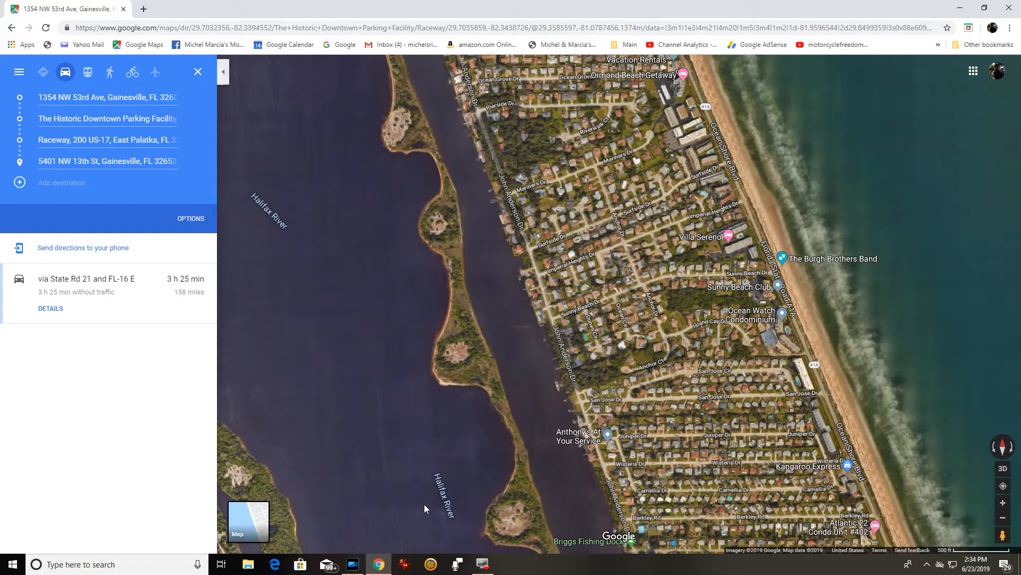
{"action": "left_click", "coordinate": [260, 526]}
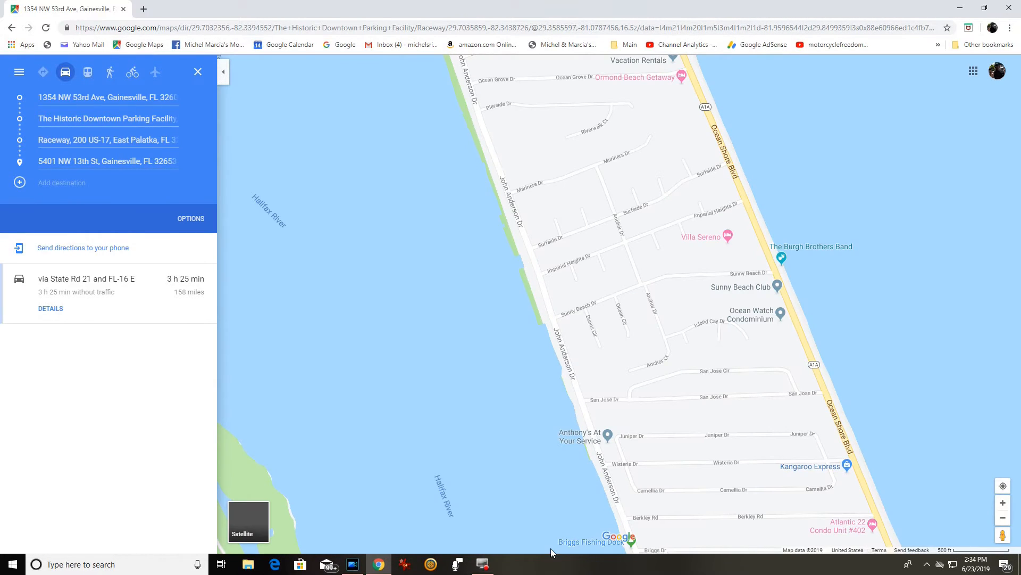
{"action": "mouse_move", "coordinate": [378, 570]}
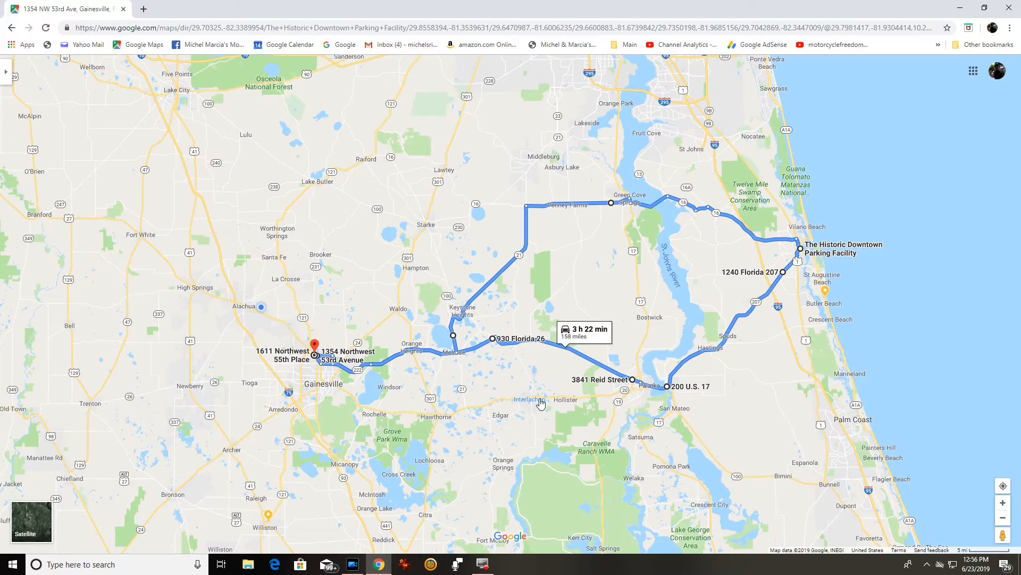
Drag the route URL to the desktop as a shortcut named 'St. Augustine 2019' and close Chrome.
{"action": "left_click", "coordinate": [984, 7]}
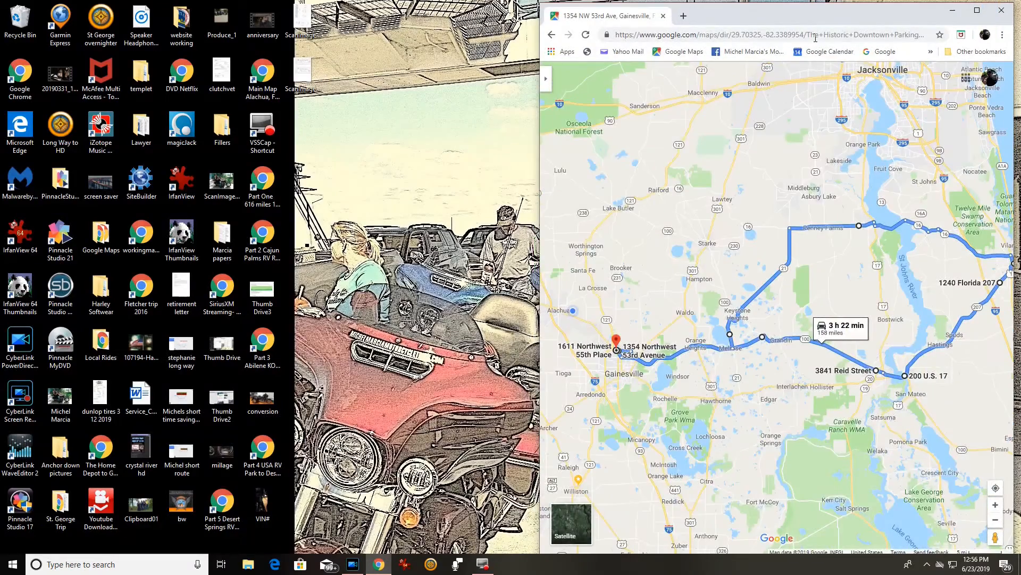
{"action": "left_click", "coordinate": [817, 34]}
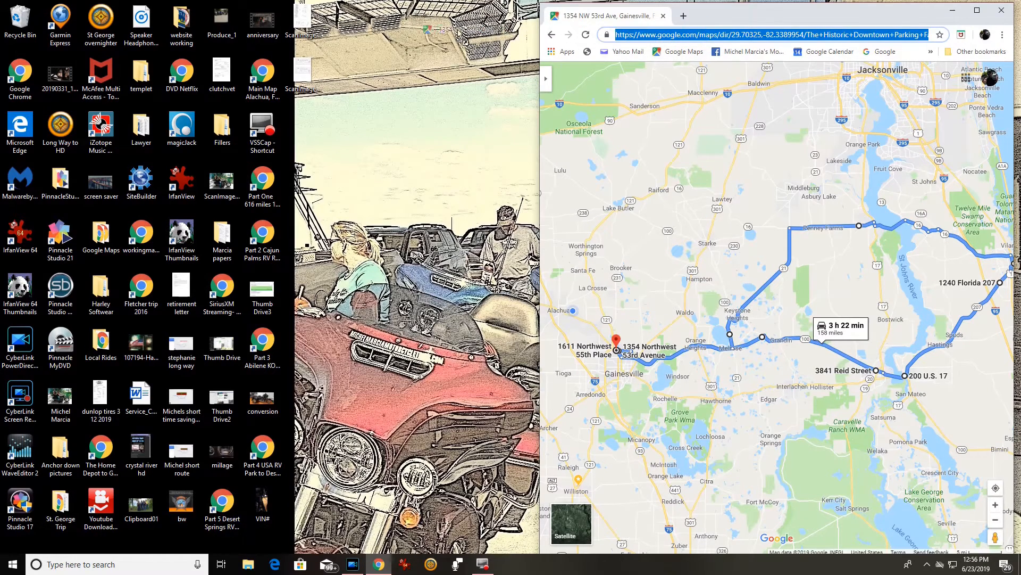
{"action": "left_click", "coordinate": [412, 31]}
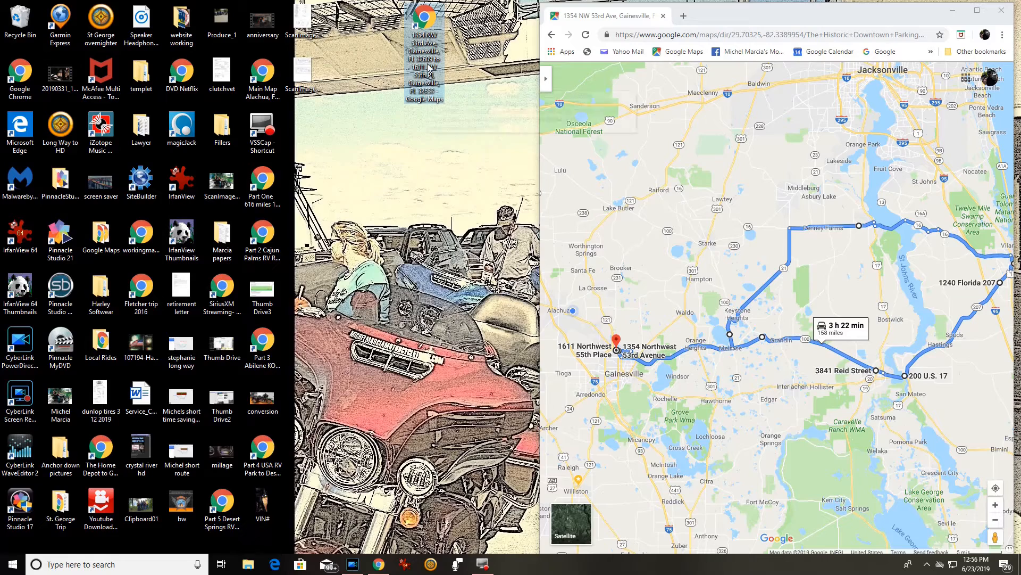
{"action": "key", "text": "F2"}
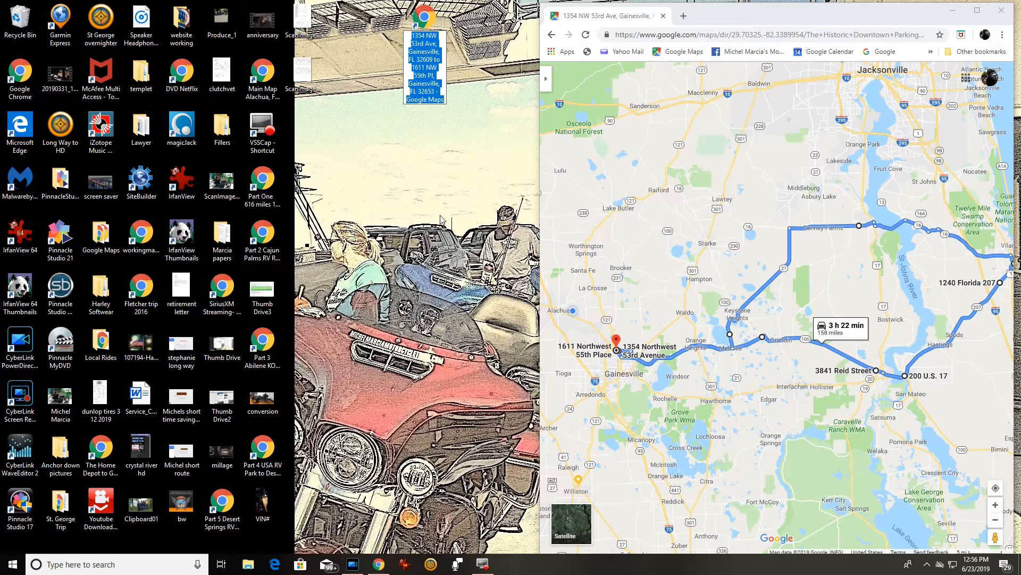
{"action": "type", "text": "St"}
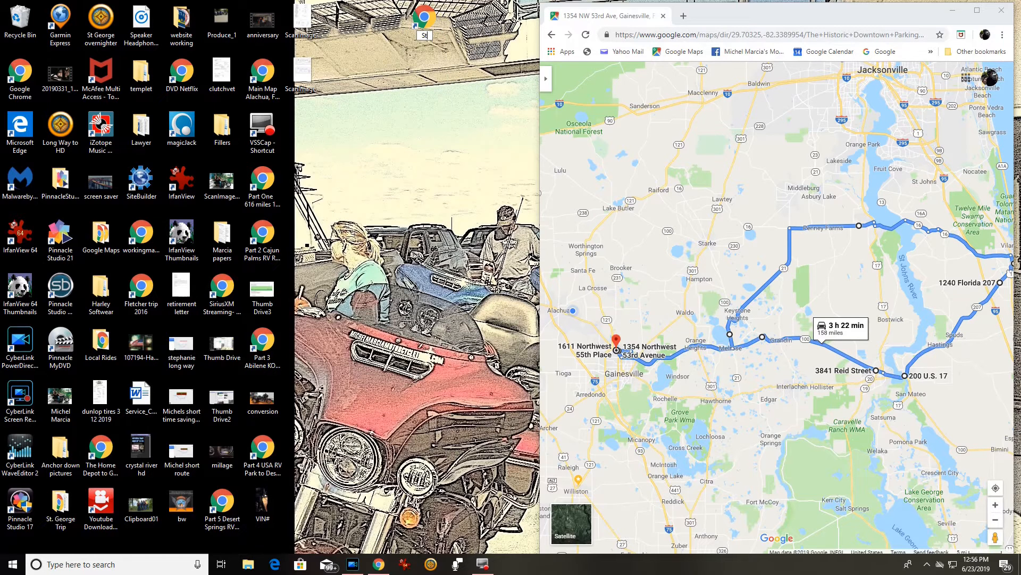
{"action": "type", "text": ". Augustine 2019"}
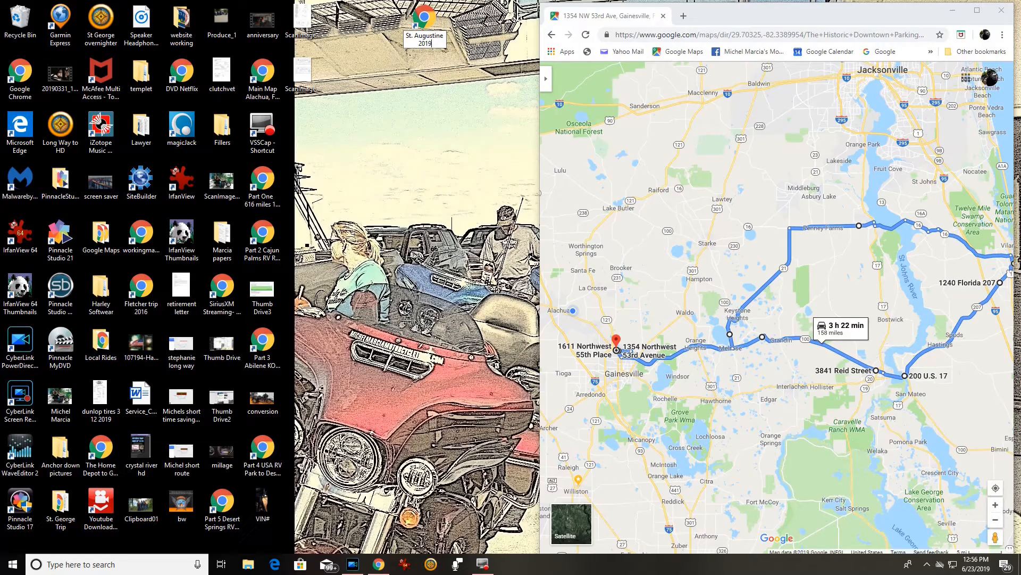
{"action": "key", "text": "Return"}
{"action": "left_click", "coordinate": [1001, 11]}
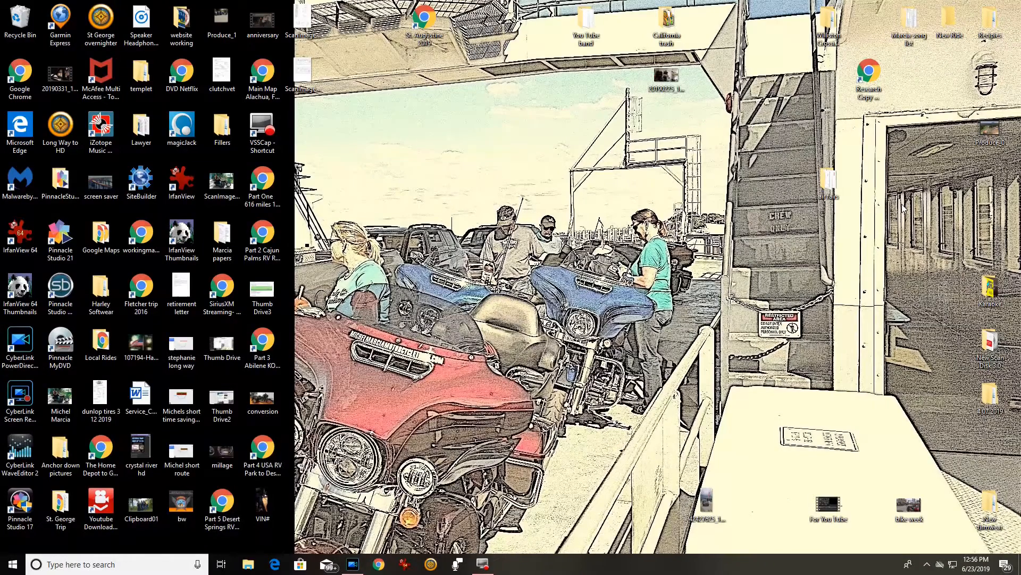
Open the St. Augustine 2019 shortcut and drag the Melrose stop north toward Starke.
{"action": "double_click", "coordinate": [421, 21]}
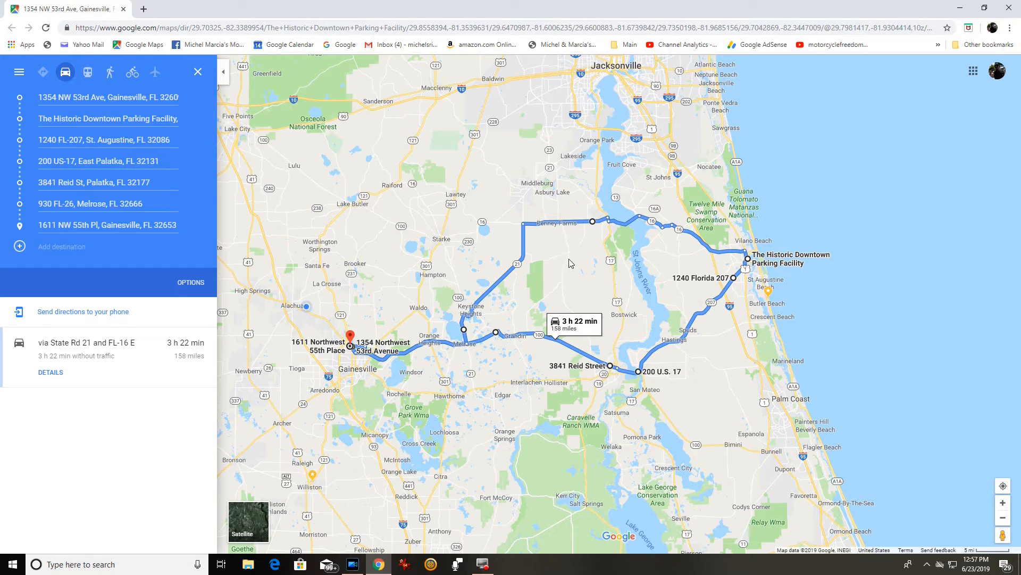
{"action": "left_click_drag", "start_coordinate": [465, 330], "coordinate": [450, 259]}
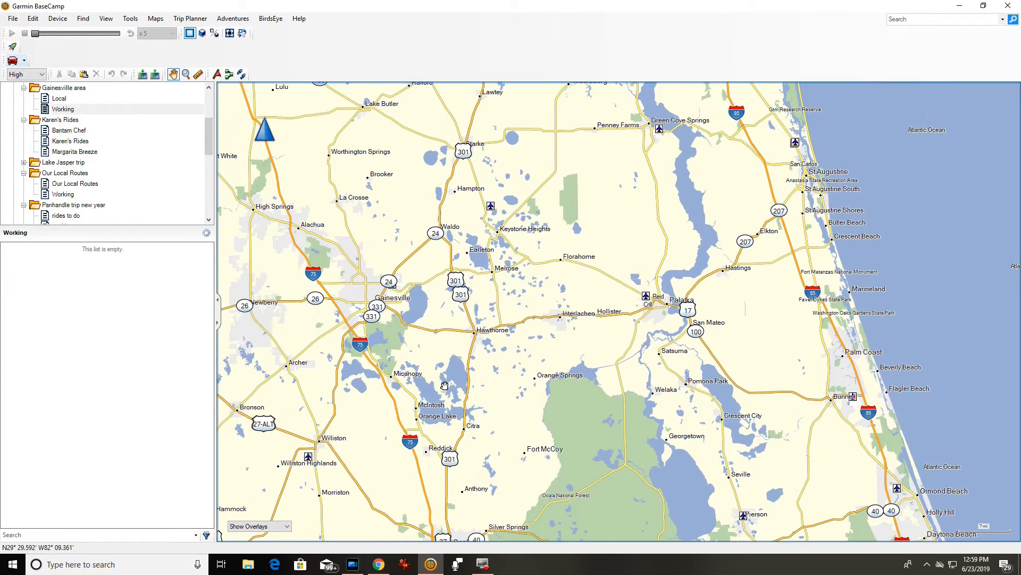
Put BaseCamp and the Google Maps route side by side, with the directions panel collapsed.
{"action": "left_click", "coordinate": [983, 5]}
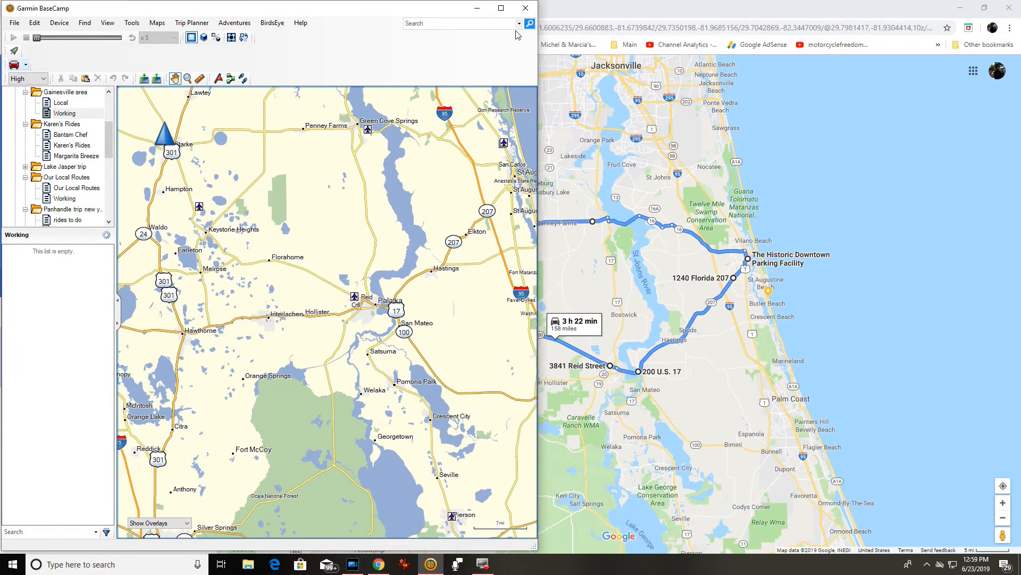
{"action": "left_click", "coordinate": [985, 7]}
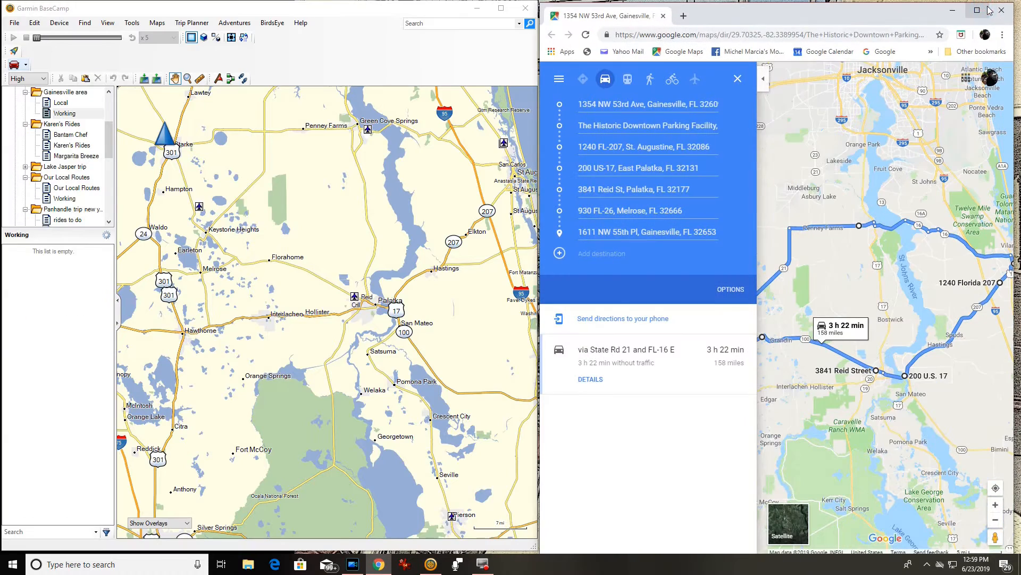
{"action": "left_click", "coordinate": [763, 79]}
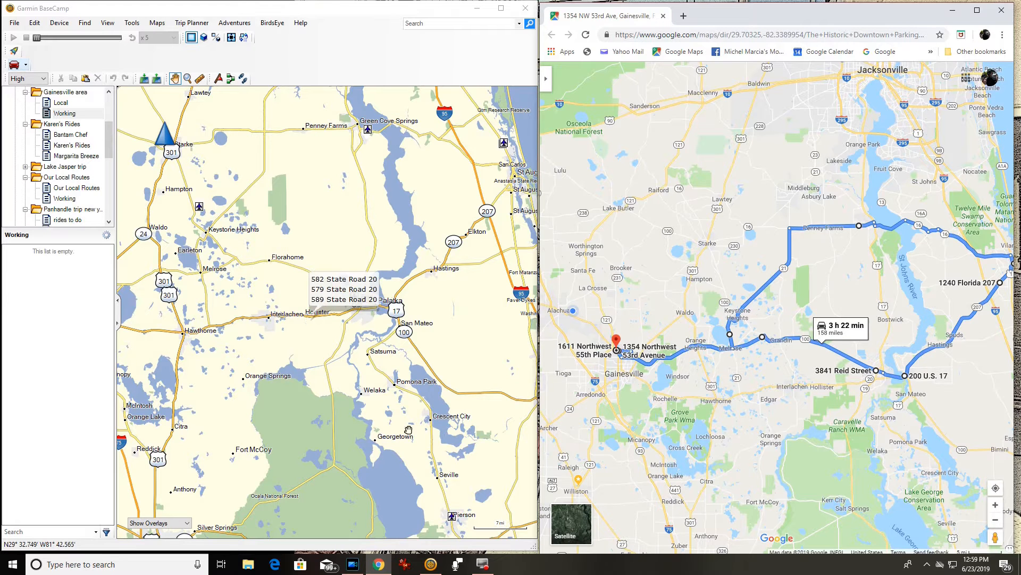
Zoom and pan both the Google and BaseCamp maps to the route start in north Gainesville.
{"action": "scroll", "coordinate": [652, 335], "scroll_direction": "up", "scroll_amount": 3}
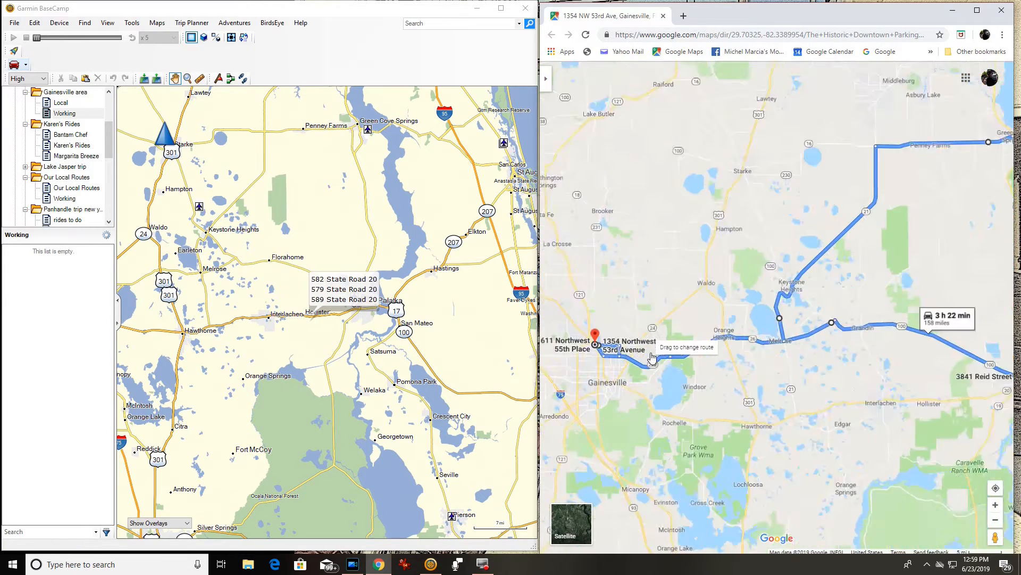
{"action": "left_click_drag", "start_coordinate": [611, 249], "coordinate": [781, 129]}
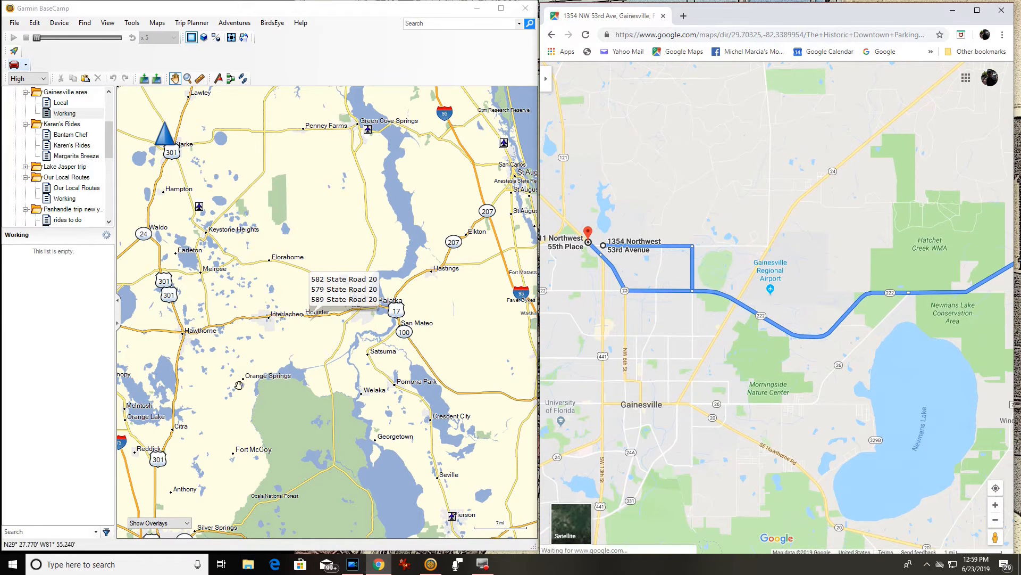
{"action": "left_click_drag", "start_coordinate": [197, 296], "coordinate": [451, 281]}
{"action": "scroll", "coordinate": [313, 265], "scroll_direction": "up", "scroll_amount": 4}
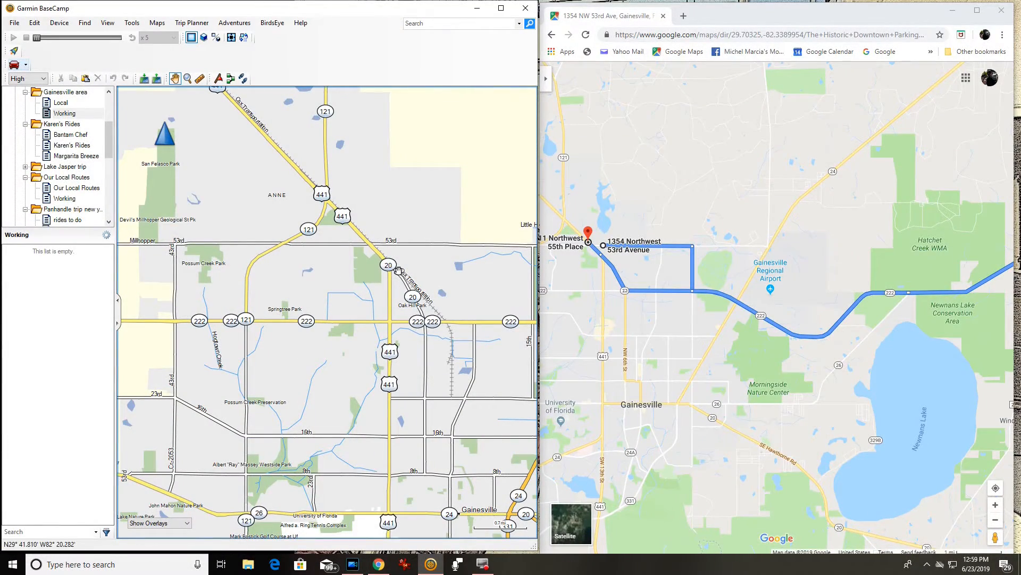
{"action": "right_click", "coordinate": [407, 245]}
{"action": "left_click", "coordinate": [437, 258]}
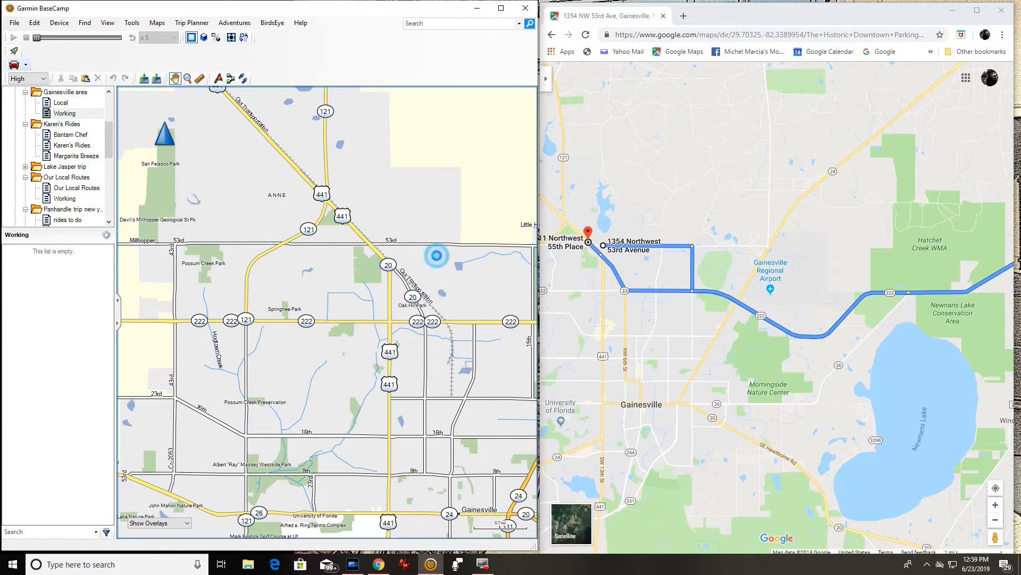
{"action": "left_click_drag", "start_coordinate": [442, 303], "coordinate": [293, 285]}
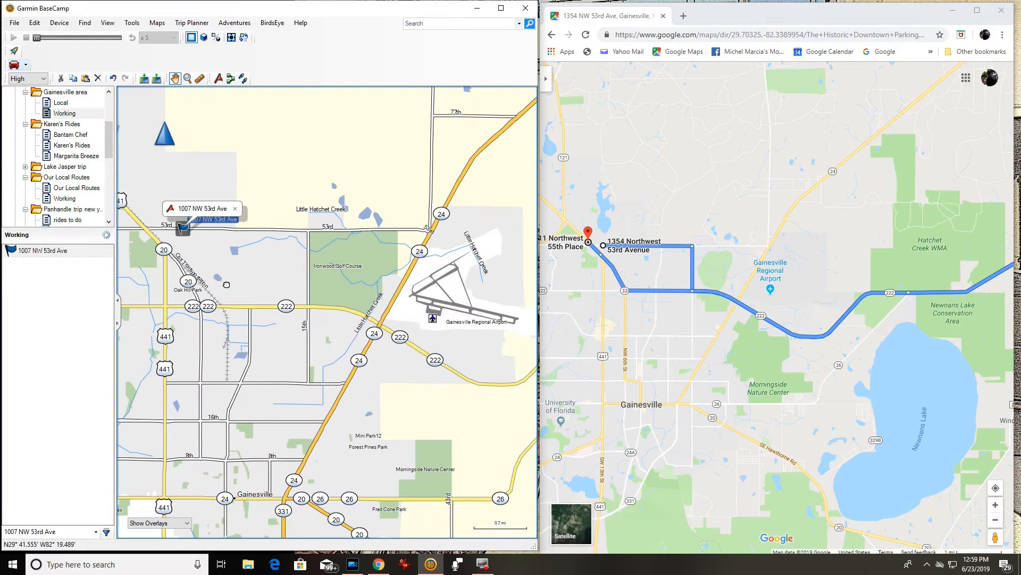
{"action": "scroll", "coordinate": [311, 243], "scroll_direction": "up", "scroll_amount": 2}
{"action": "scroll", "coordinate": [311, 244], "scroll_direction": "up", "scroll_amount": 2}
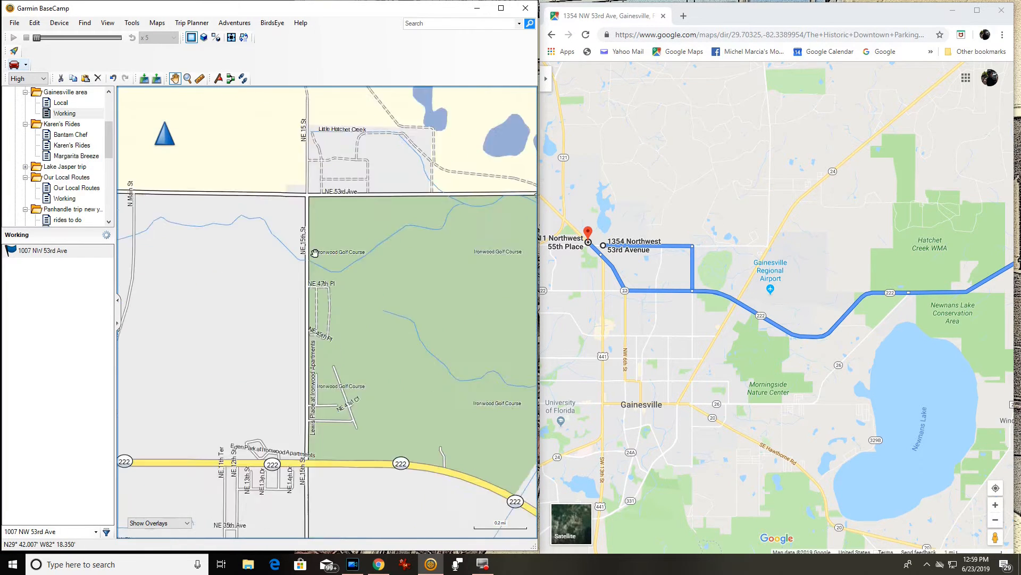
{"action": "right_click", "coordinate": [306, 222]}
{"action": "left_click", "coordinate": [335, 226]}
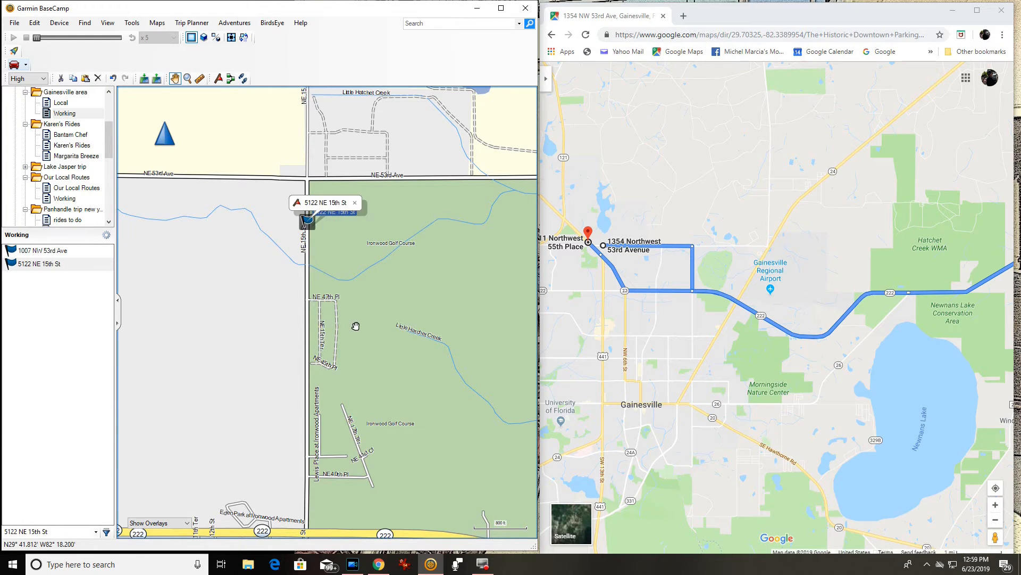
{"action": "scroll", "coordinate": [352, 321], "scroll_direction": "down", "scroll_amount": 4}
{"action": "left_click_drag", "start_coordinate": [381, 359], "coordinate": [315, 282]}
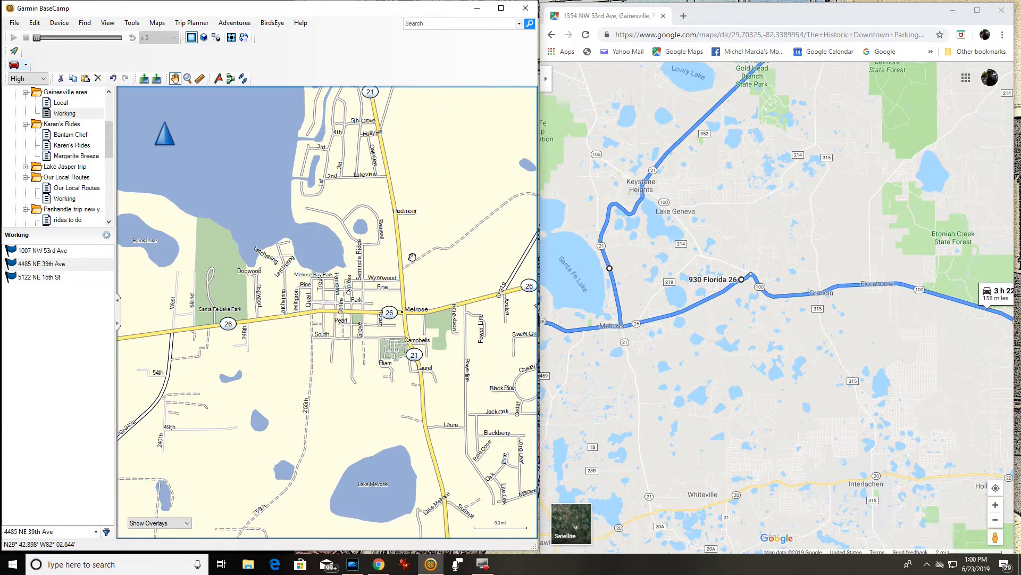
{"action": "scroll", "coordinate": [399, 248], "scroll_direction": "up", "scroll_amount": 3}
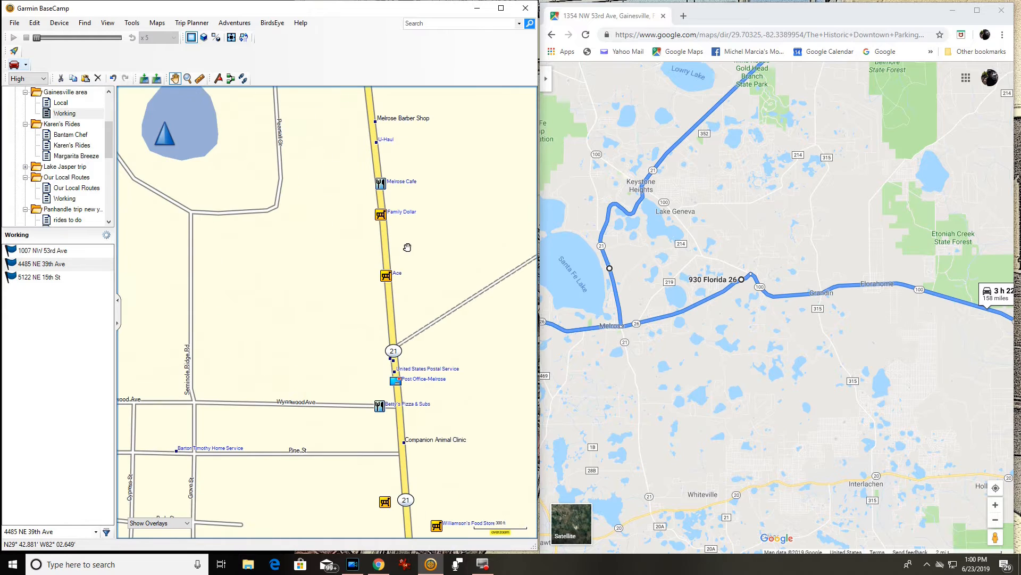
{"action": "right_click", "coordinate": [390, 307]}
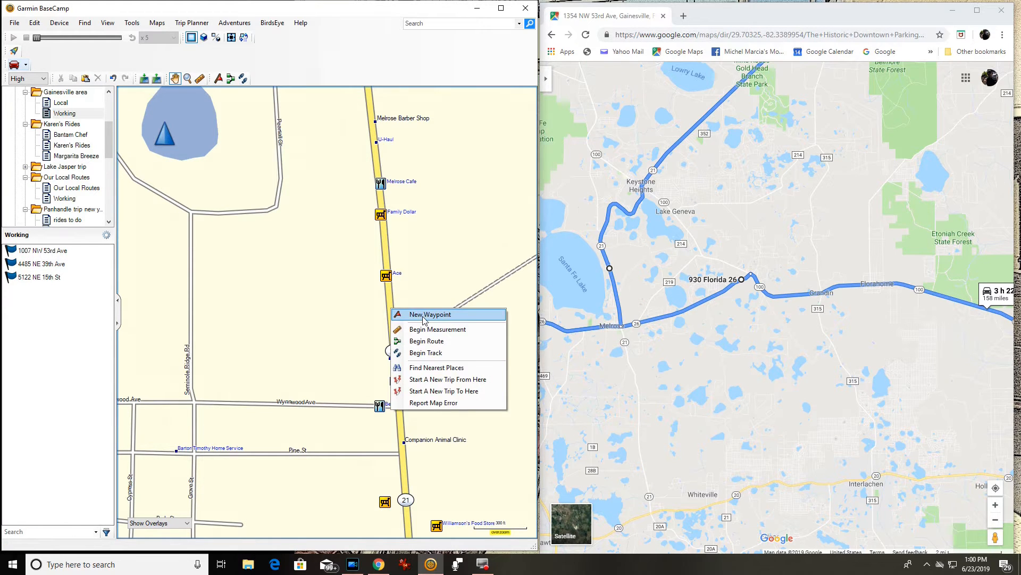
{"action": "left_click", "coordinate": [423, 315]}
{"action": "scroll", "coordinate": [332, 312], "scroll_direction": "down", "scroll_amount": 5}
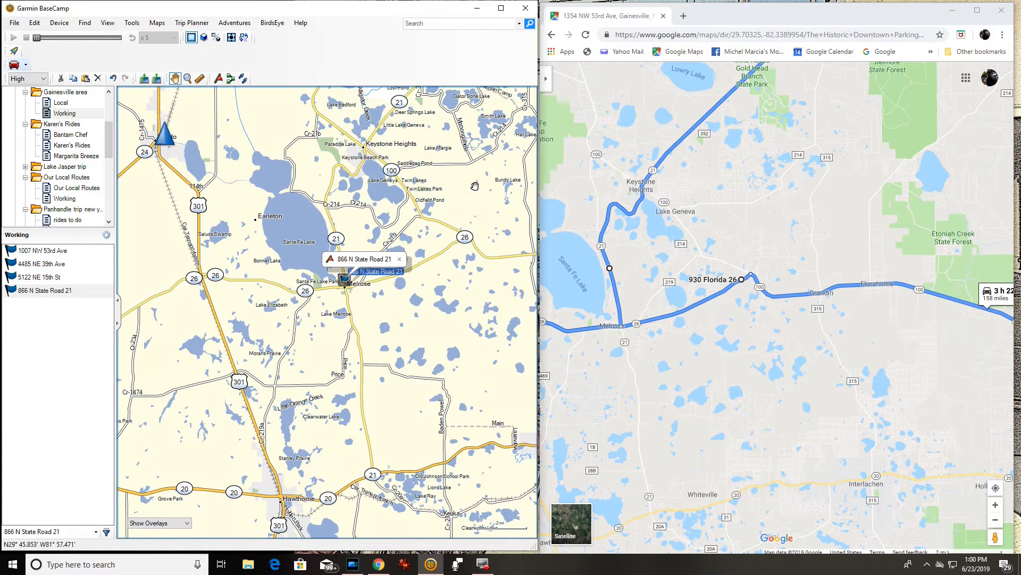
{"action": "left_click_drag", "start_coordinate": [452, 190], "coordinate": [406, 304]}
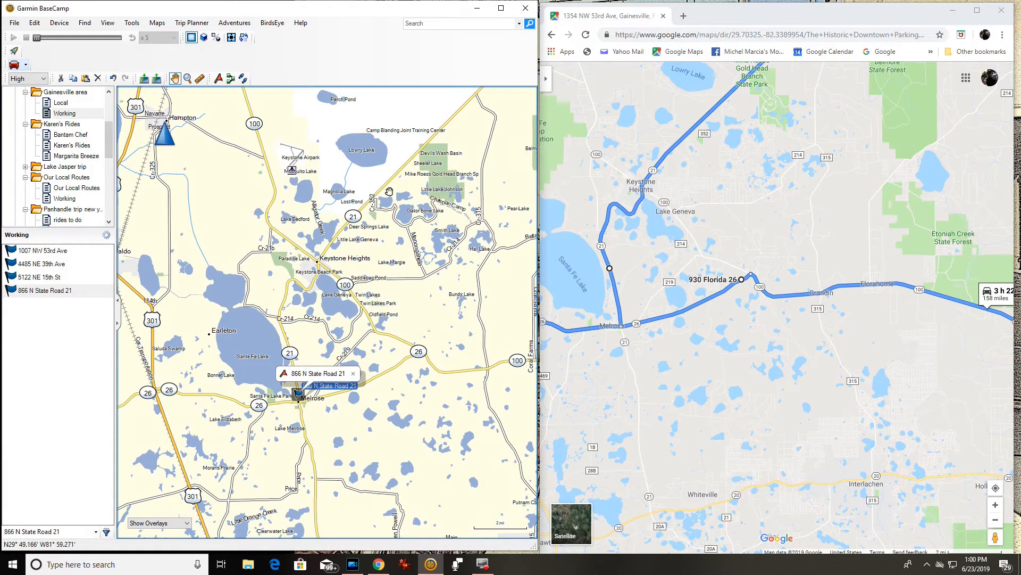
{"action": "right_click", "coordinate": [397, 174]}
{"action": "left_click", "coordinate": [427, 183]}
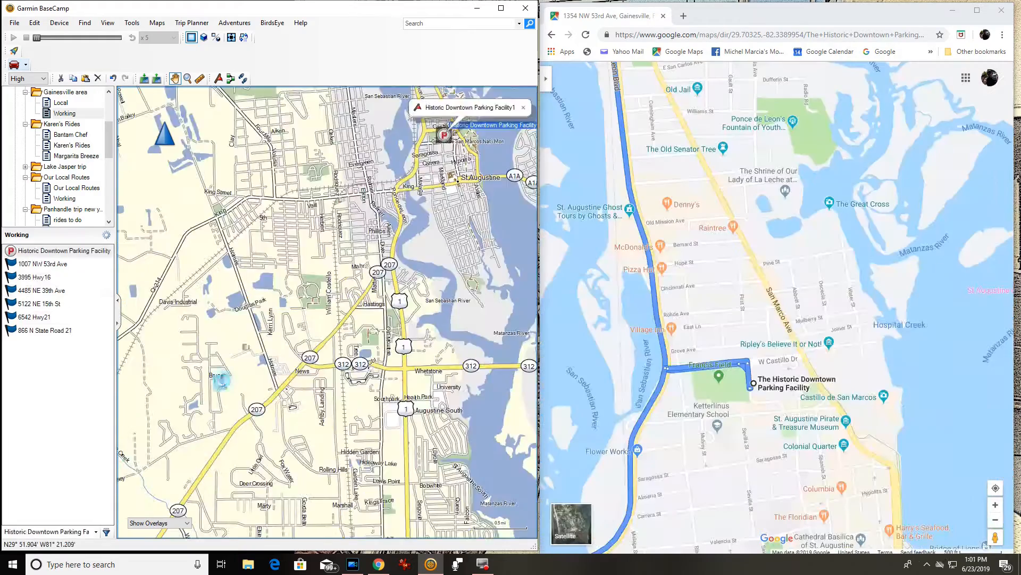
{"action": "left_click_drag", "start_coordinate": [221, 381], "coordinate": [366, 187]}
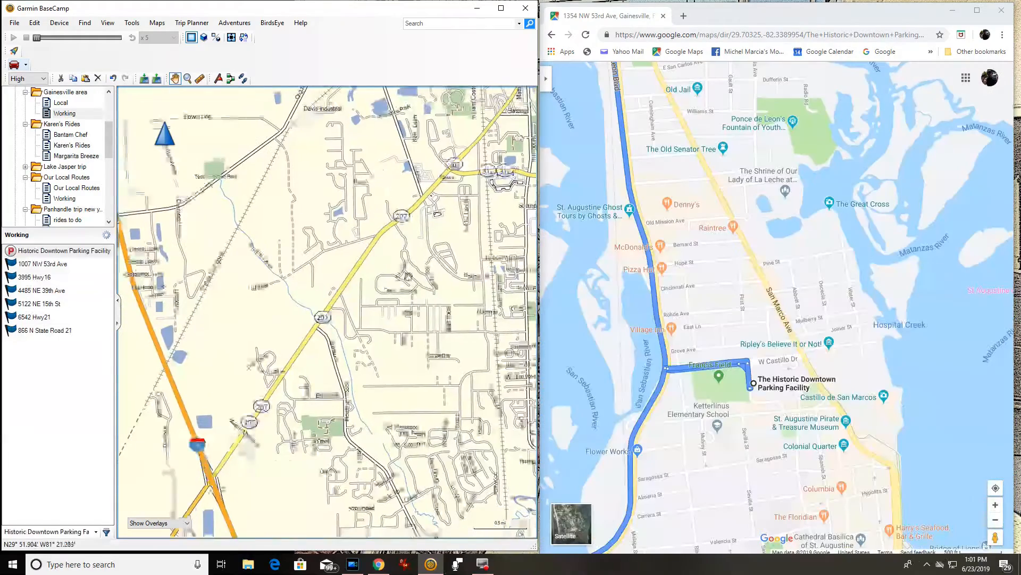
{"action": "left_click_drag", "start_coordinate": [745, 466], "coordinate": [760, 387]}
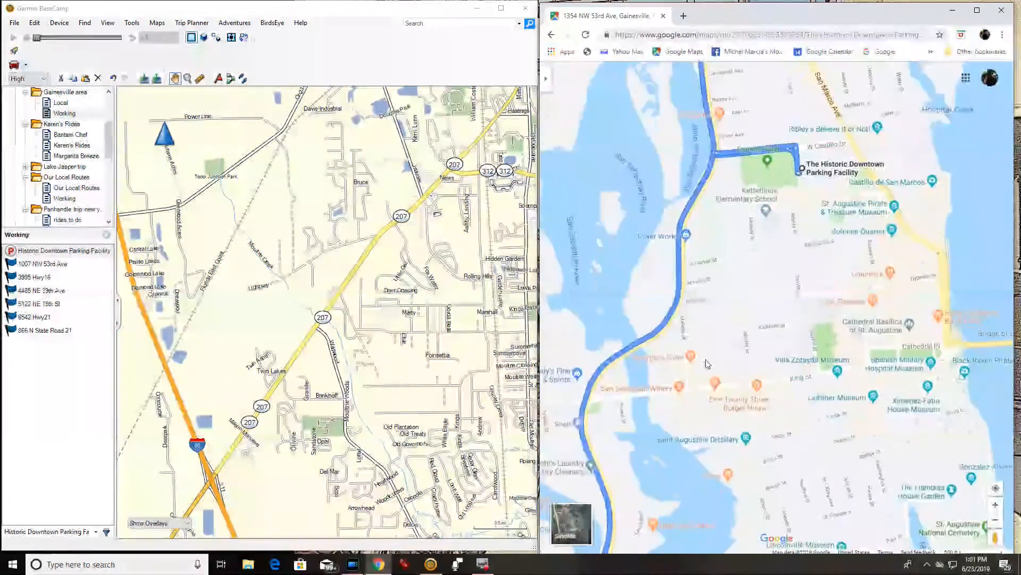
{"action": "left_click_drag", "start_coordinate": [293, 470], "coordinate": [424, 235]}
{"action": "left_click_drag", "start_coordinate": [200, 468], "coordinate": [469, 182]}
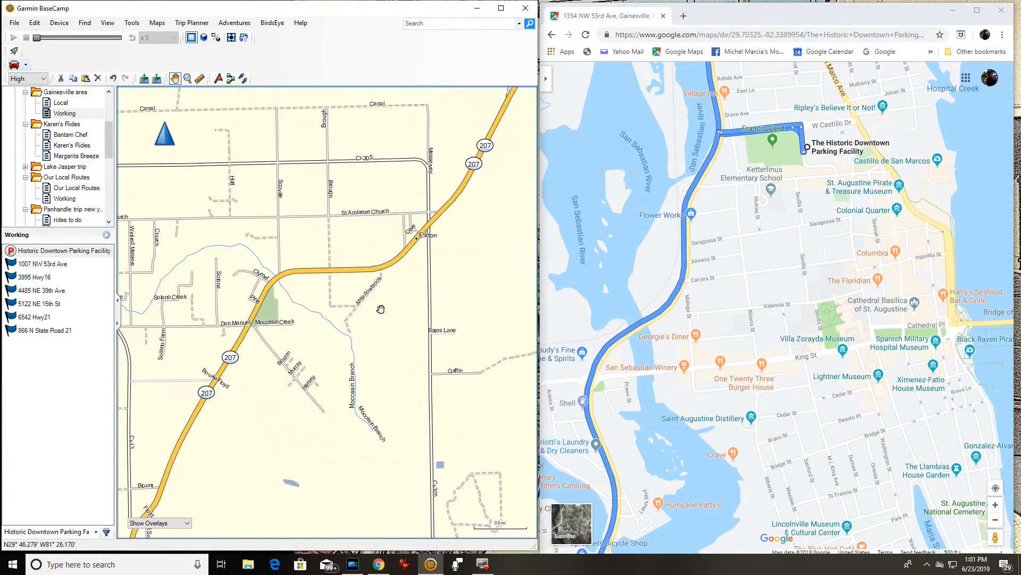
{"action": "right_click", "coordinate": [295, 270]}
{"action": "left_click", "coordinate": [322, 275]}
{"action": "scroll", "coordinate": [262, 375], "scroll_direction": "down", "scroll_amount": 4}
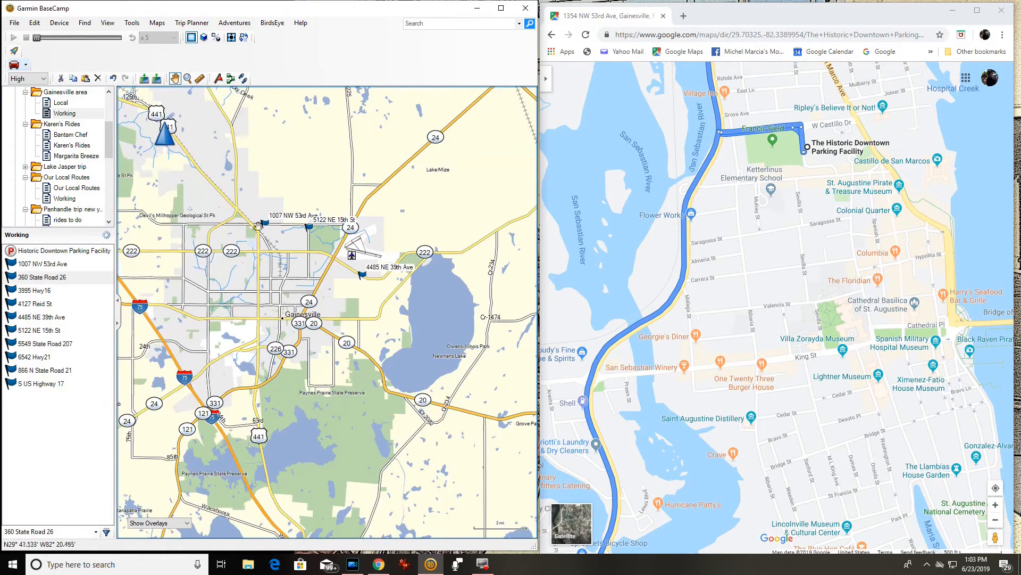
{"action": "scroll", "coordinate": [257, 225], "scroll_direction": "up", "scroll_amount": 2}
{"action": "scroll", "coordinate": [258, 226], "scroll_direction": "up", "scroll_amount": 2}
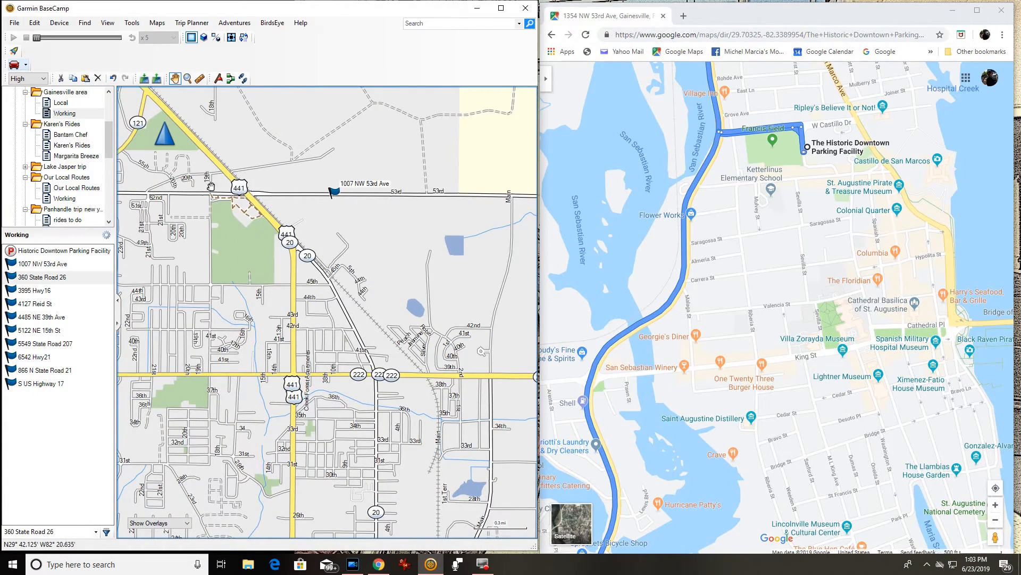
{"action": "scroll", "coordinate": [225, 195], "scroll_direction": "up", "scroll_amount": 1}
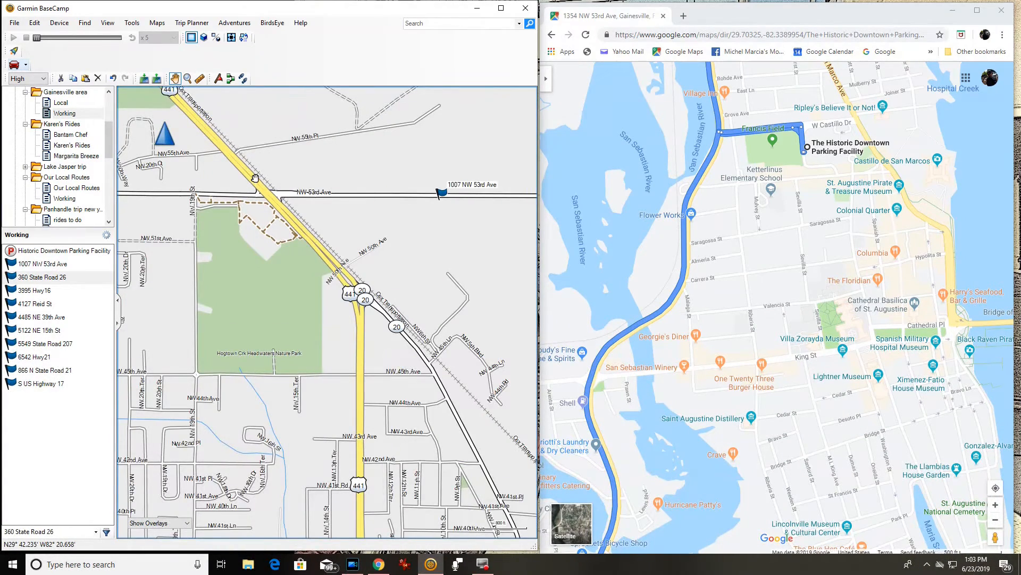
{"action": "scroll", "coordinate": [245, 182], "scroll_direction": "up", "scroll_amount": 1}
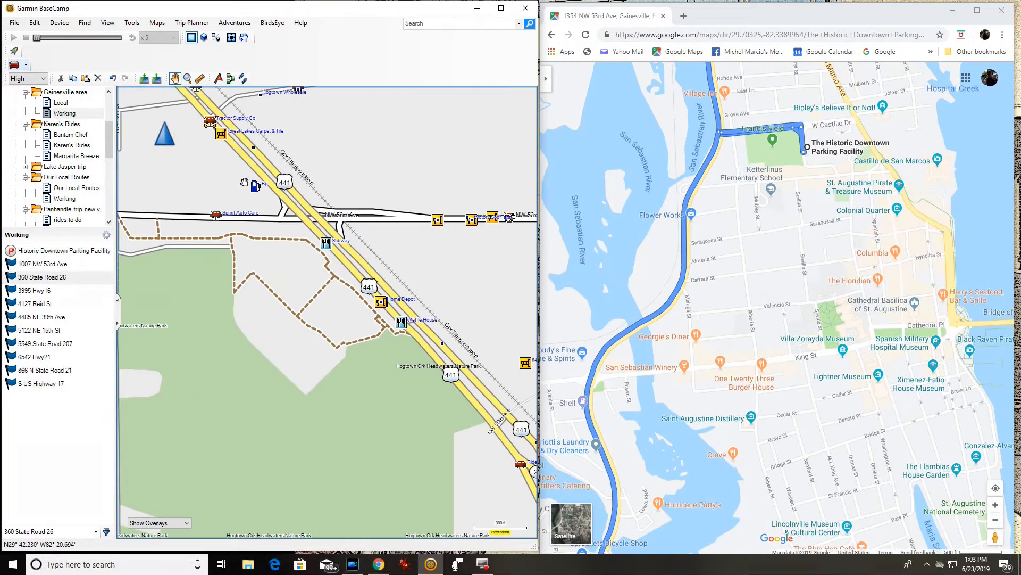
{"action": "right_click", "coordinate": [271, 165]}
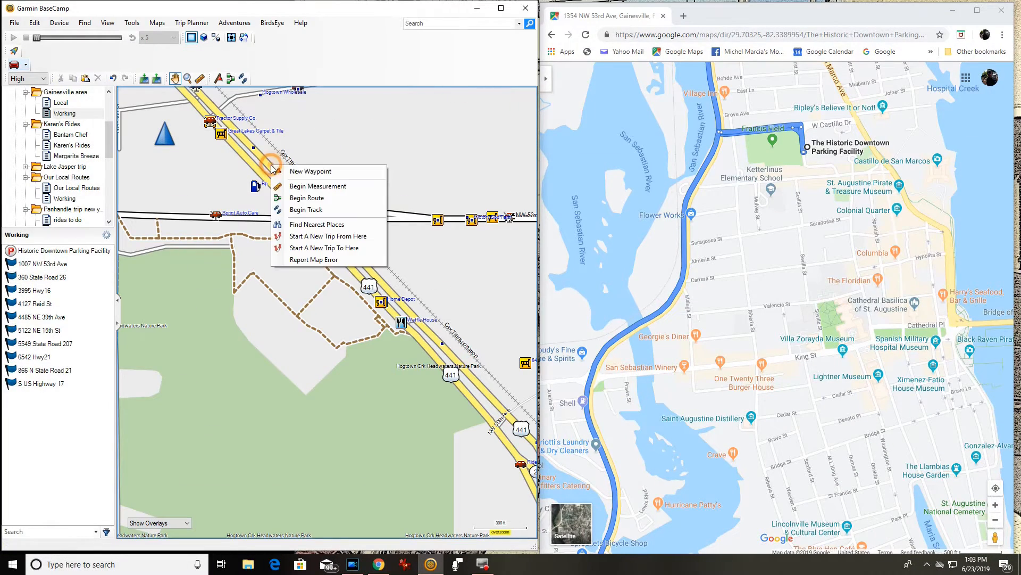
{"action": "left_click", "coordinate": [306, 170]}
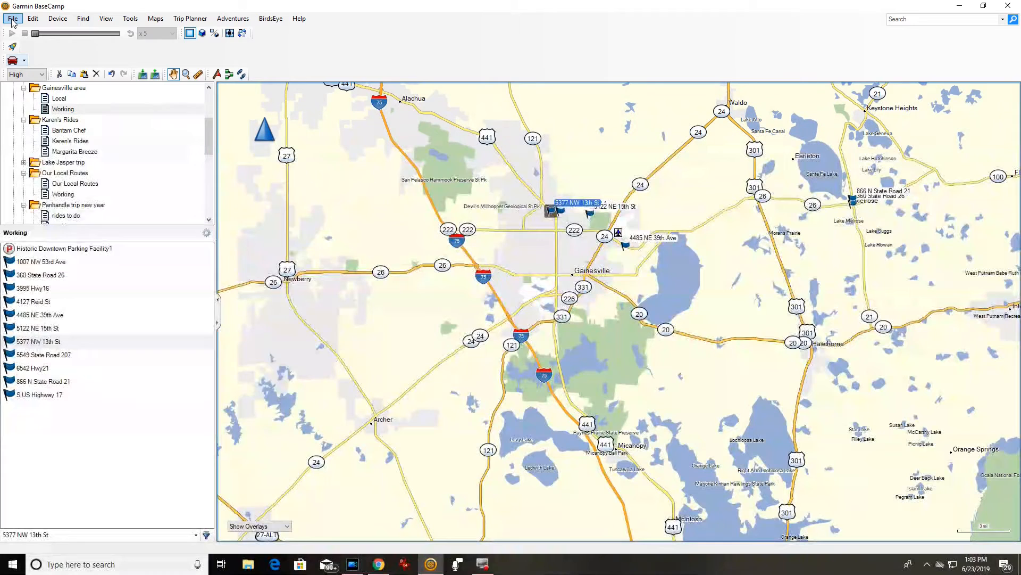
Start a new route from the Trip Planner and return to the Hand tool.
{"action": "left_click", "coordinate": [32, 18]}
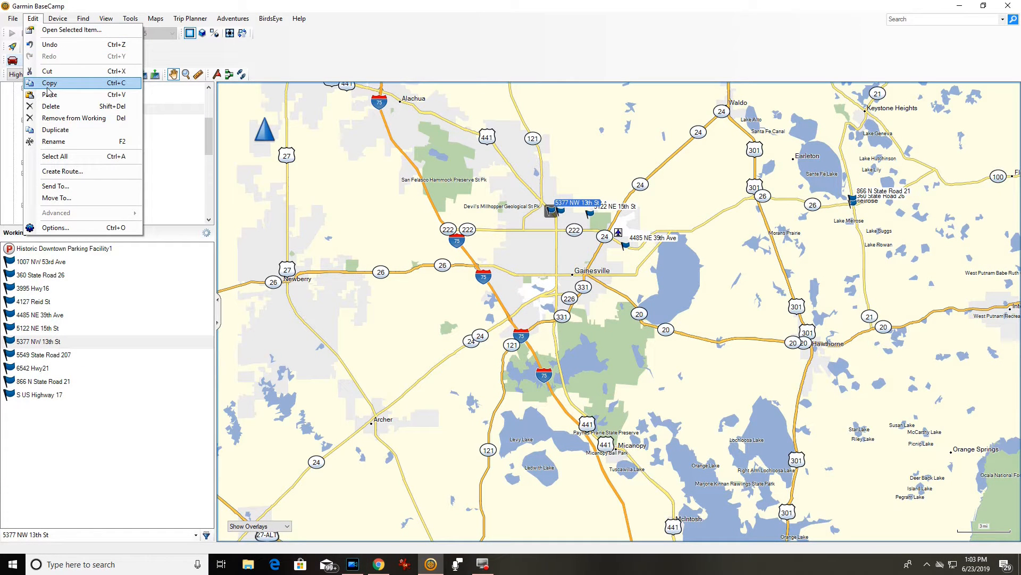
{"action": "mouse_move", "coordinate": [12, 18]}
{"action": "mouse_move", "coordinate": [38, 31]}
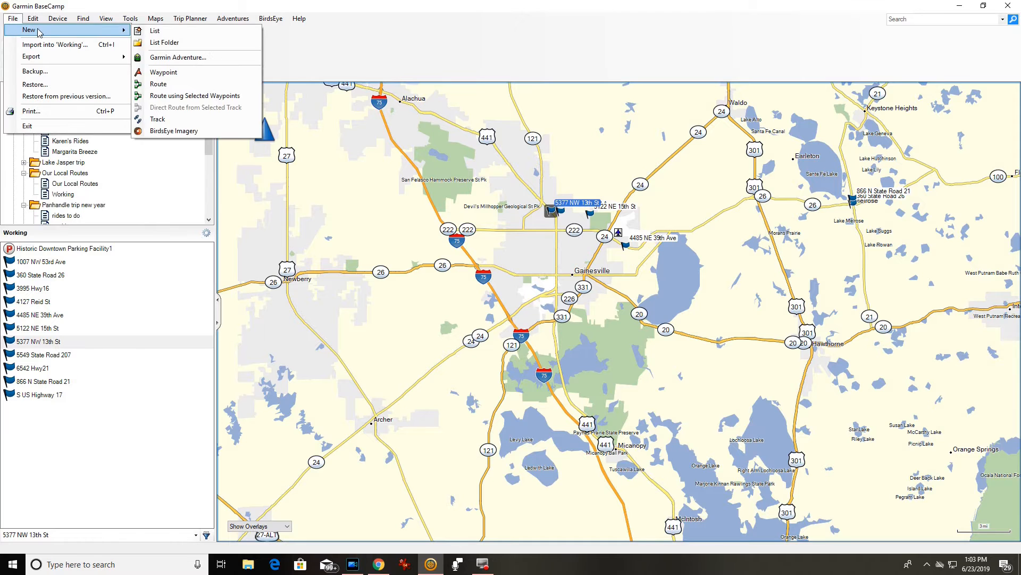
{"action": "left_click", "coordinate": [160, 84]}
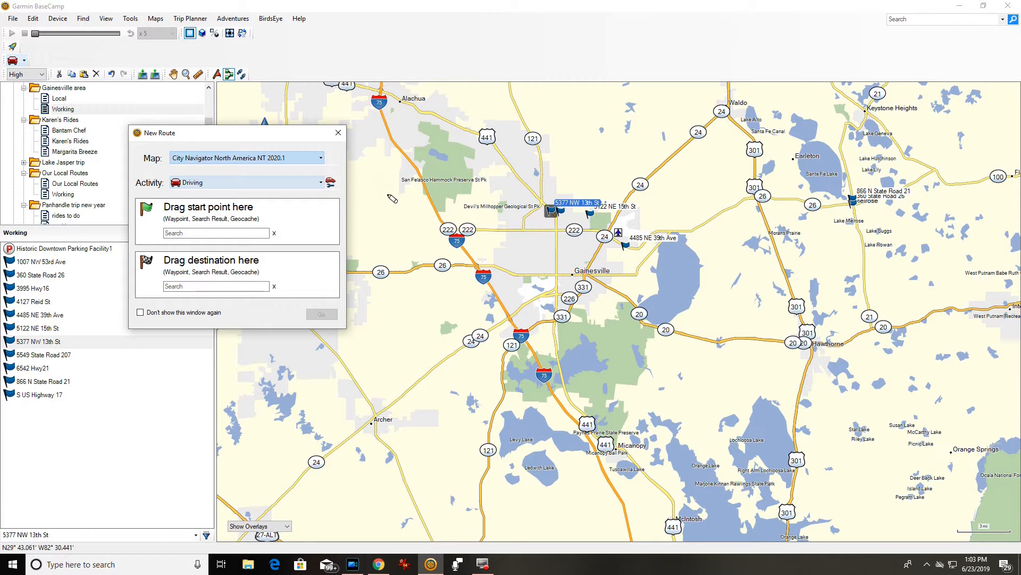
{"action": "left_click", "coordinate": [173, 74]}
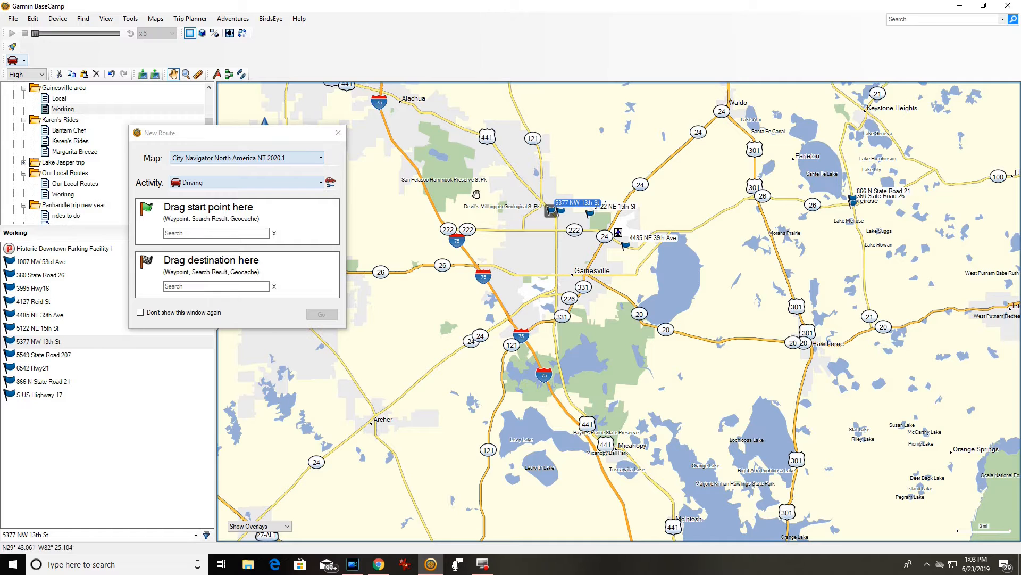
{"action": "left_click", "coordinate": [338, 324]}
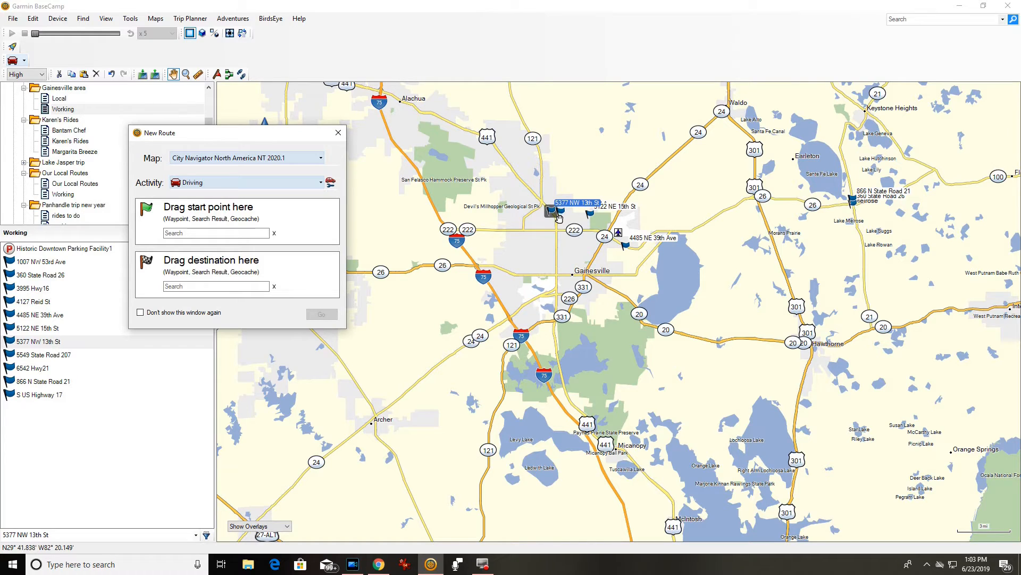
{"action": "scroll", "coordinate": [554, 215], "scroll_direction": "up", "scroll_amount": 3}
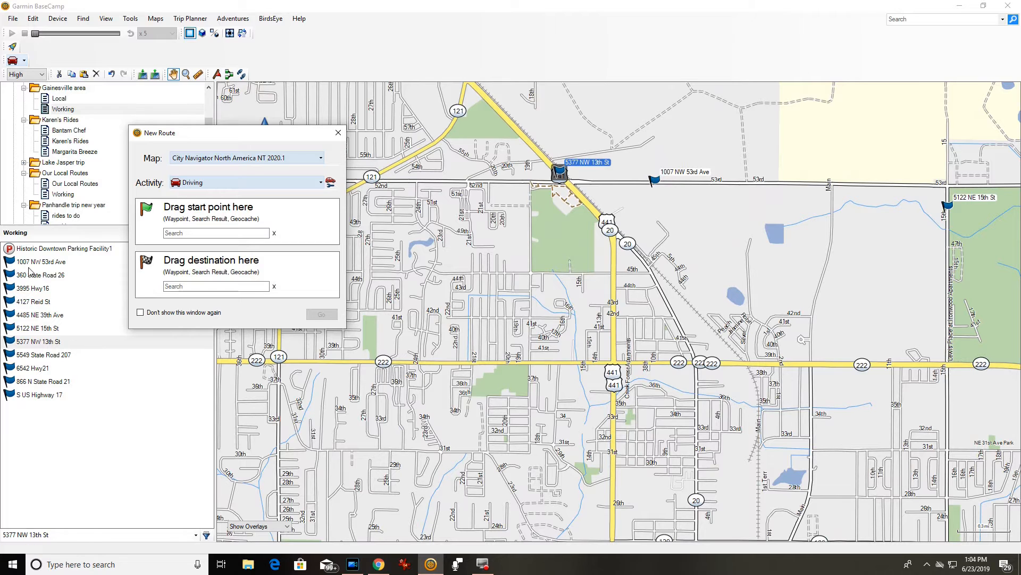
{"action": "left_click_drag", "start_coordinate": [32, 262], "coordinate": [221, 223]}
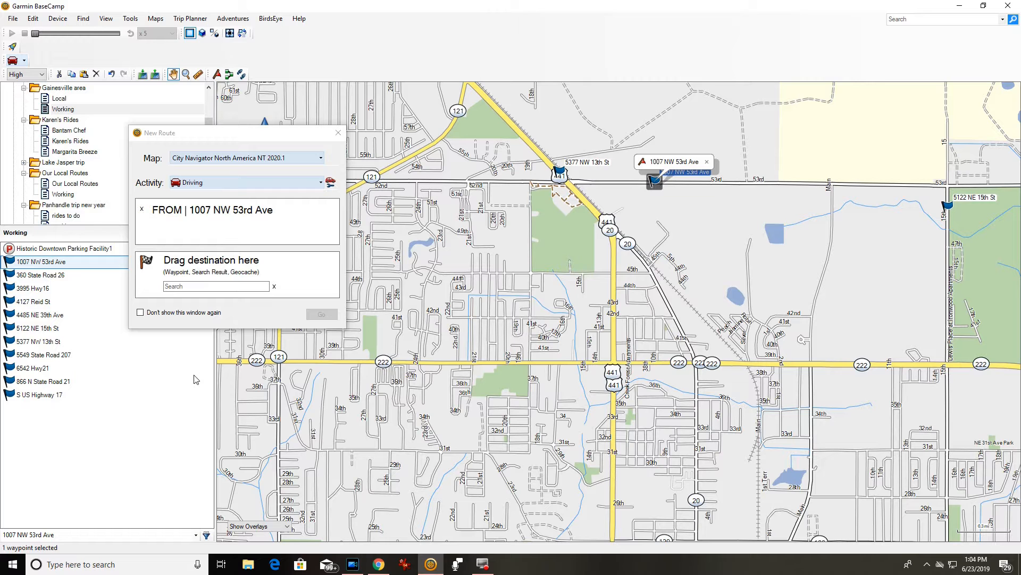
{"action": "left_click_drag", "start_coordinate": [857, 263], "coordinate": [433, 238]}
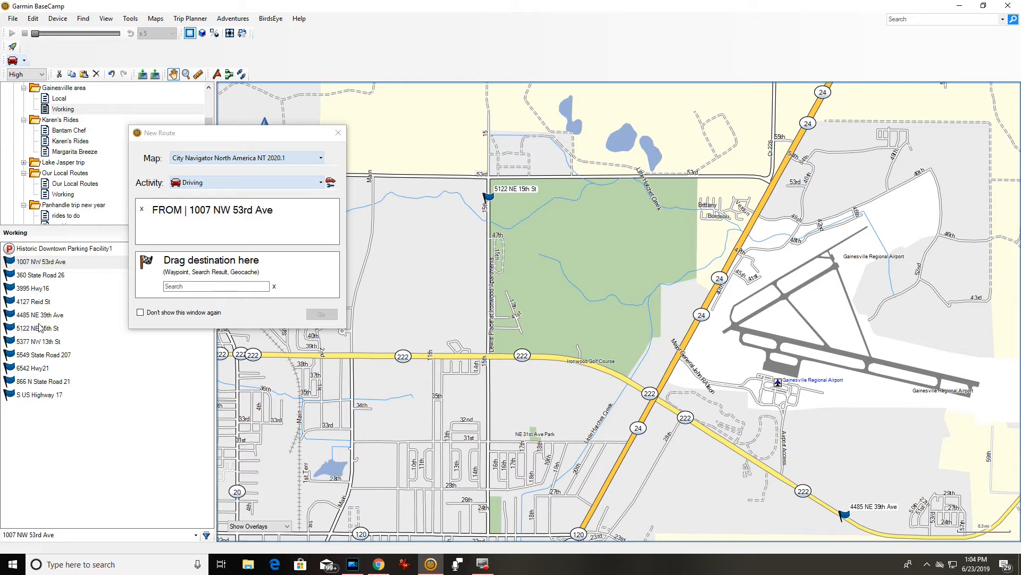
{"action": "left_click_drag", "start_coordinate": [40, 330], "coordinate": [218, 291]}
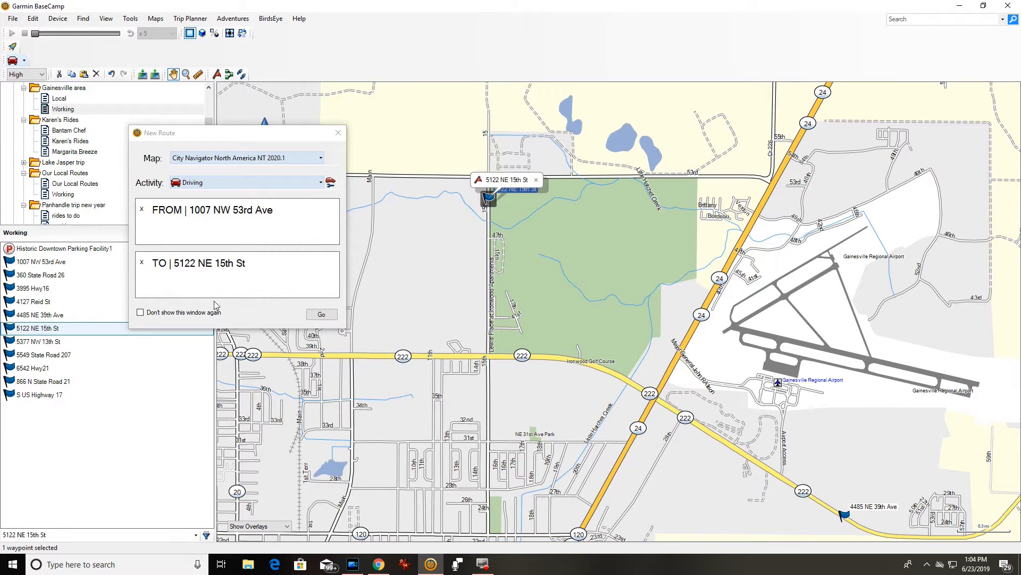
{"action": "left_click", "coordinate": [321, 315]}
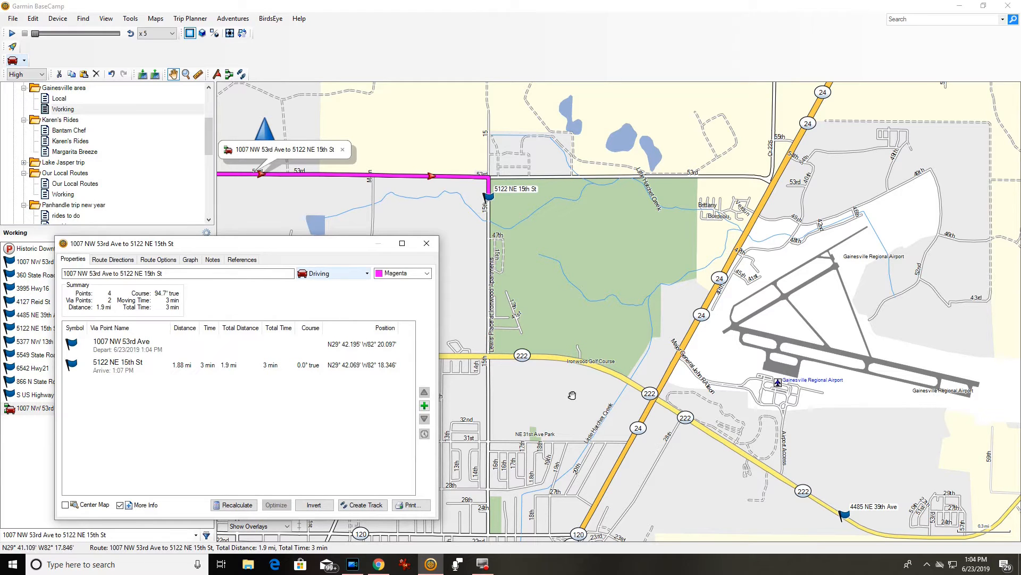
{"action": "left_click_drag", "start_coordinate": [793, 514], "coordinate": [612, 305]}
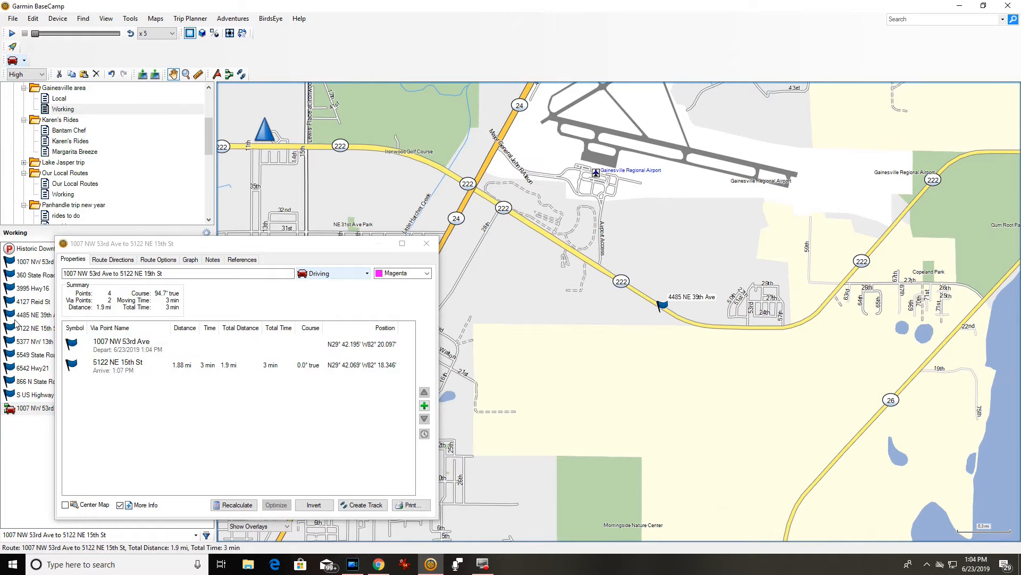
{"action": "left_click", "coordinate": [424, 406]}
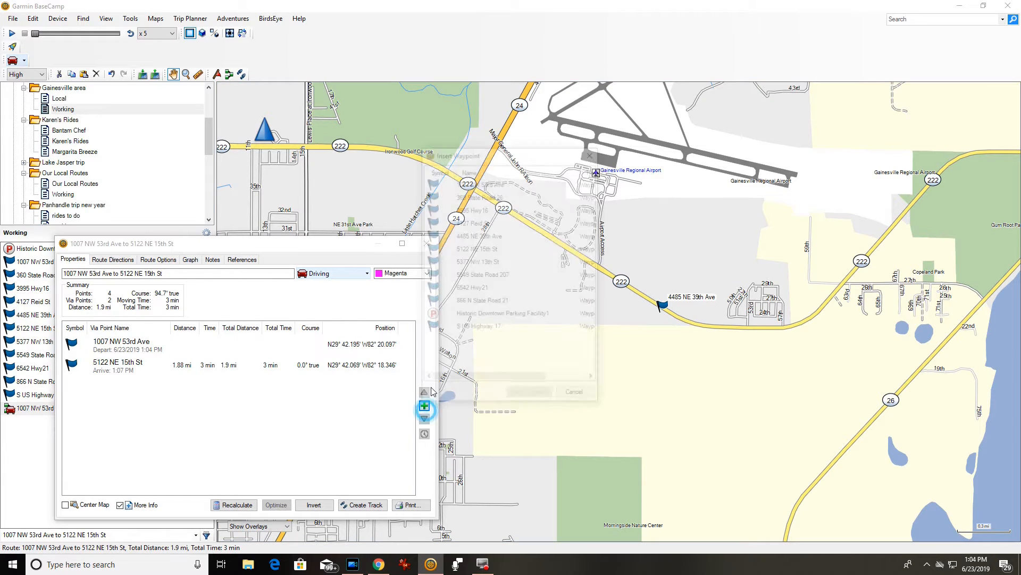
{"action": "double_click", "coordinate": [469, 236]}
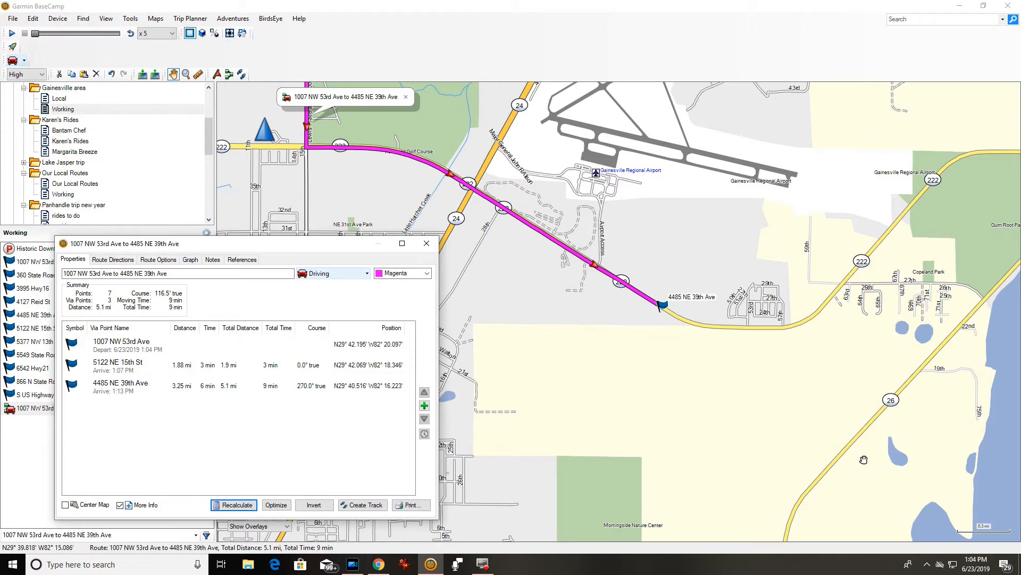
Pan and zoom the map east to center Melrose and its waypoints.
{"action": "scroll", "coordinate": [854, 450], "scroll_direction": "down", "scroll_amount": 2}
{"action": "left_click_drag", "start_coordinate": [913, 457], "coordinate": [610, 417]}
{"action": "left_click_drag", "start_coordinate": [810, 367], "coordinate": [516, 395]}
{"action": "left_click_drag", "start_coordinate": [815, 383], "coordinate": [562, 416]}
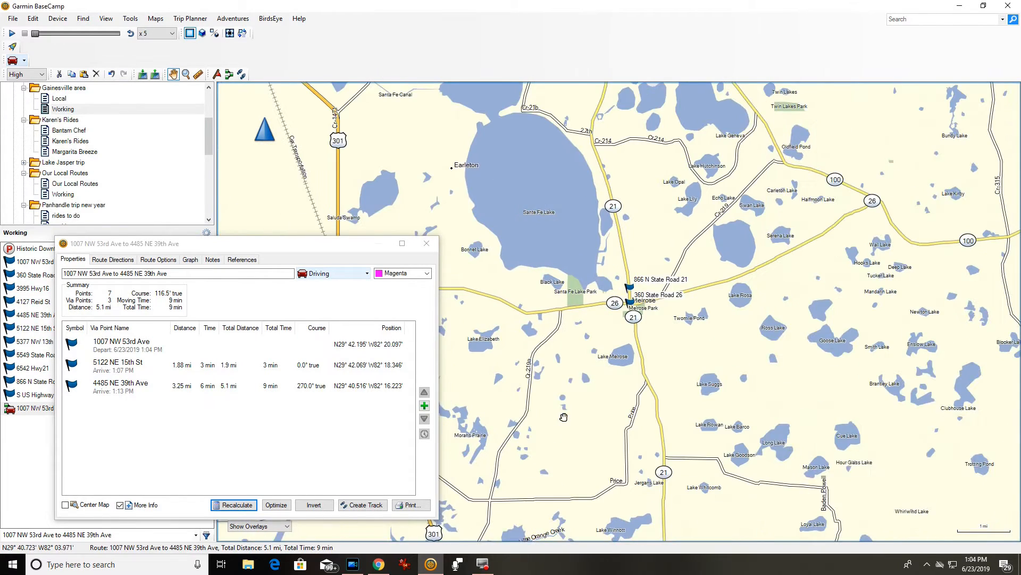
{"action": "scroll", "coordinate": [615, 325], "scroll_direction": "up", "scroll_amount": 3}
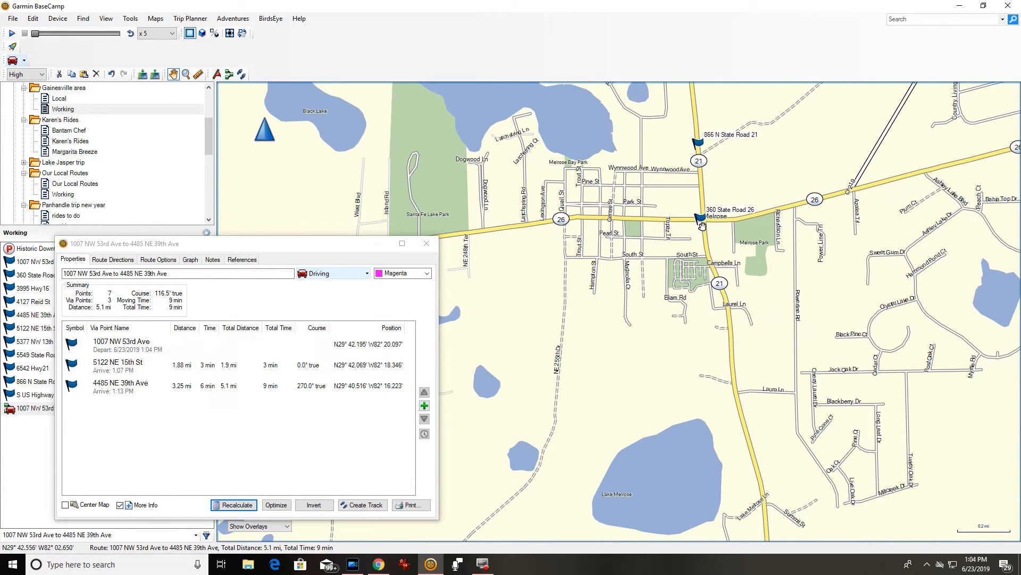
{"action": "scroll", "coordinate": [700, 218], "scroll_direction": "up", "scroll_amount": 2}
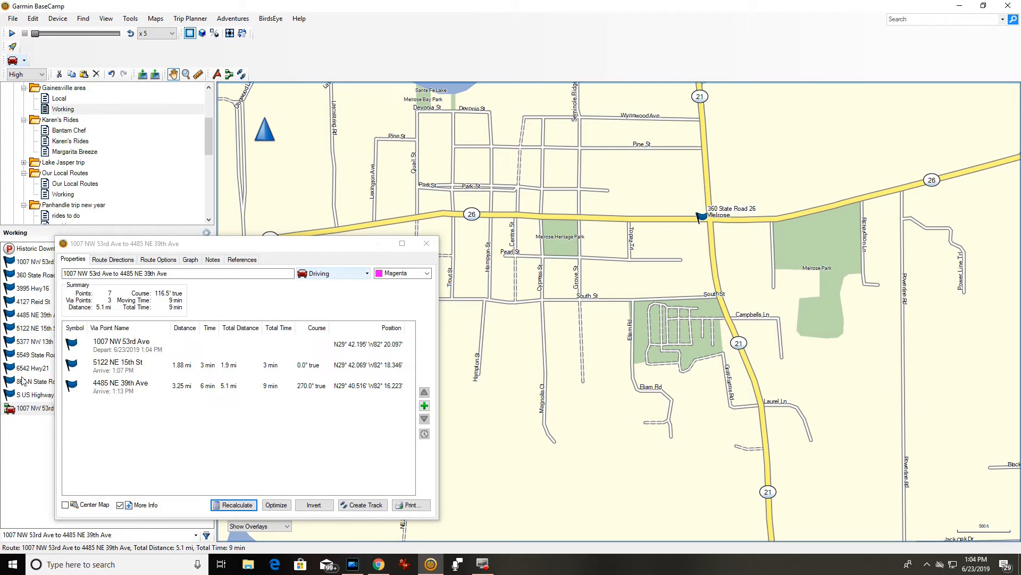
{"action": "double_click", "coordinate": [19, 274]}
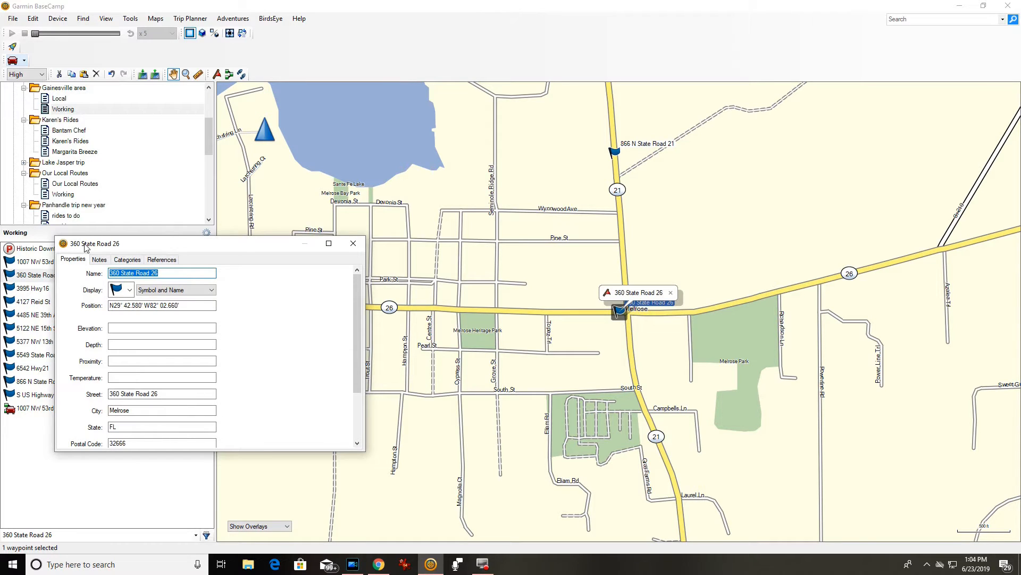
{"action": "type", "text": "beer stop"}
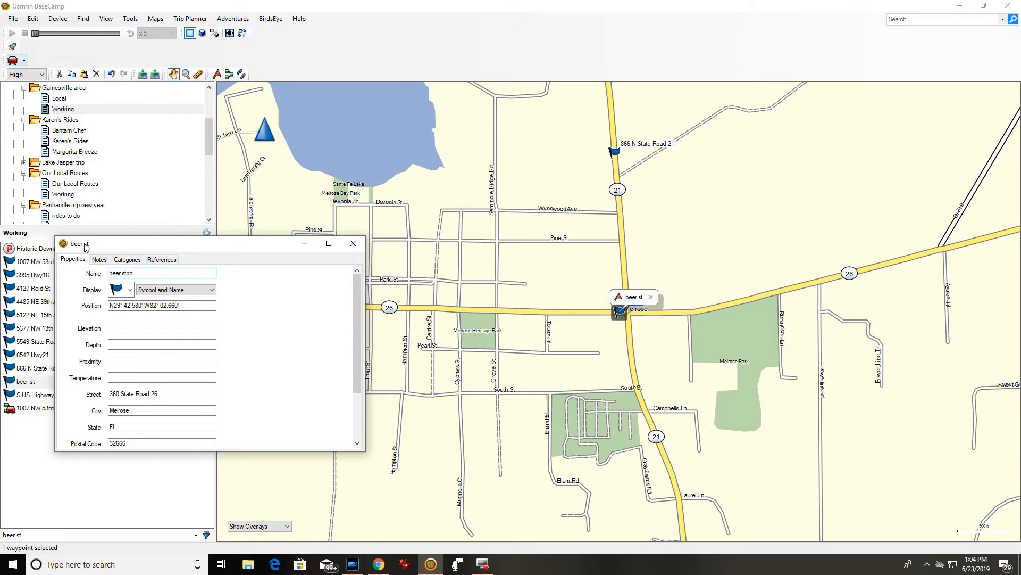
{"action": "key", "text": "Tab"}
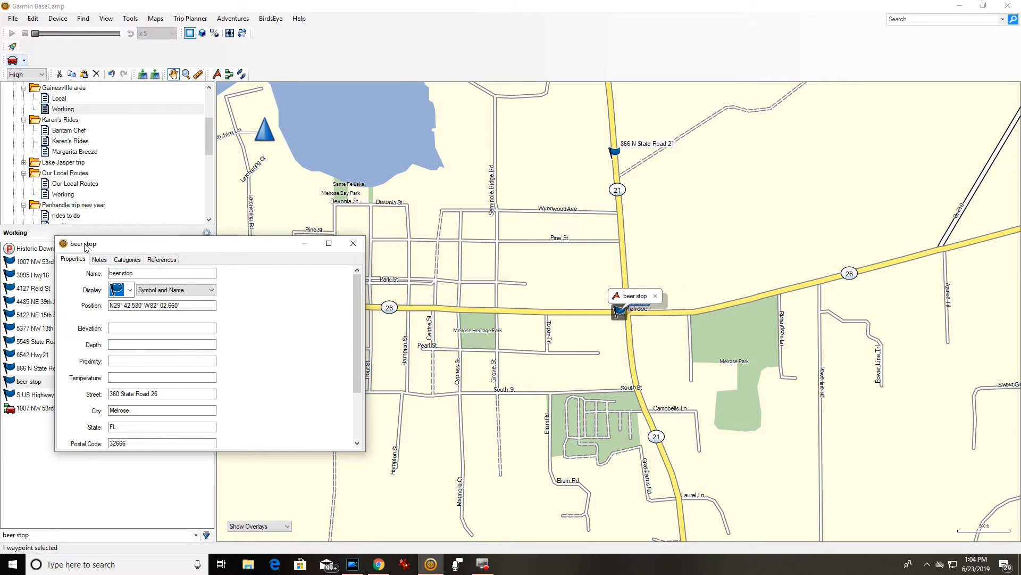
{"action": "left_click", "coordinate": [353, 243]}
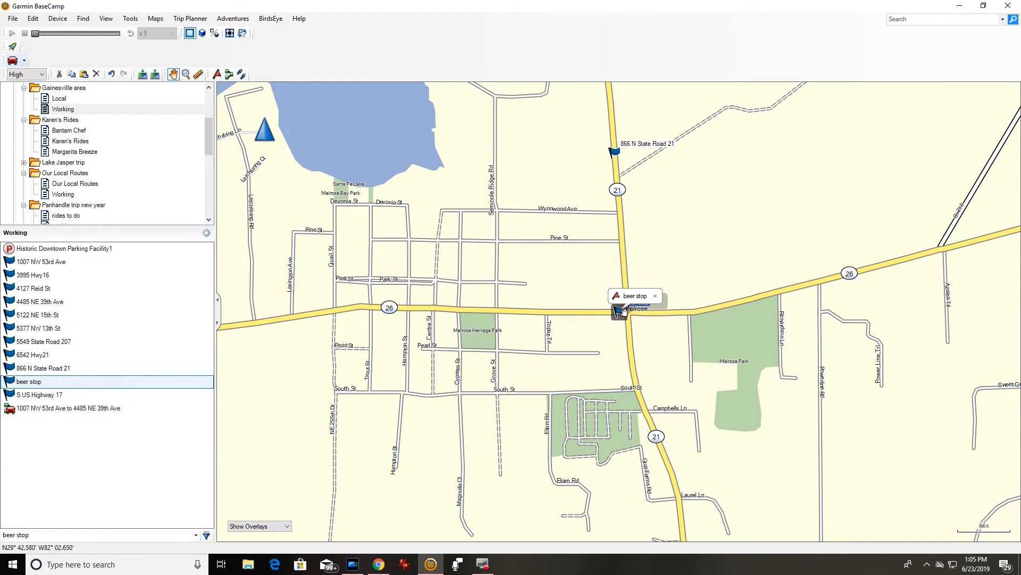
{"action": "double_click", "coordinate": [63, 408]}
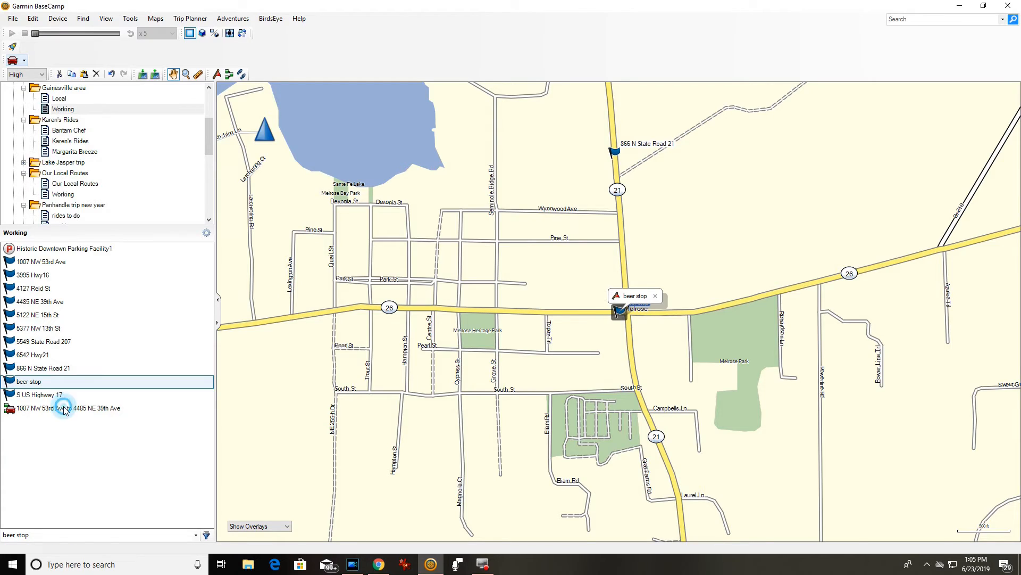
{"action": "scroll", "coordinate": [664, 421], "scroll_direction": "down", "scroll_amount": 3}
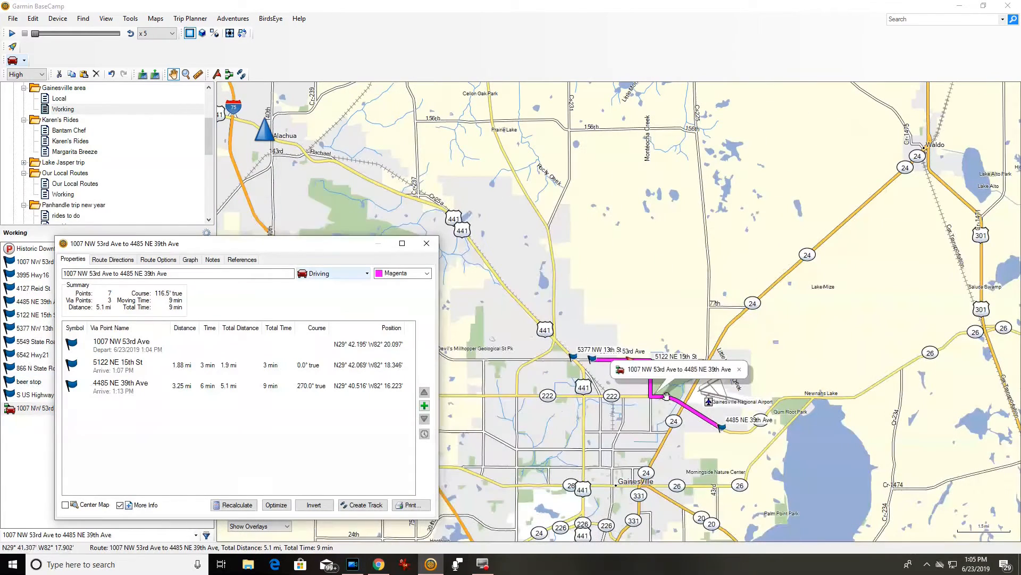
{"action": "left_click_drag", "start_coordinate": [785, 321], "coordinate": [743, 263]}
{"action": "left_click_drag", "start_coordinate": [844, 335], "coordinate": [664, 367]}
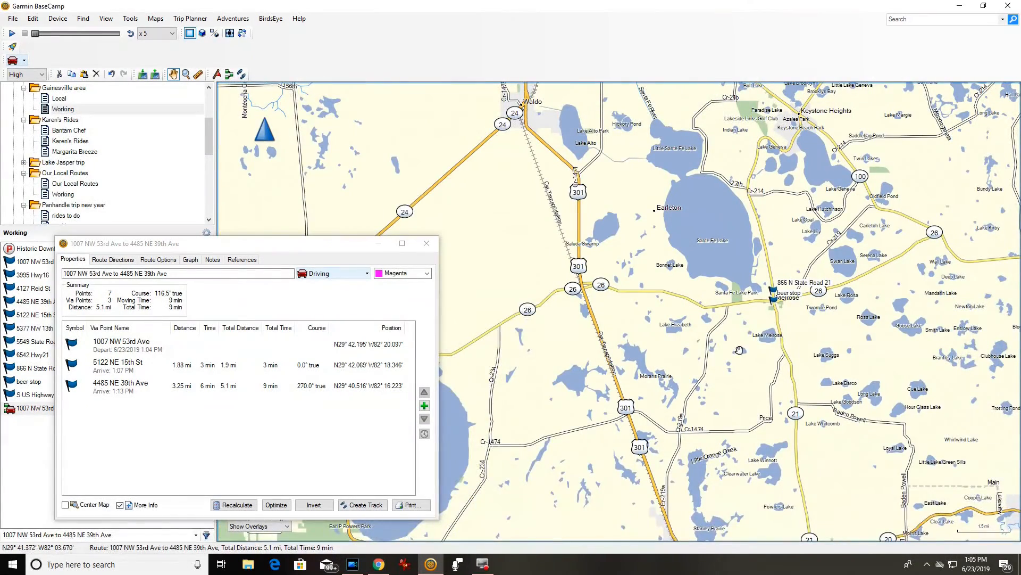
{"action": "scroll", "coordinate": [736, 351], "scroll_direction": "up", "scroll_amount": 1}
{"action": "scroll", "coordinate": [684, 317], "scroll_direction": "up", "scroll_amount": 1}
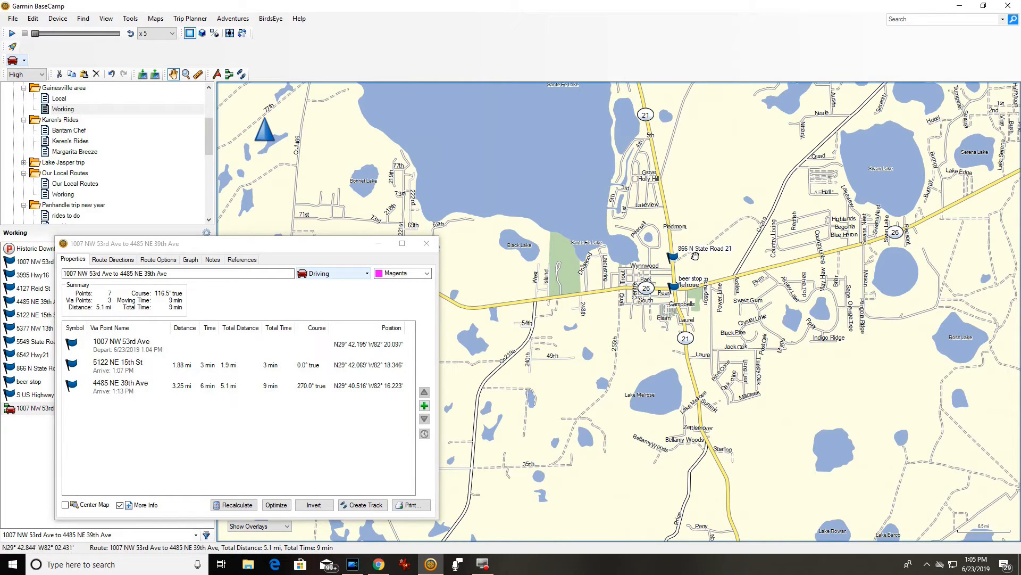
{"action": "left_click", "coordinate": [424, 405]}
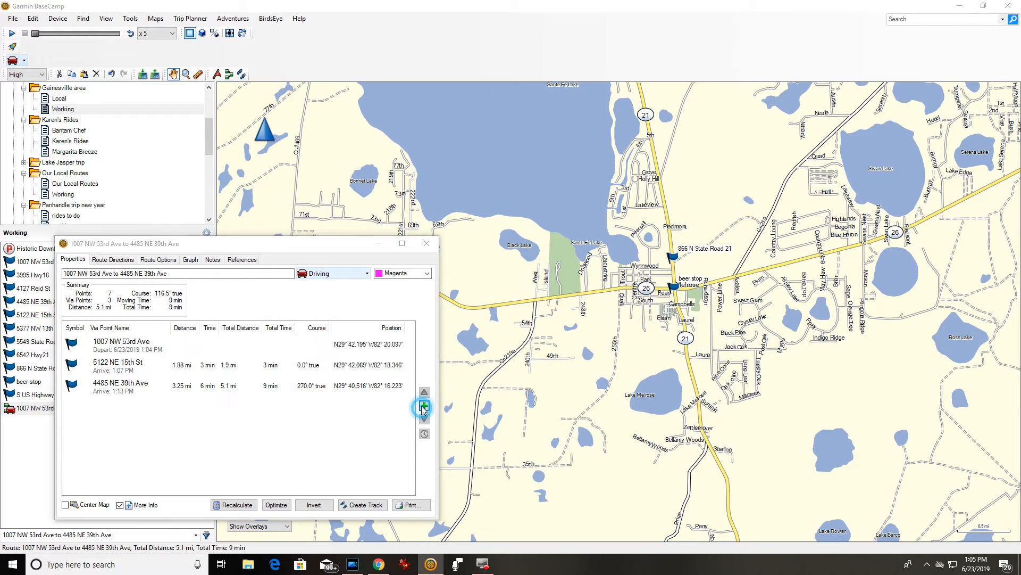
{"action": "double_click", "coordinate": [463, 289]}
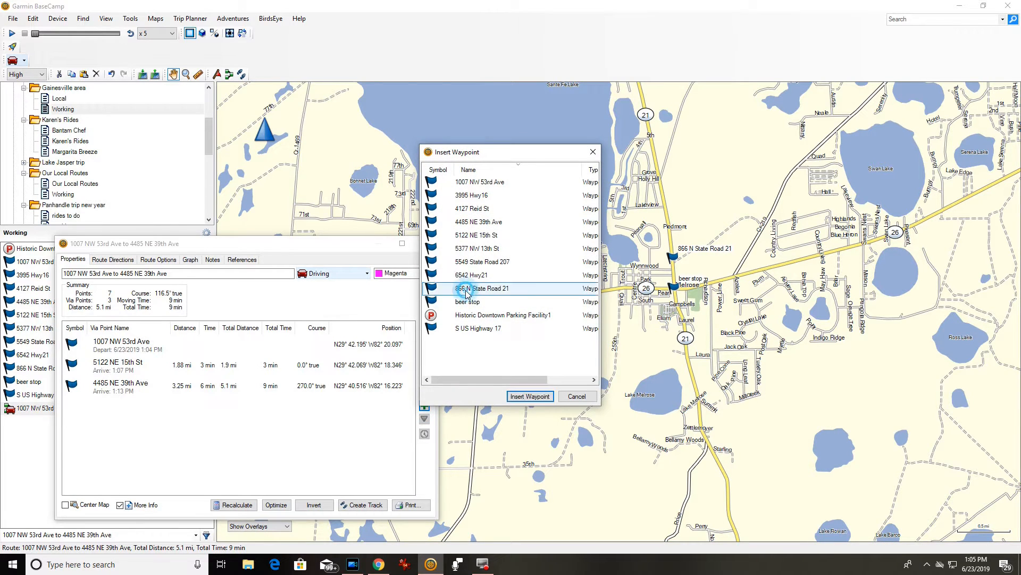
{"action": "left_click", "coordinate": [236, 505]}
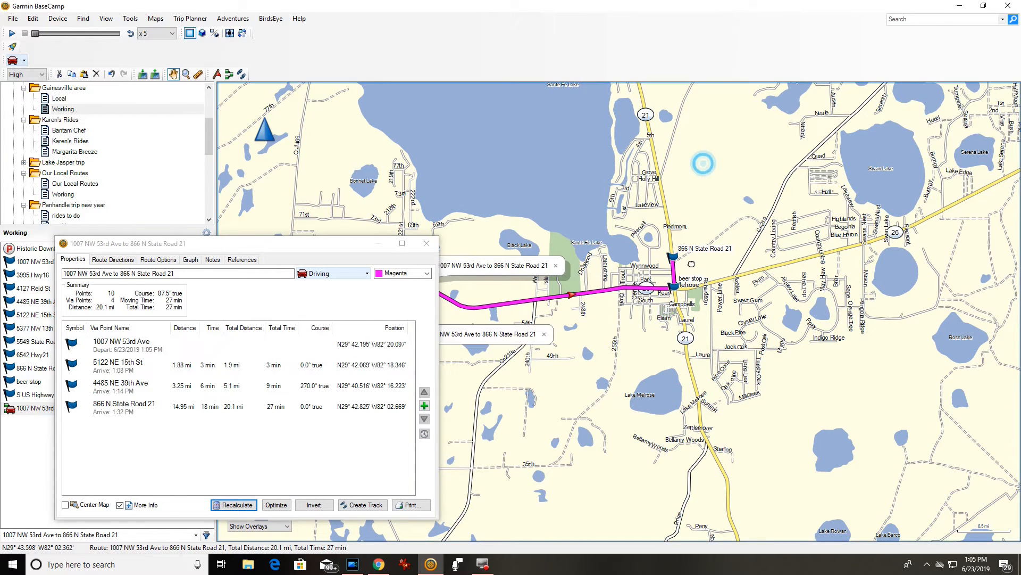
Pan the map past Keystone Heights to view the full route to St Augustine.
{"action": "scroll", "coordinate": [702, 160], "scroll_direction": "down", "scroll_amount": 2}
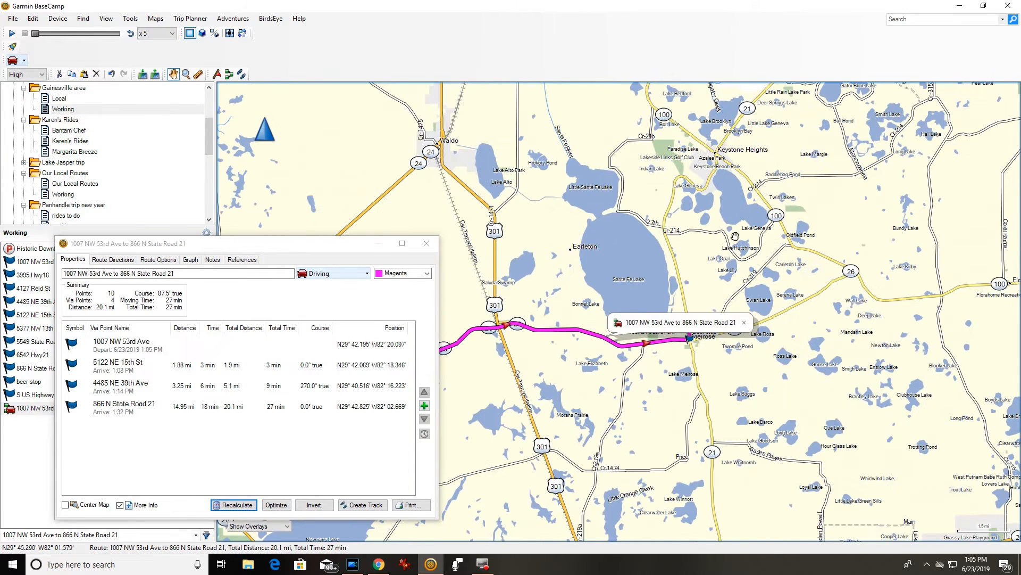
{"action": "left_click_drag", "start_coordinate": [735, 236], "coordinate": [641, 367]}
{"action": "left_click_drag", "start_coordinate": [778, 222], "coordinate": [704, 339]}
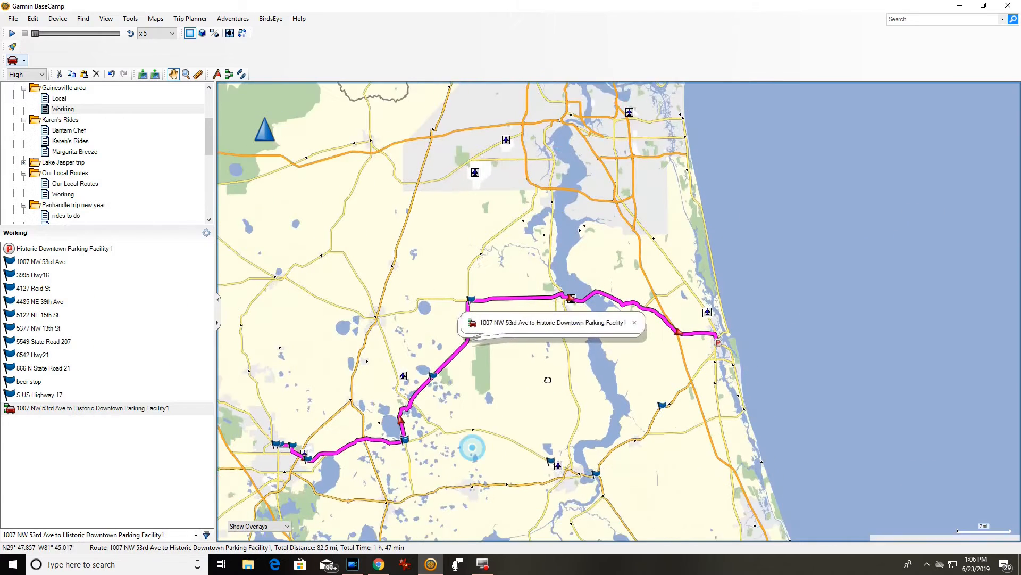
{"action": "left_click_drag", "start_coordinate": [472, 447], "coordinate": [522, 414]}
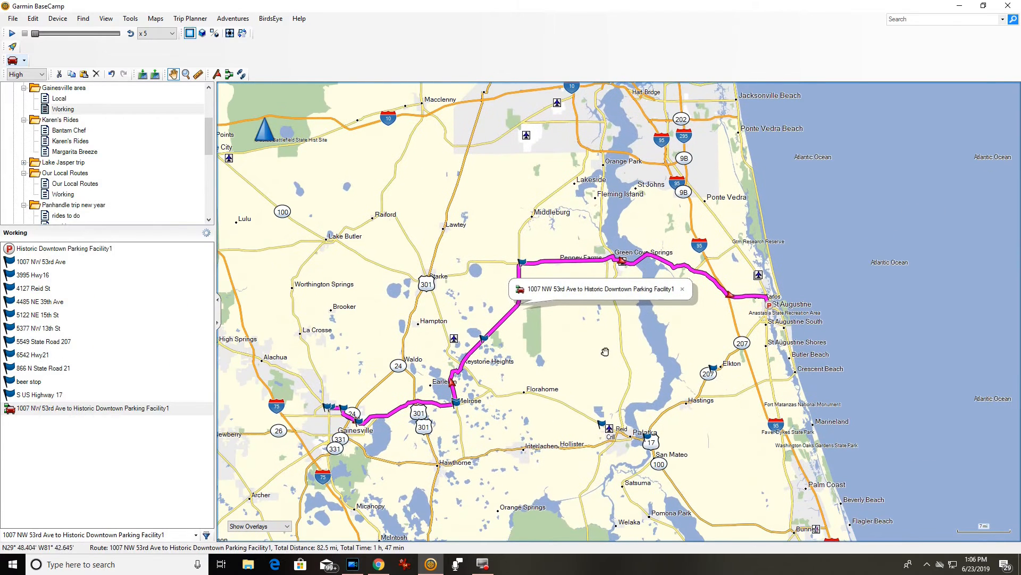
{"action": "left_click", "coordinate": [682, 291]}
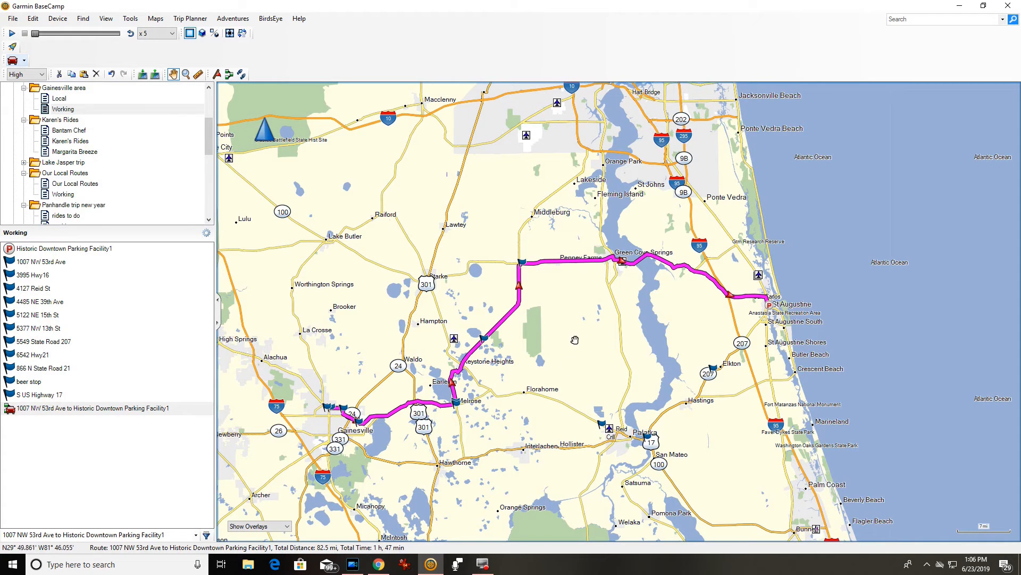
{"action": "scroll", "coordinate": [594, 322], "scroll_direction": "up", "scroll_amount": 4}
{"action": "left_click_drag", "start_coordinate": [630, 249], "coordinate": [604, 468]}
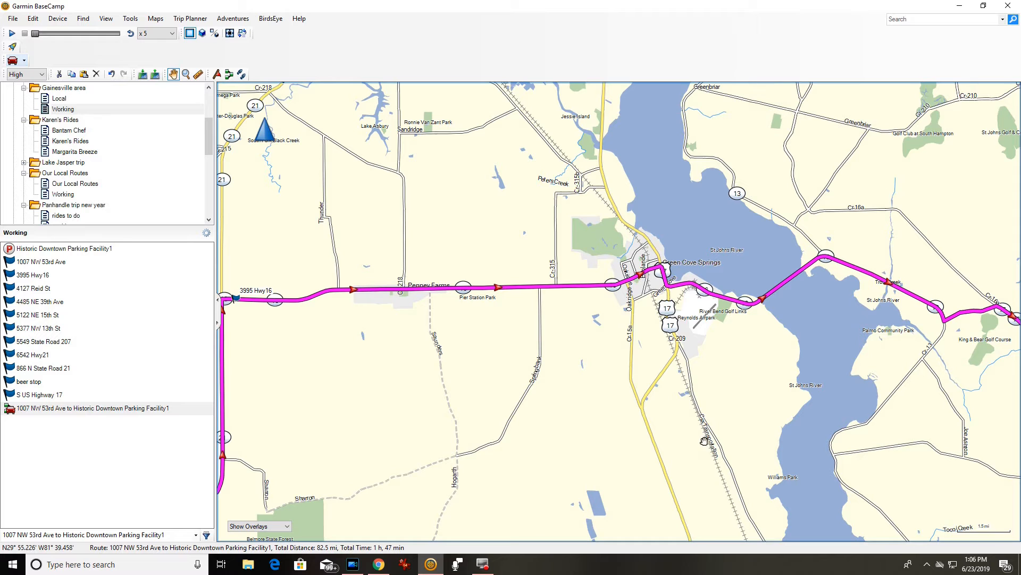
{"action": "scroll", "coordinate": [676, 473], "scroll_direction": "down", "scroll_amount": 2}
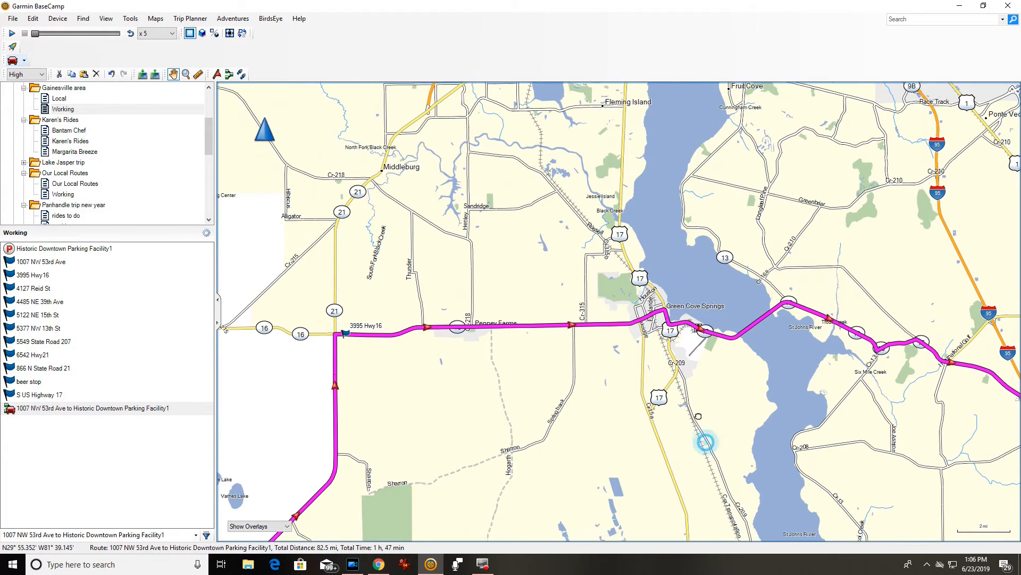
{"action": "left_click_drag", "start_coordinate": [698, 416], "coordinate": [500, 277]}
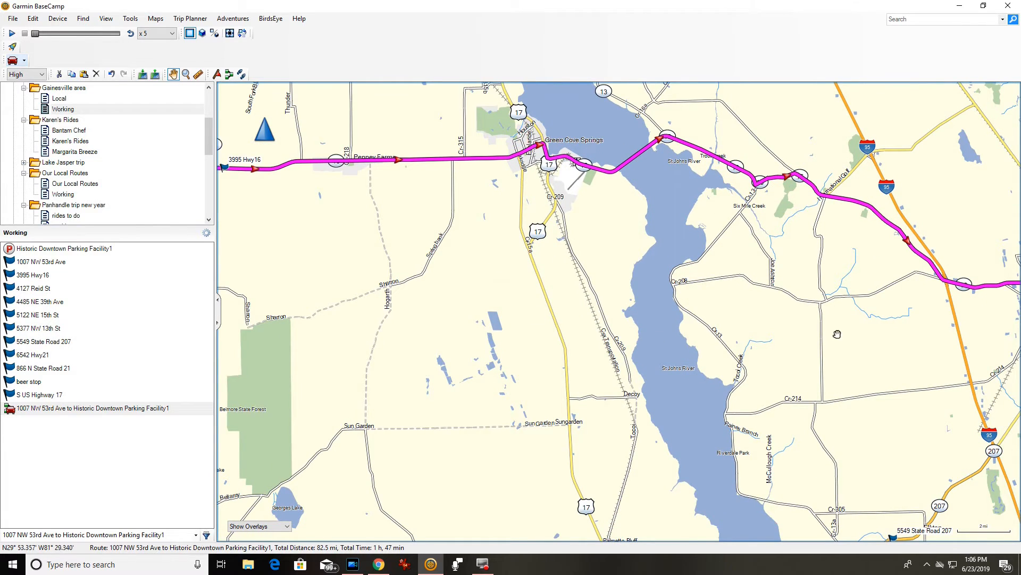
{"action": "left_click_drag", "start_coordinate": [889, 361], "coordinate": [766, 329]}
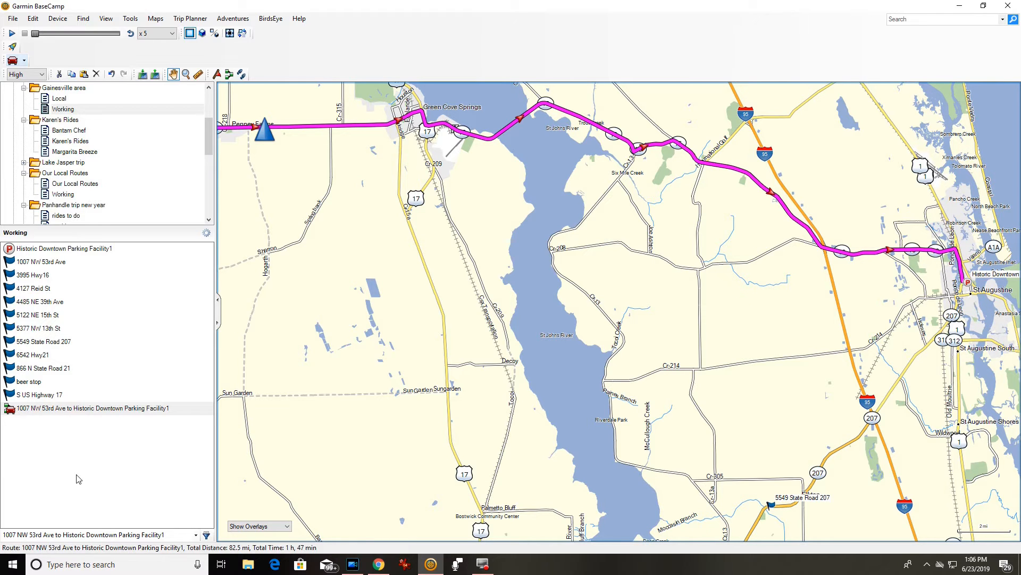
Open the finished route's properties and shift the map to show more of it.
{"action": "double_click", "coordinate": [32, 409]}
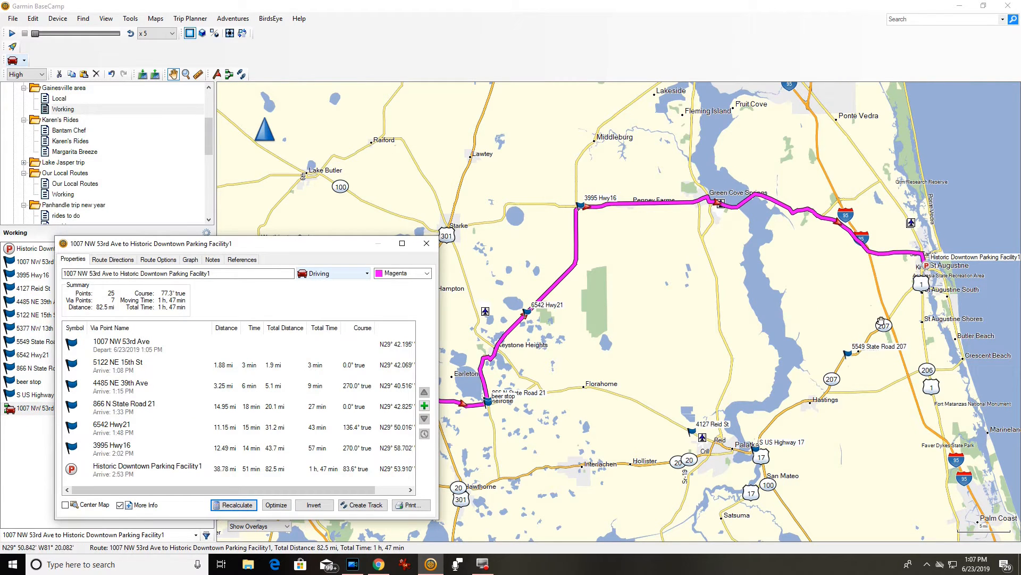
{"action": "scroll", "coordinate": [779, 302], "scroll_direction": "up", "scroll_amount": 3}
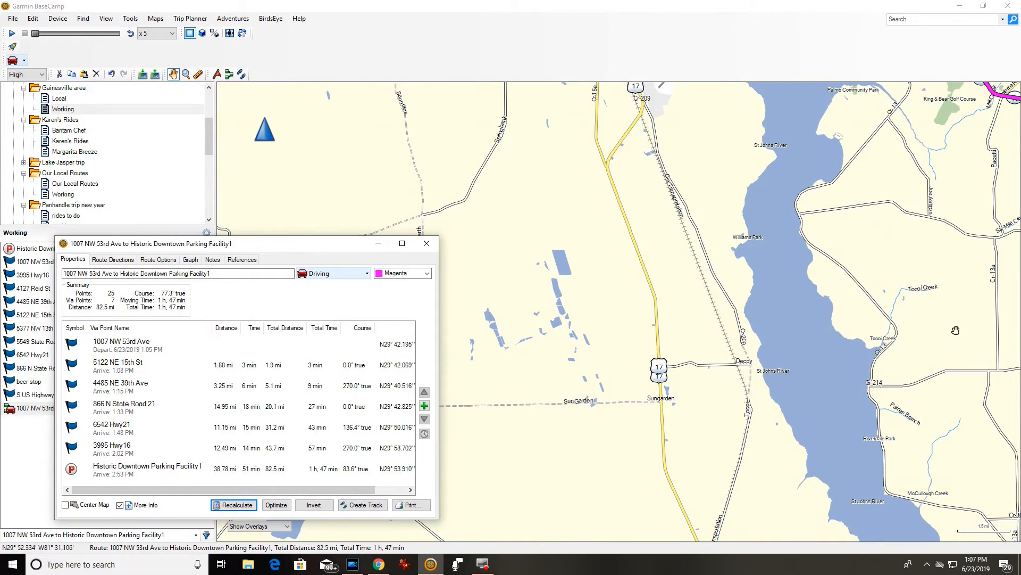
{"action": "scroll", "coordinate": [956, 330], "scroll_direction": "down", "scroll_amount": 3}
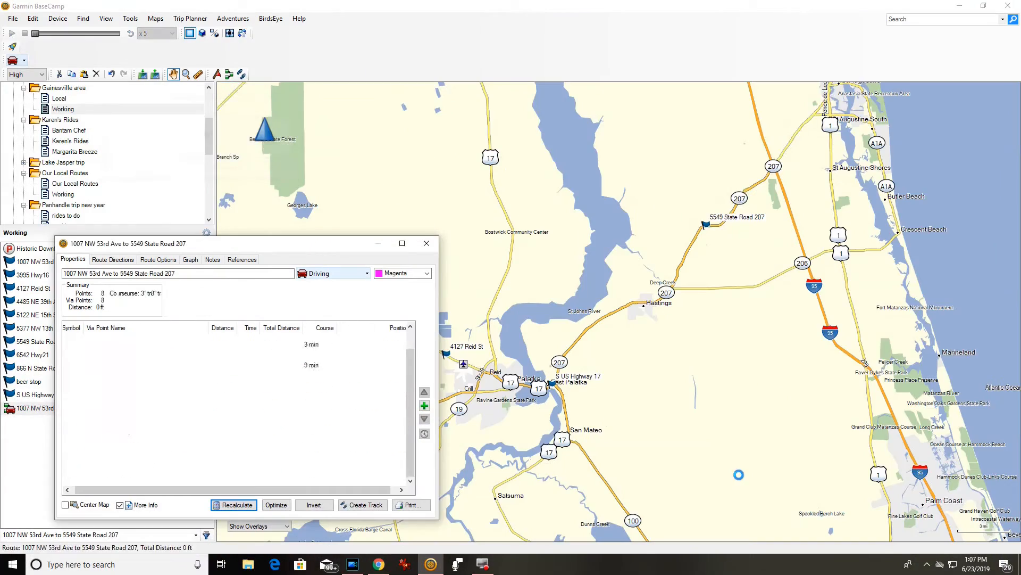
{"action": "left_click_drag", "start_coordinate": [815, 311], "coordinate": [835, 294]}
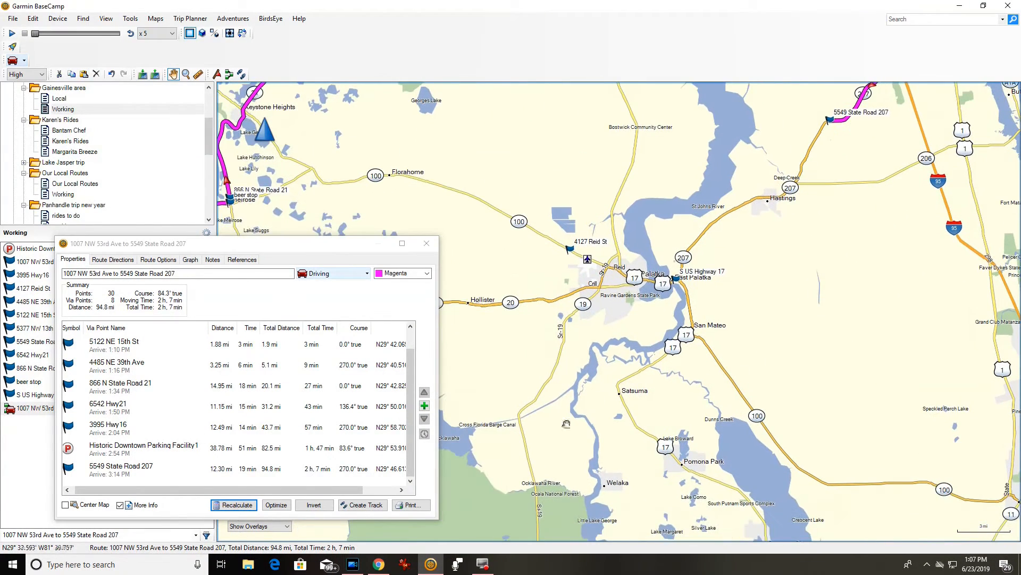
{"action": "left_click", "coordinate": [249, 451]}
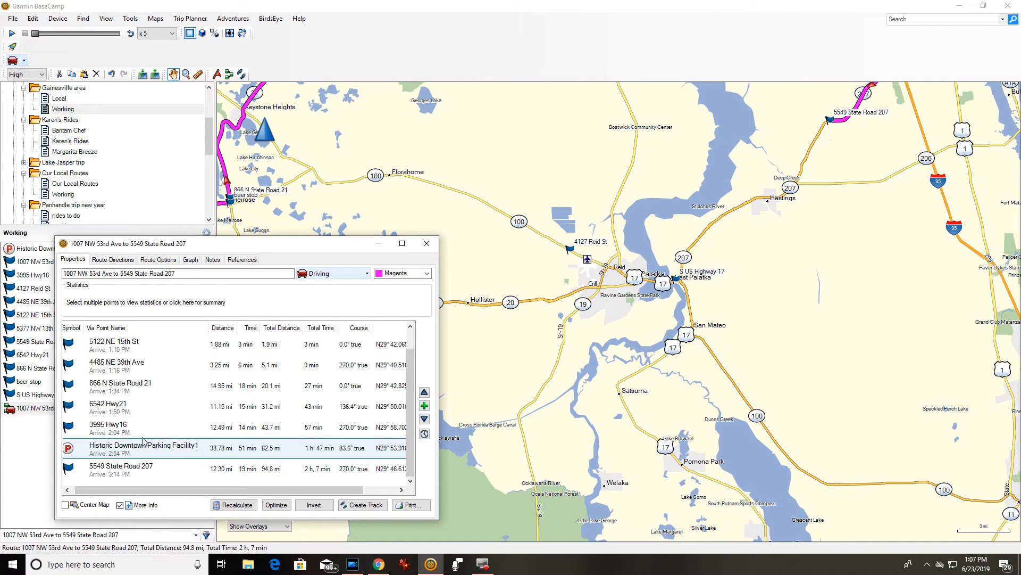
{"action": "left_click", "coordinate": [205, 474]}
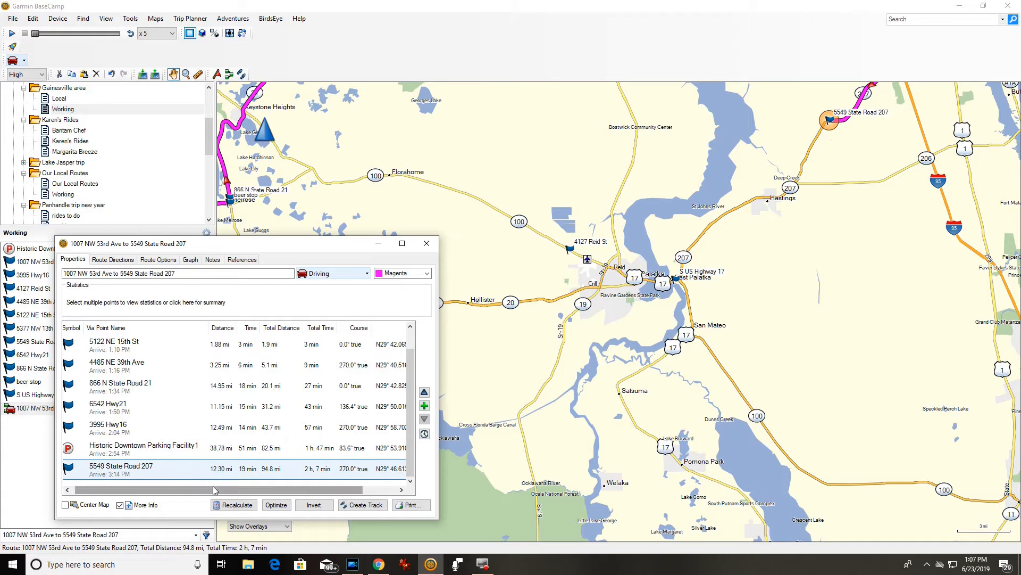
{"action": "left_click", "coordinate": [211, 480]}
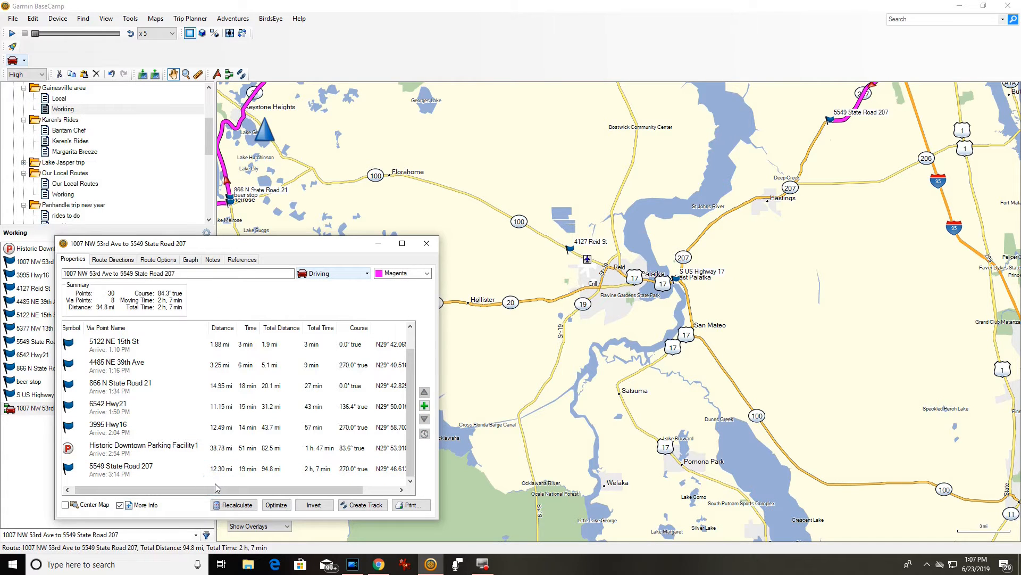
{"action": "left_click", "coordinate": [216, 450]}
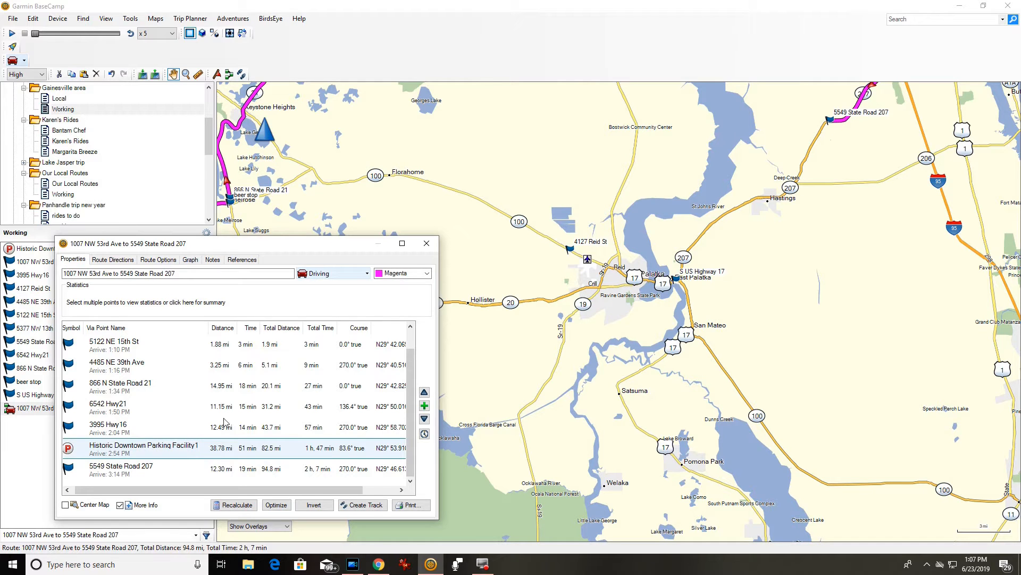
{"action": "left_click", "coordinate": [242, 473]}
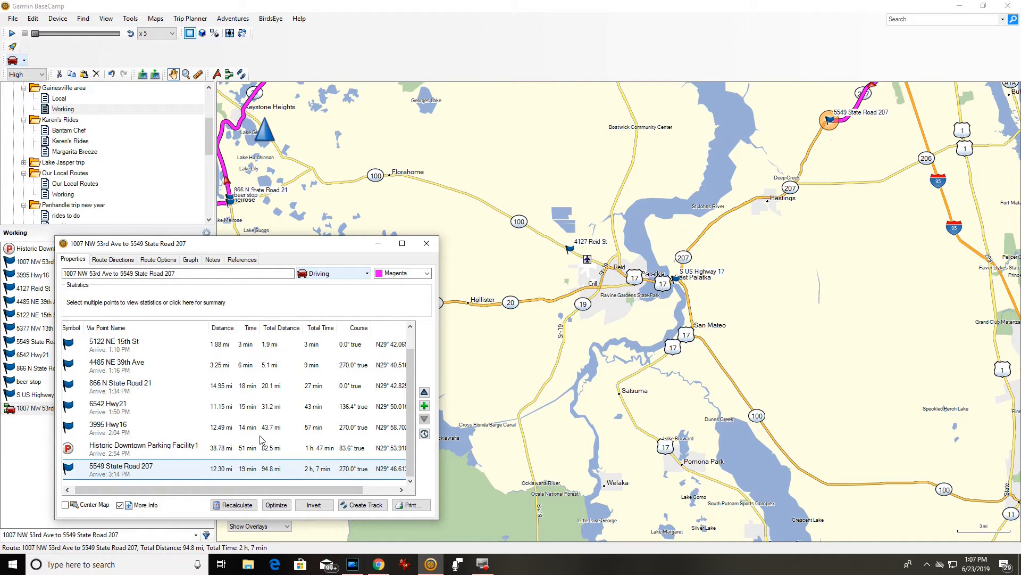
{"action": "left_click", "coordinate": [176, 447]}
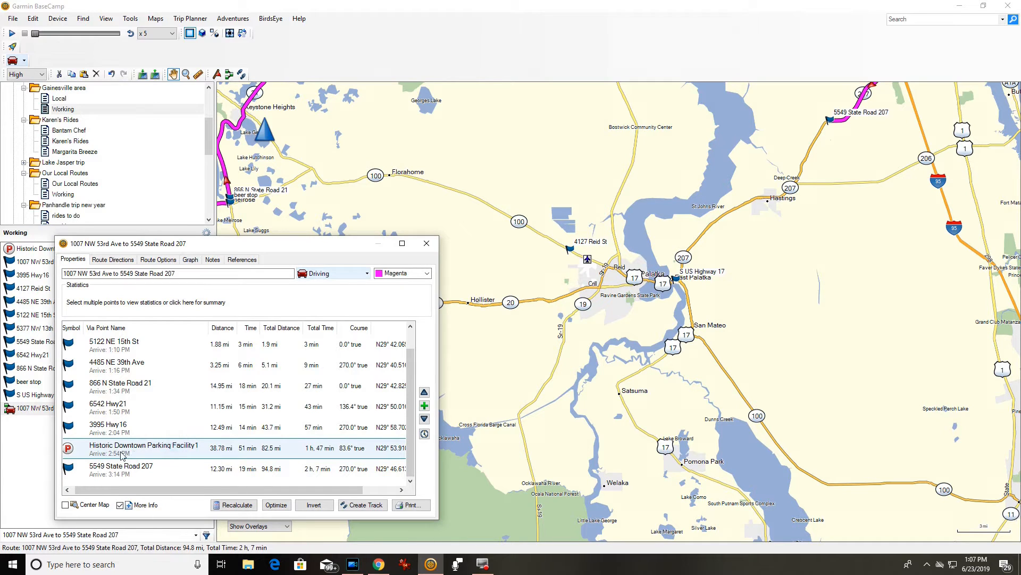
Zoom the map in and bring up the Insert Waypoint list.
{"action": "scroll", "coordinate": [638, 323], "scroll_direction": "up", "scroll_amount": 1}
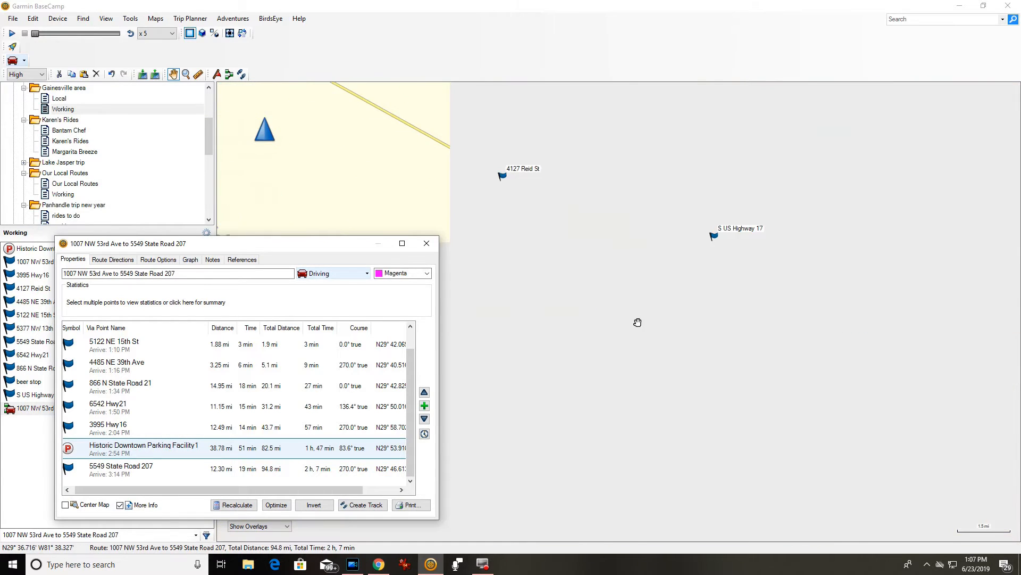
{"action": "scroll", "coordinate": [638, 323], "scroll_direction": "up", "scroll_amount": 1}
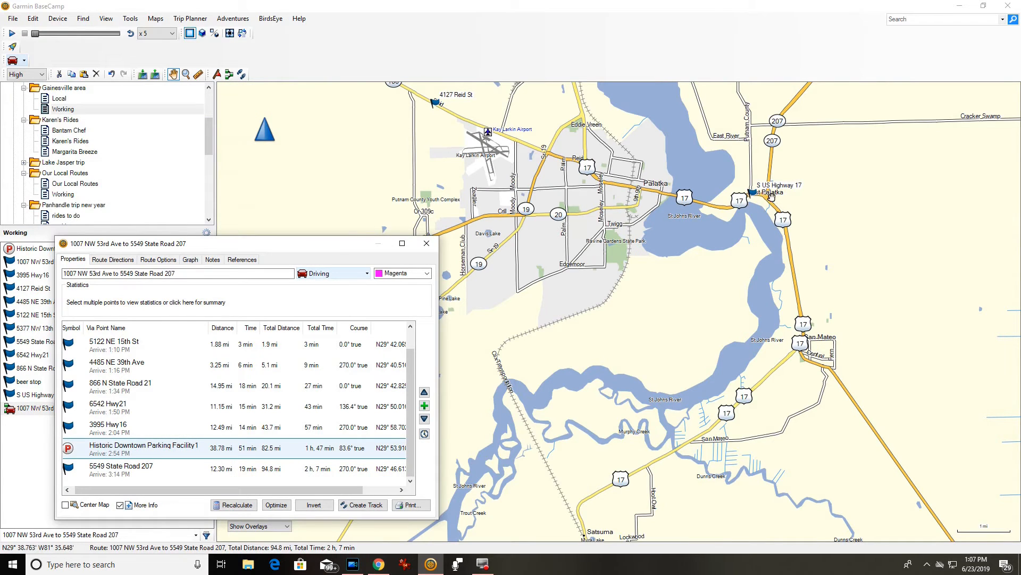
{"action": "left_click", "coordinate": [425, 406]}
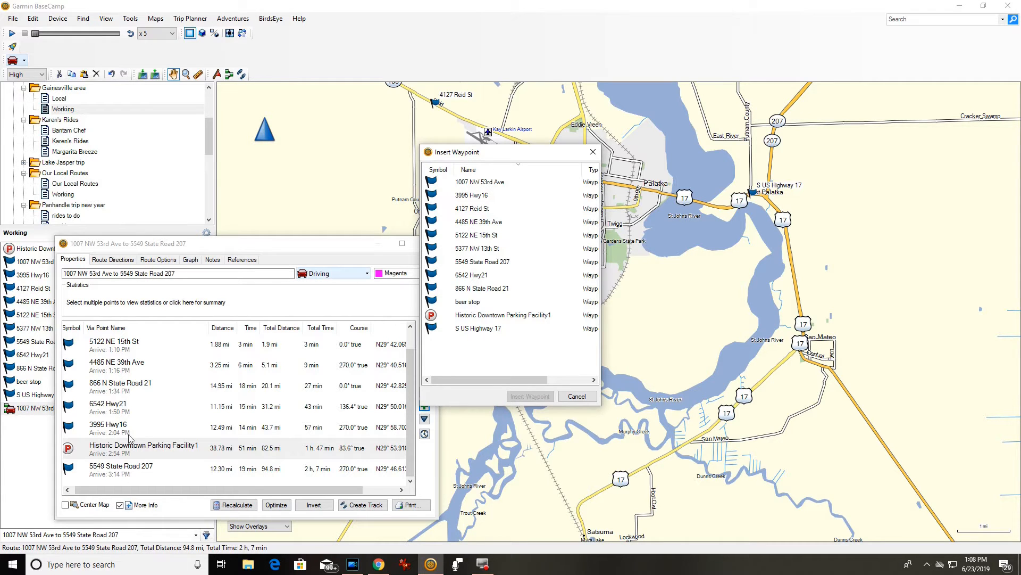
Insert S US Highway 17 into the route, recalculate, and pan toward St Augustine.
{"action": "left_click", "coordinate": [127, 457]}
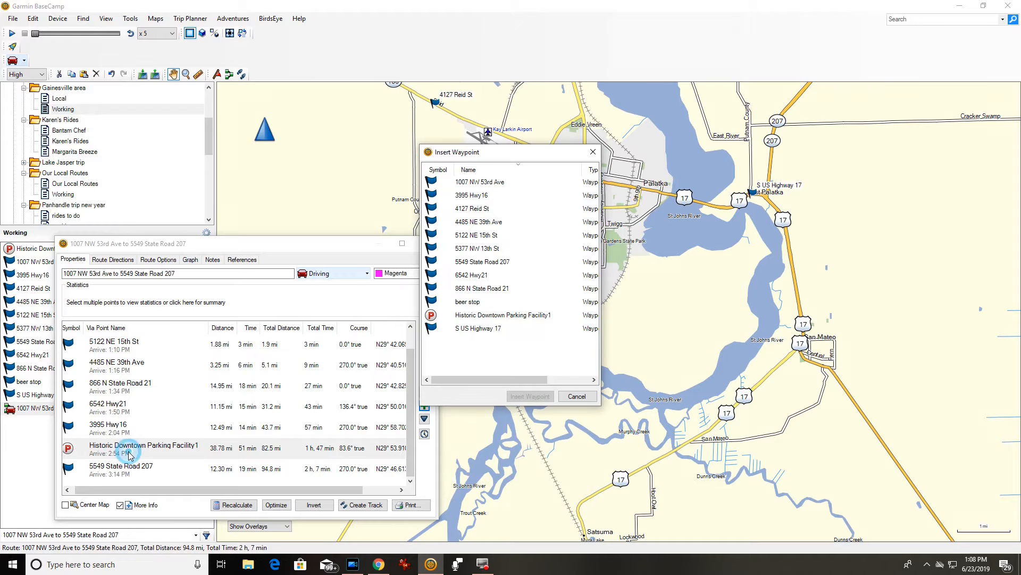
{"action": "double_click", "coordinate": [485, 330]}
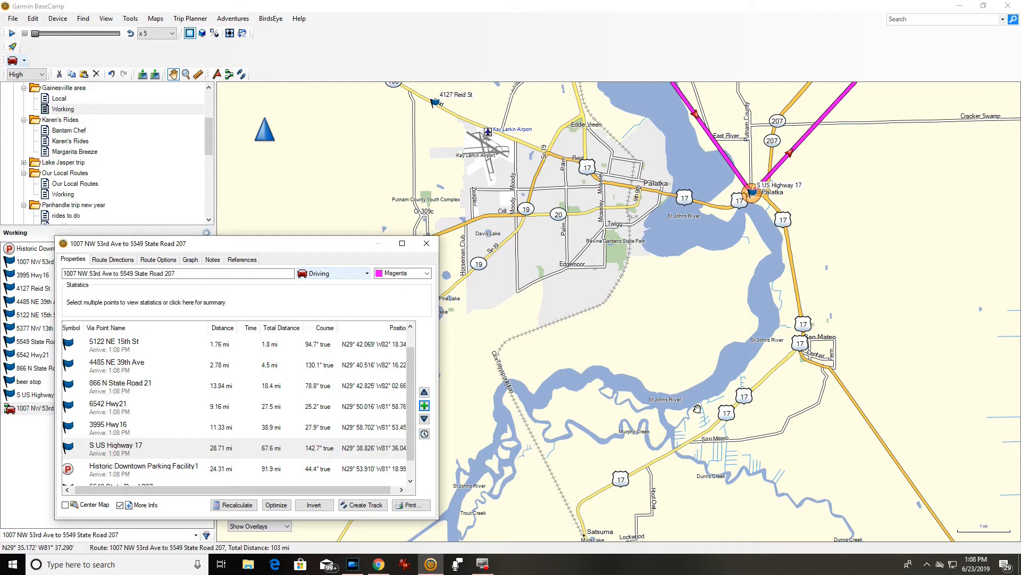
{"action": "left_click", "coordinate": [237, 504]}
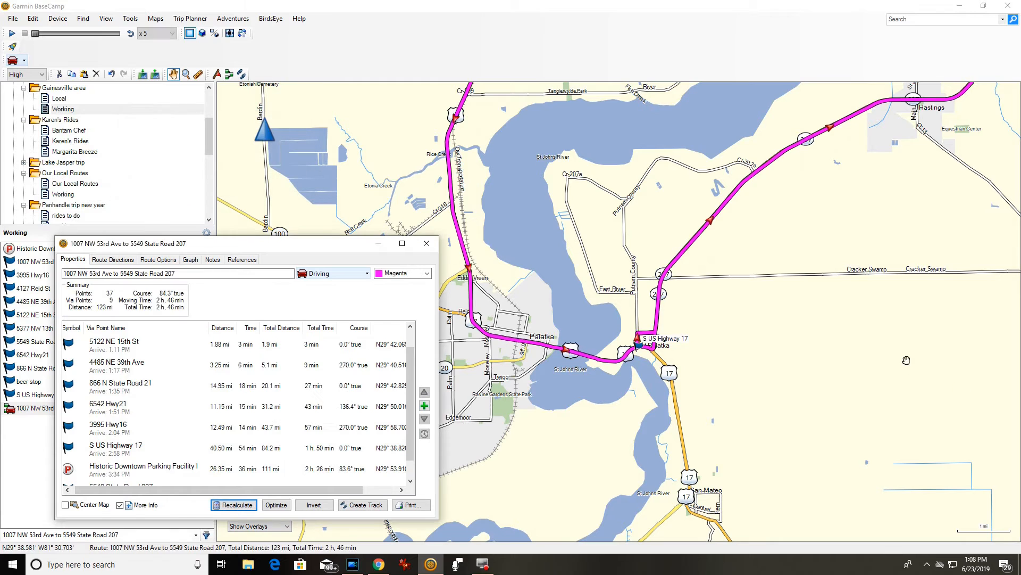
{"action": "scroll", "coordinate": [911, 329], "scroll_direction": "down", "scroll_amount": 2}
{"action": "left_click_drag", "start_coordinate": [938, 319], "coordinate": [723, 361]}
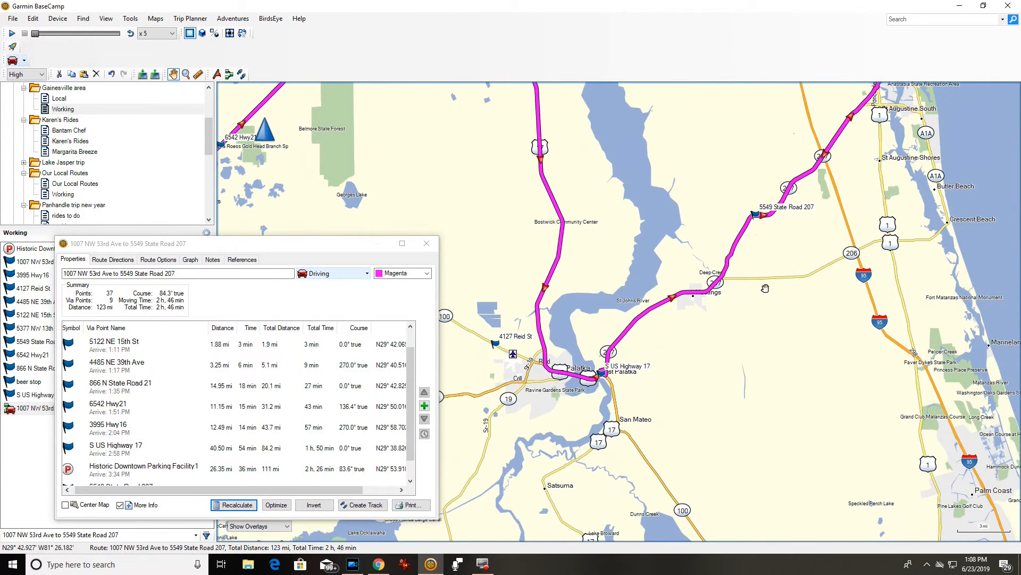
{"action": "left_click_drag", "start_coordinate": [854, 186], "coordinate": [802, 248]}
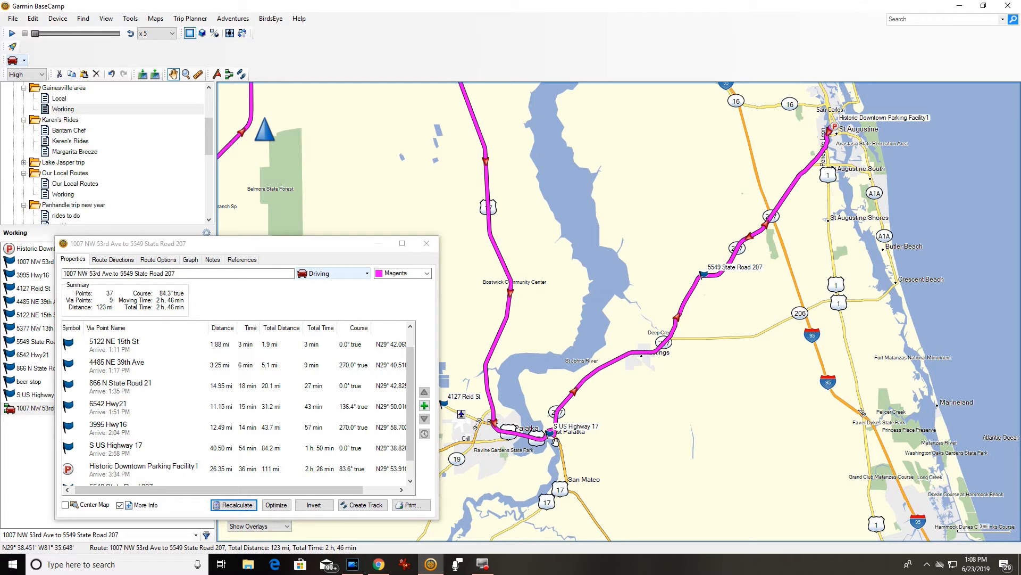
{"action": "left_click_drag", "start_coordinate": [759, 165], "coordinate": [769, 328]}
{"action": "left_click_drag", "start_coordinate": [675, 341], "coordinate": [692, 229]}
{"action": "scroll", "coordinate": [176, 437], "scroll_direction": "down", "scroll_amount": 1}
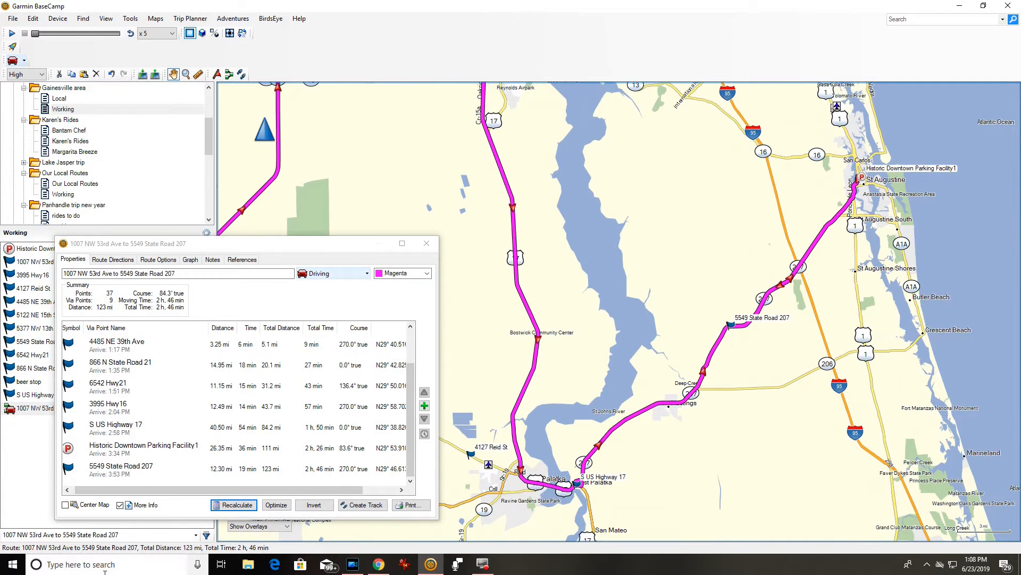
Move S US Highway 17 to the end of the stop order and recalculate.
{"action": "left_click", "coordinate": [110, 424]}
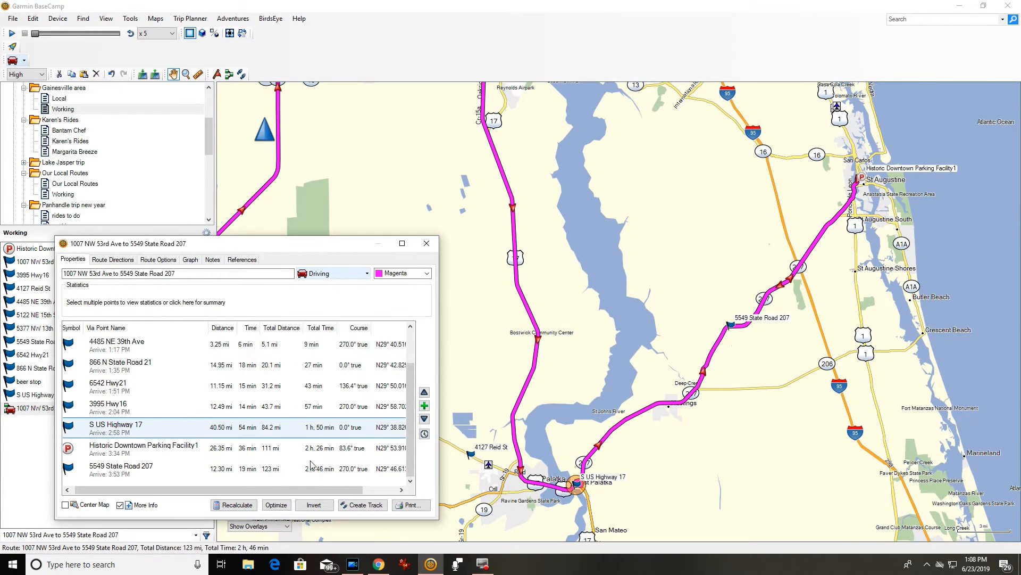
{"action": "left_click", "coordinate": [428, 420]}
{"action": "left_click", "coordinate": [428, 420]}
{"action": "left_click", "coordinate": [237, 504]}
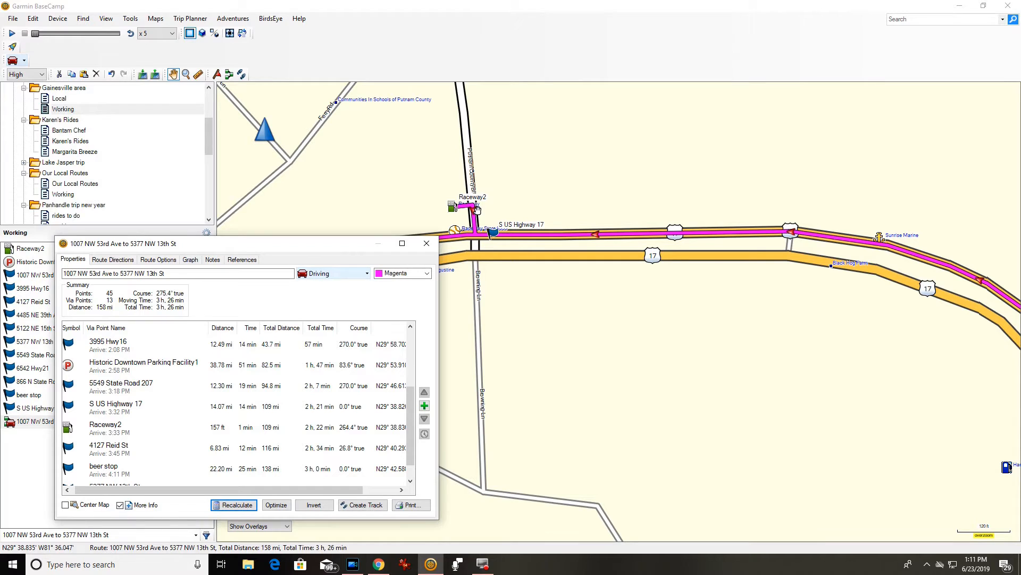
{"action": "left_click_drag", "start_coordinate": [347, 250], "coordinate": [372, 140]}
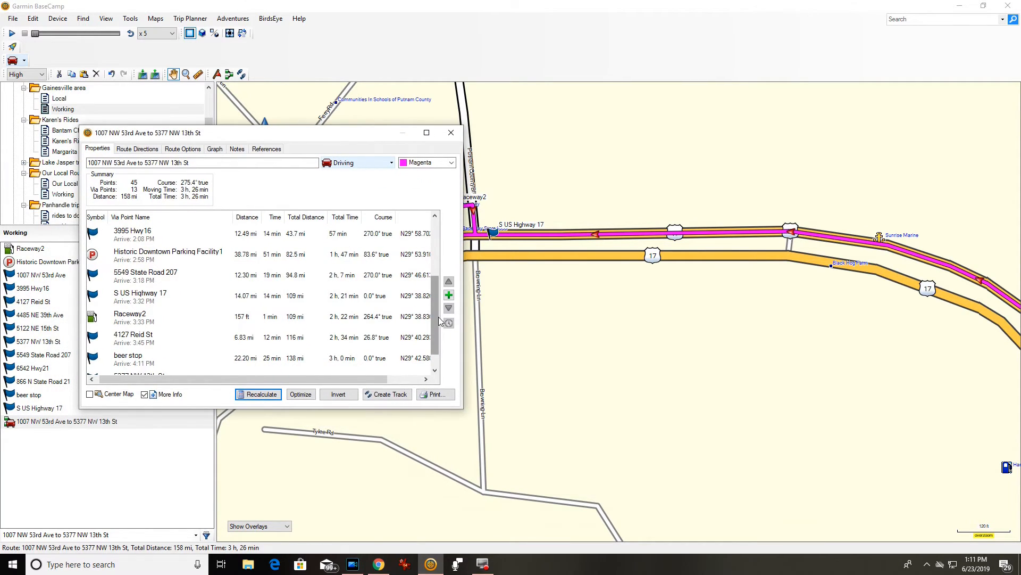
{"action": "left_click_drag", "start_coordinate": [435, 319], "coordinate": [432, 239]}
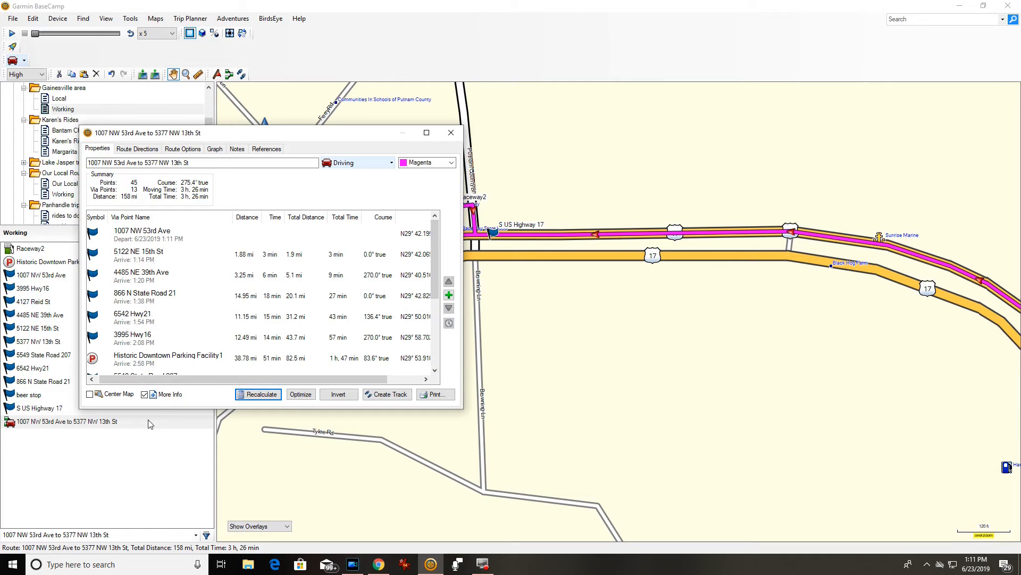
{"action": "left_click", "coordinate": [130, 241]}
{"action": "double_click", "coordinate": [131, 241]}
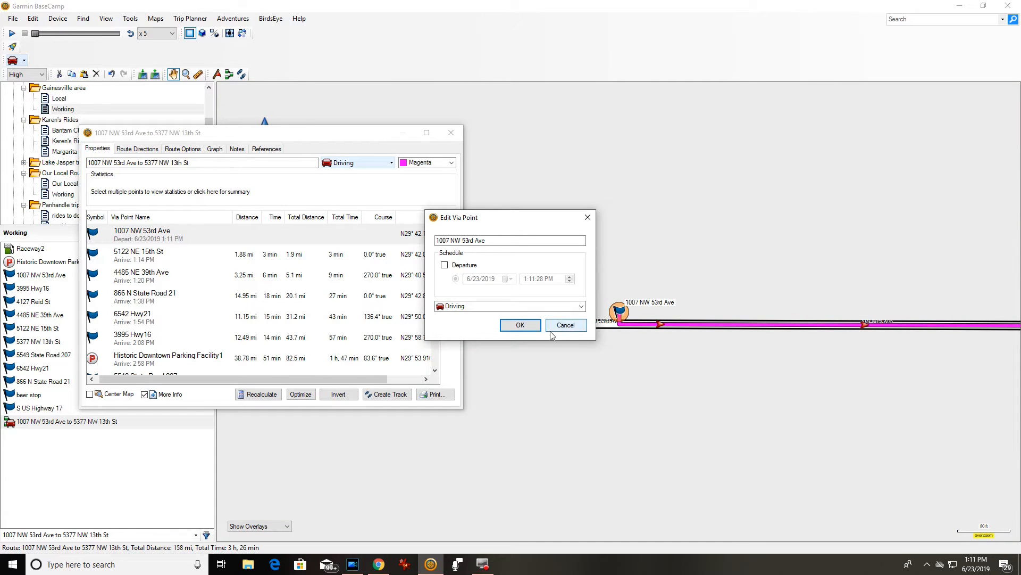
{"action": "left_click", "coordinate": [444, 266]}
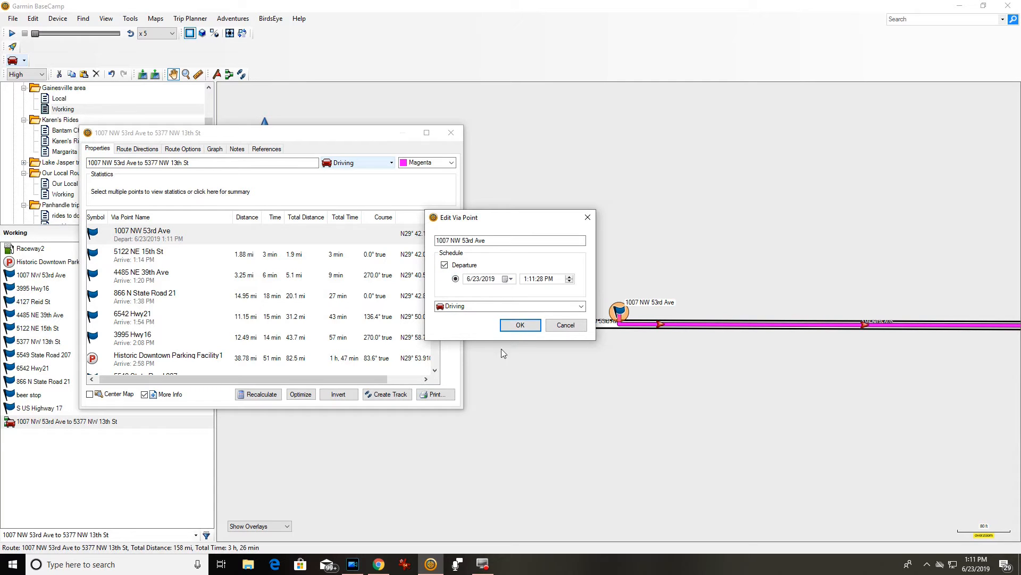
{"action": "left_click", "coordinate": [528, 279]}
{"action": "type", "text": "10"}
{"action": "key", "text": "Right"}
{"action": "type", "text": "00"}
{"action": "key", "text": "Right"}
{"action": "key", "text": "Right"}
{"action": "left_click", "coordinate": [515, 325]}
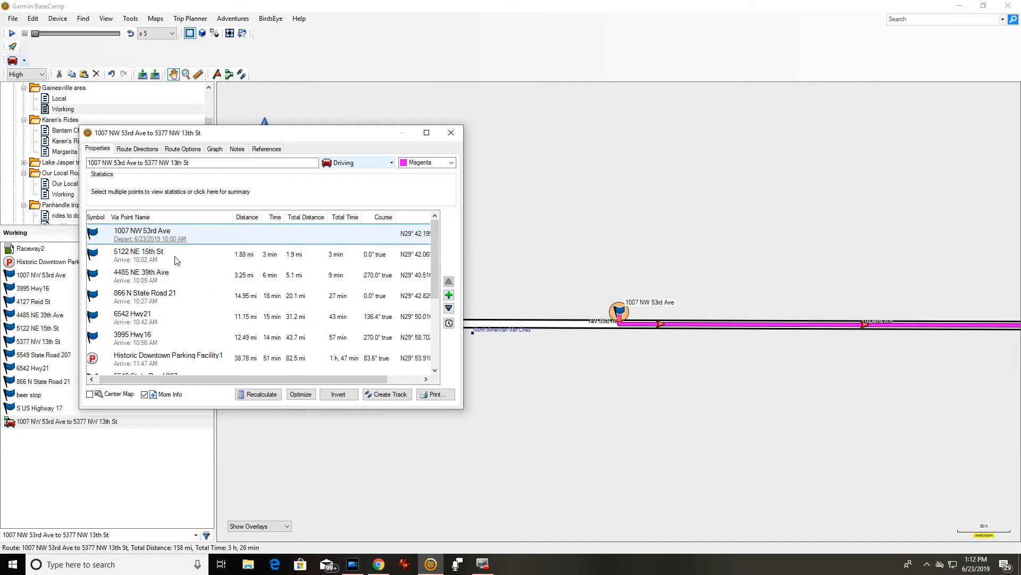
Scroll through the updated arrival times and select the Historic Downtown Parking Facility1 stop.
{"action": "scroll", "coordinate": [178, 267], "scroll_direction": "down", "scroll_amount": 2}
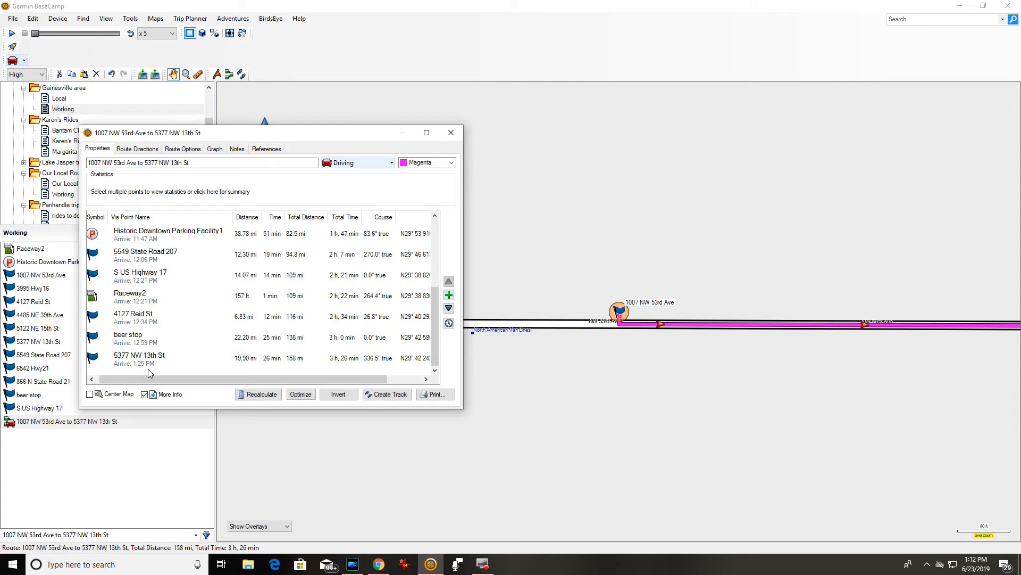
{"action": "scroll", "coordinate": [205, 303], "scroll_direction": "up", "scroll_amount": 2}
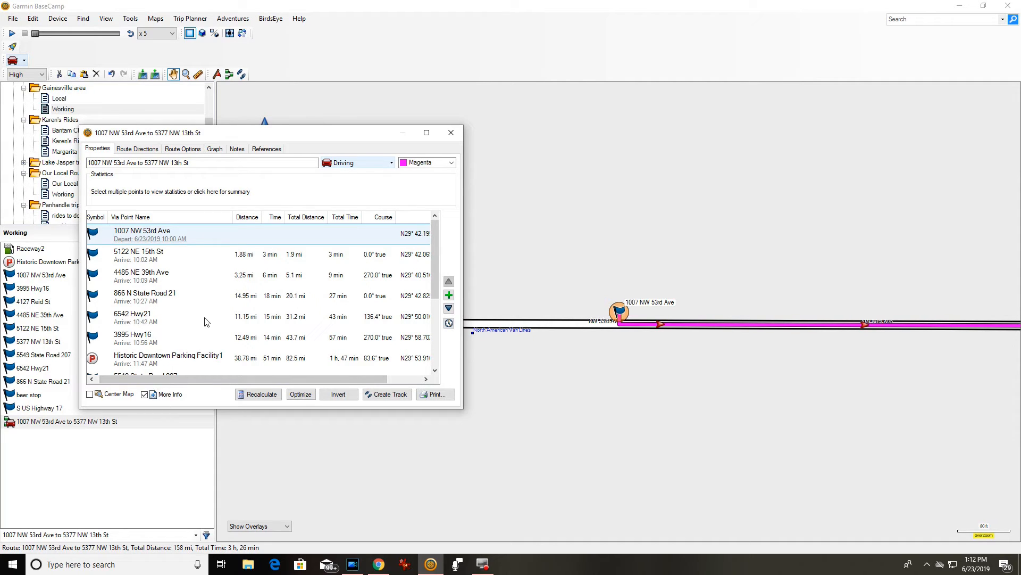
{"action": "scroll", "coordinate": [202, 324], "scroll_direction": "down", "scroll_amount": 1}
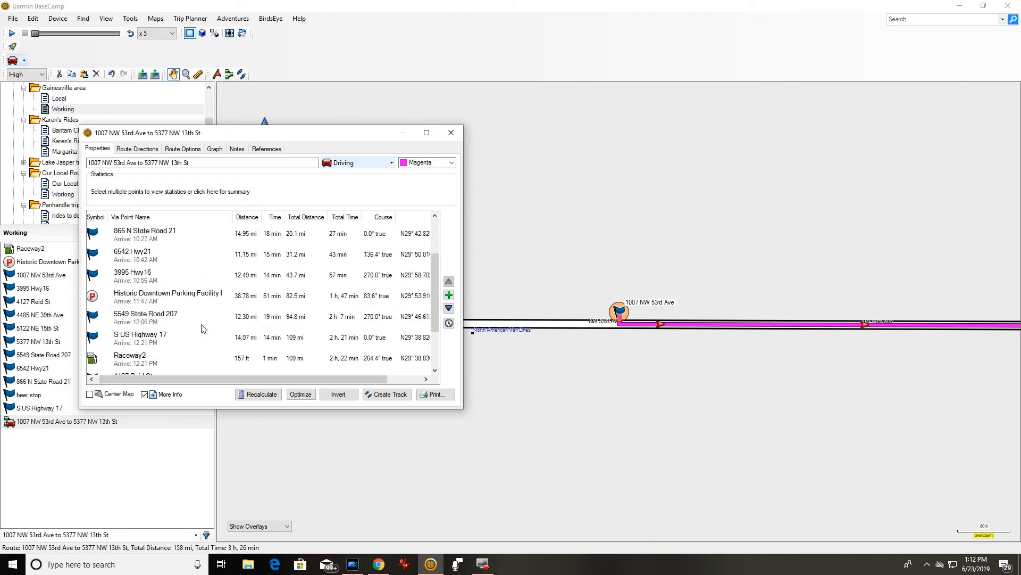
{"action": "left_click", "coordinate": [175, 297]}
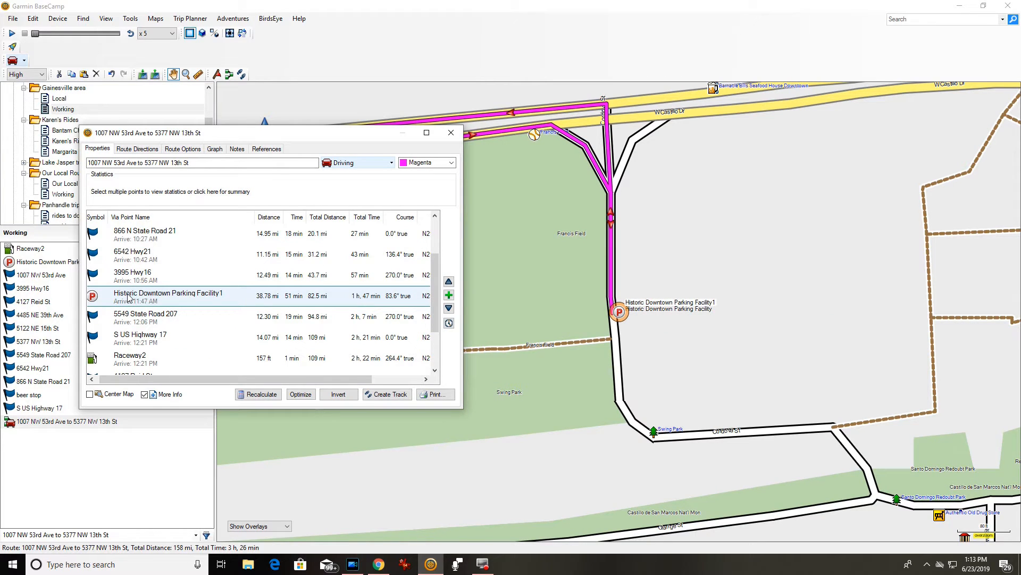
Give Historic Downtown Parking Facility1 a 3-hour layover, then scroll to the later stops.
{"action": "double_click", "coordinate": [153, 301]}
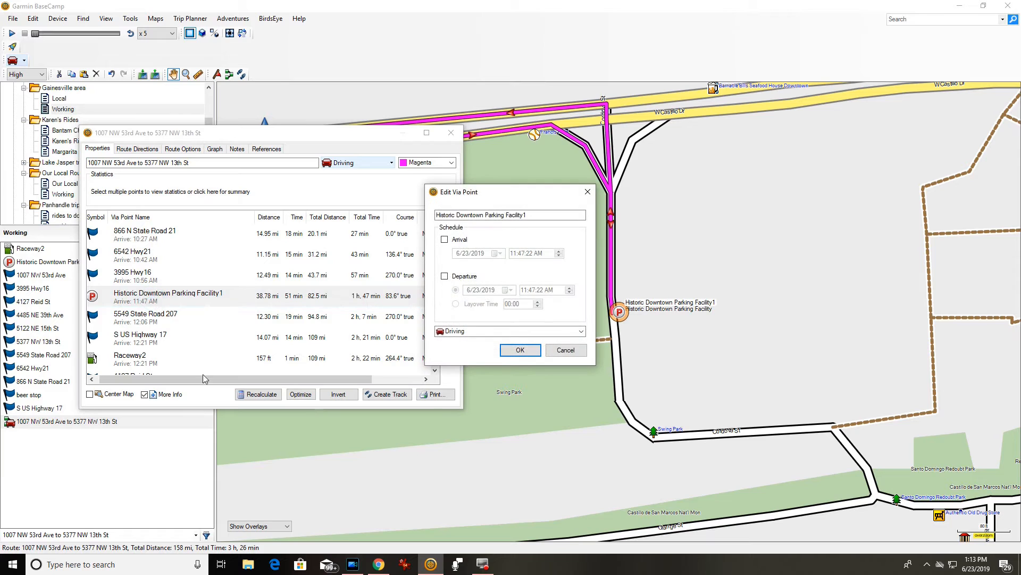
{"action": "left_click", "coordinate": [445, 277]}
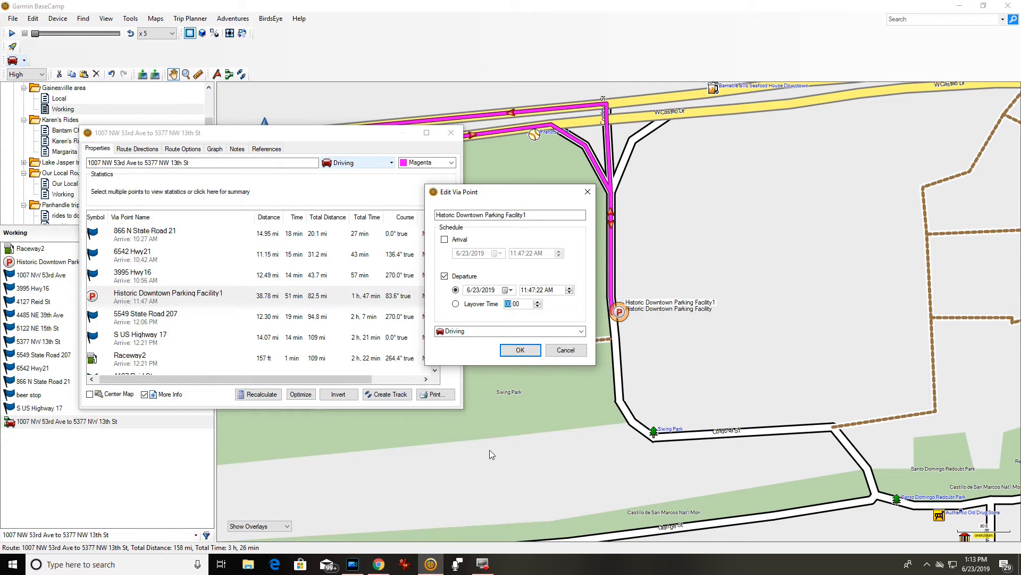
{"action": "type", "text": "3"}
{"action": "left_click", "coordinate": [514, 351]}
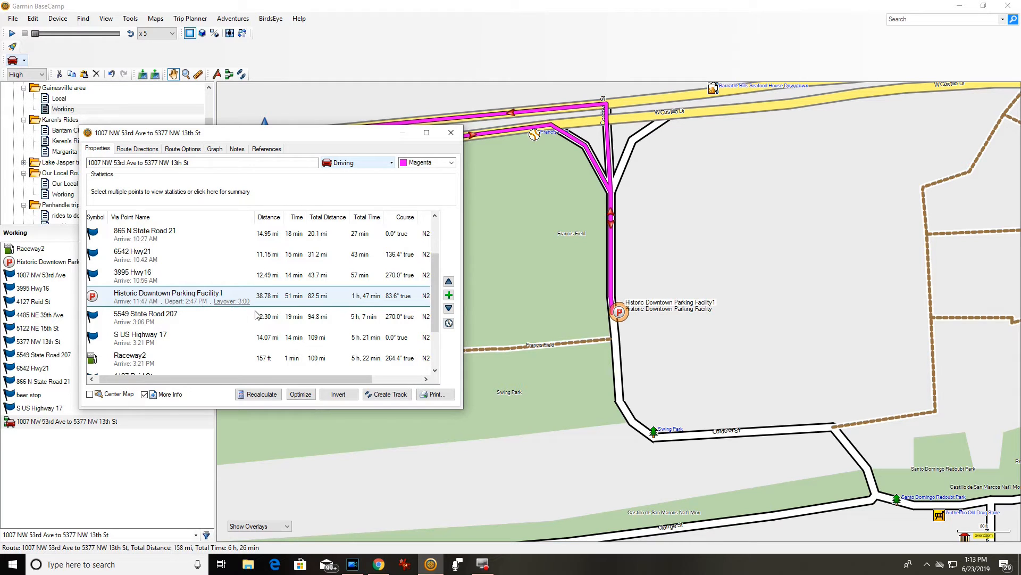
{"action": "scroll", "coordinate": [248, 319], "scroll_direction": "down", "scroll_amount": 1}
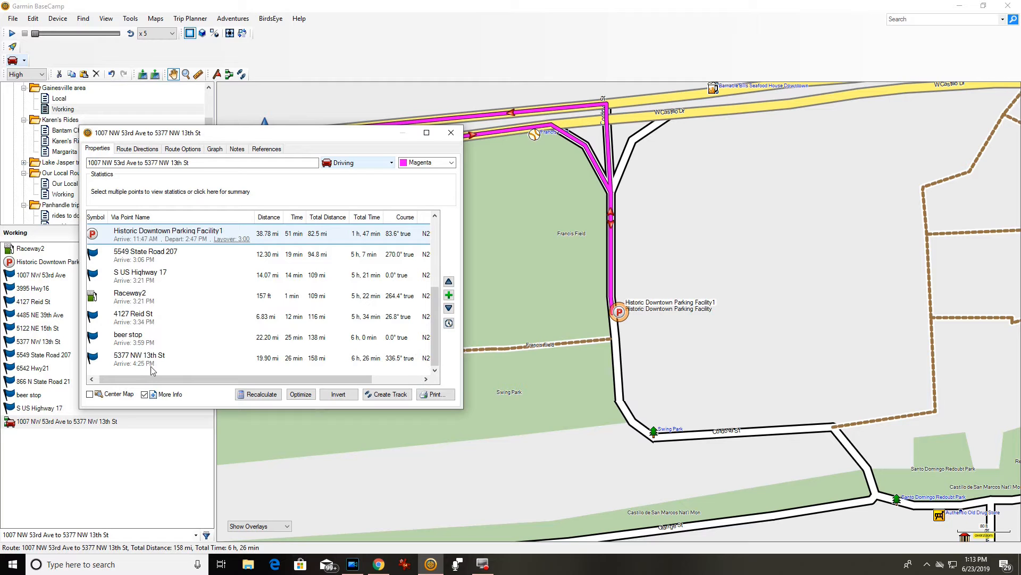
Set a 00:20 layover on Raceway2 so it departs at 3:41 PM.
{"action": "double_click", "coordinate": [149, 303]}
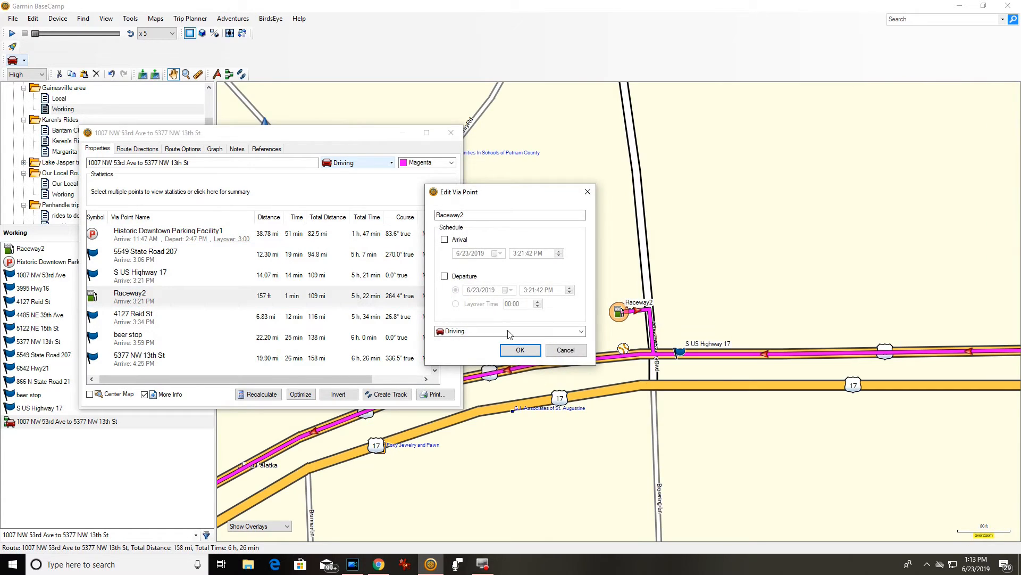
{"action": "left_click", "coordinate": [445, 276]}
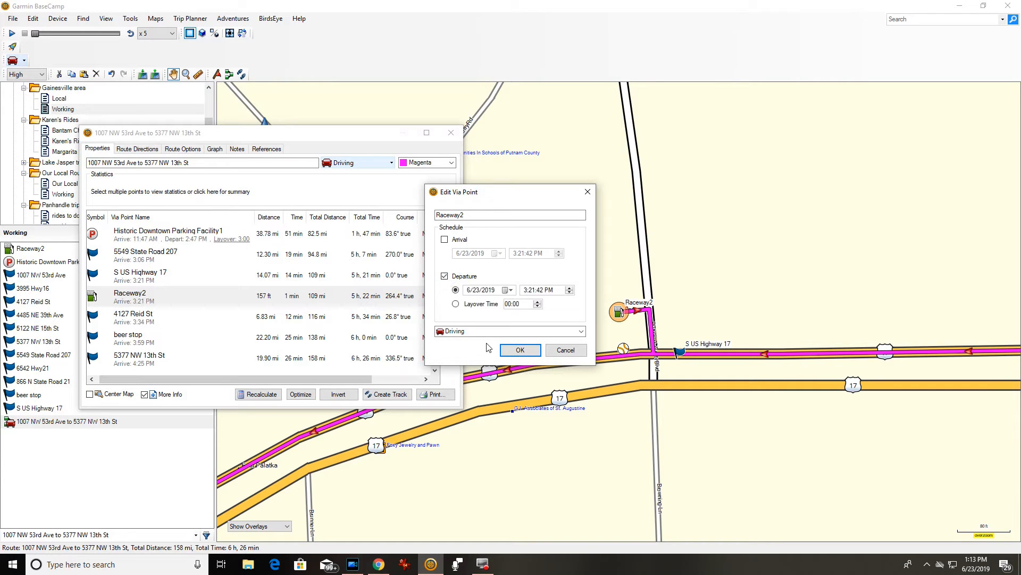
{"action": "left_click", "coordinate": [516, 304]}
{"action": "left_click", "coordinate": [520, 349]}
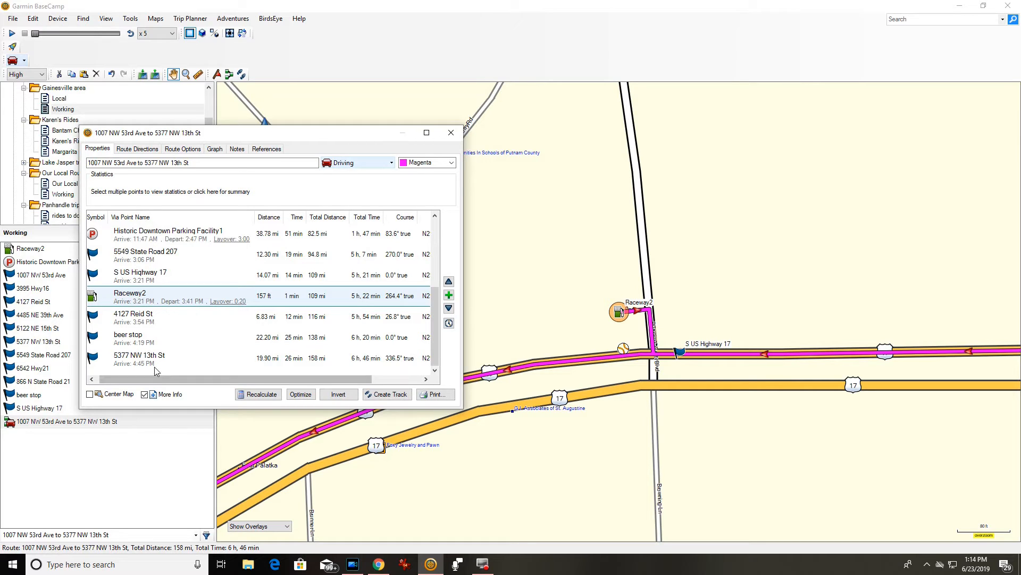
Set a 00:20 layover on the beer stop so it departs at 4:39 PM.
{"action": "double_click", "coordinate": [136, 341]}
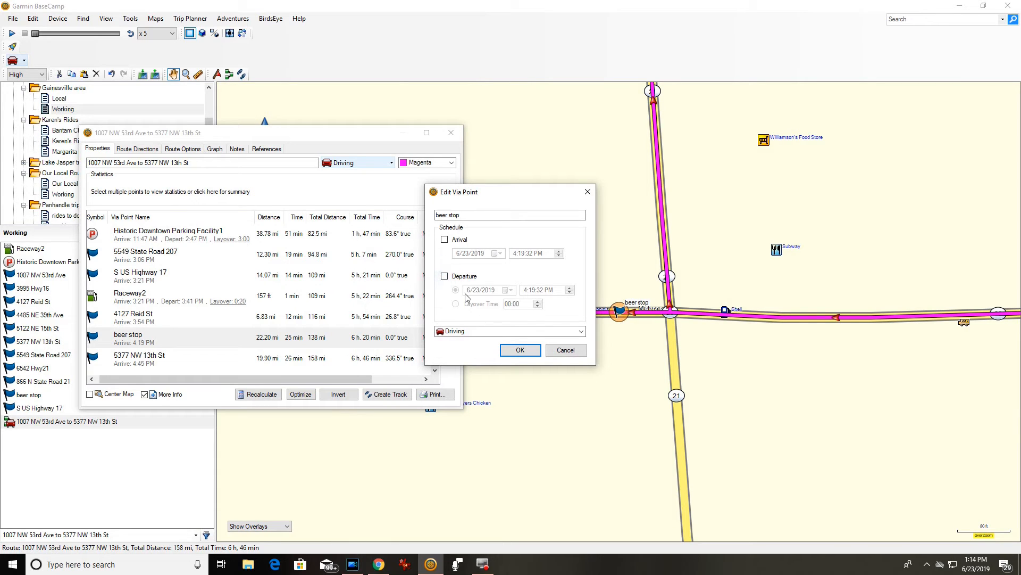
{"action": "left_click", "coordinate": [445, 277]}
{"action": "left_click", "coordinate": [517, 305]}
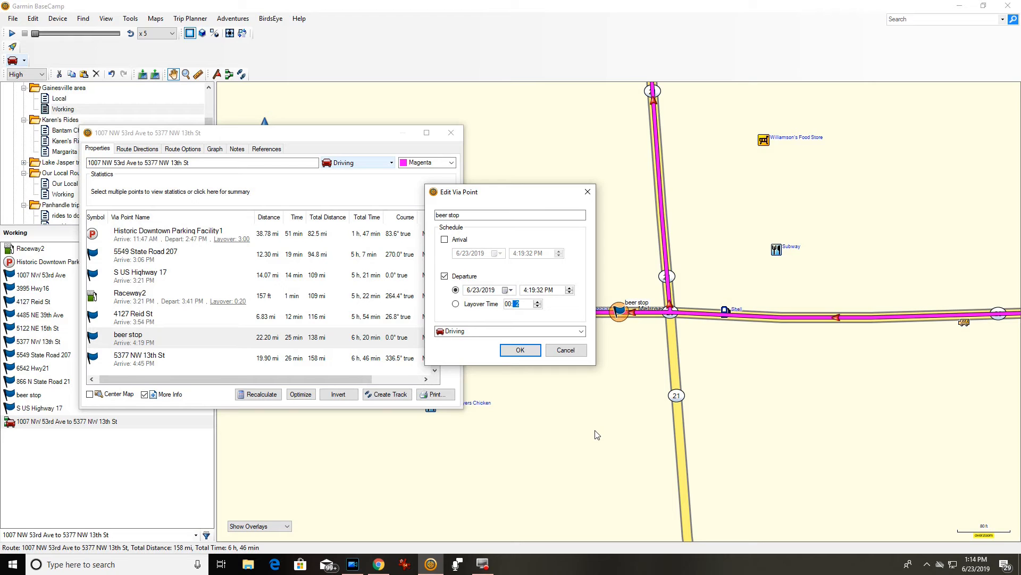
{"action": "left_click", "coordinate": [531, 352]}
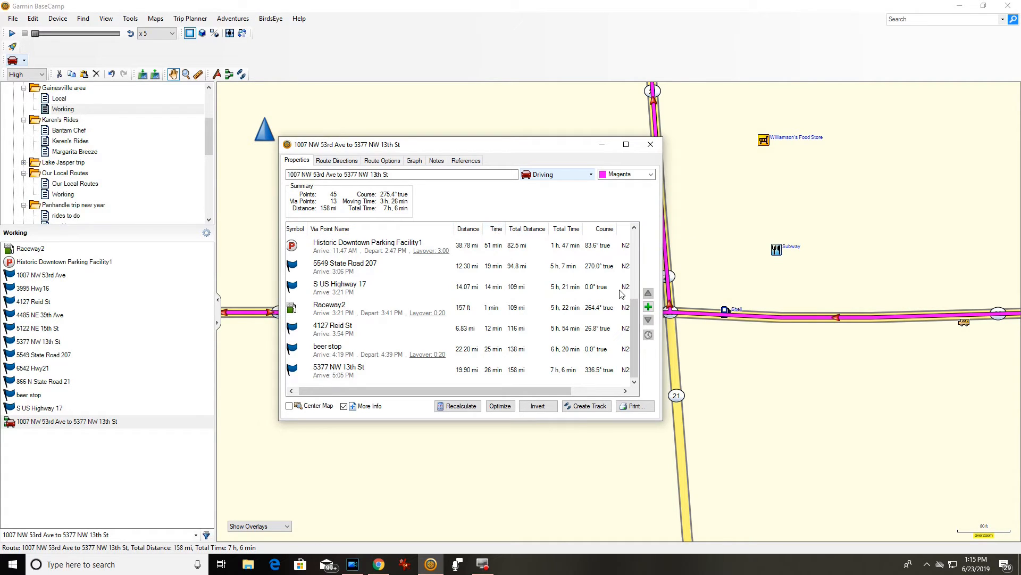
Close the route properties and zoom out to show the full 158-mi loop.
{"action": "left_click", "coordinate": [658, 143]}
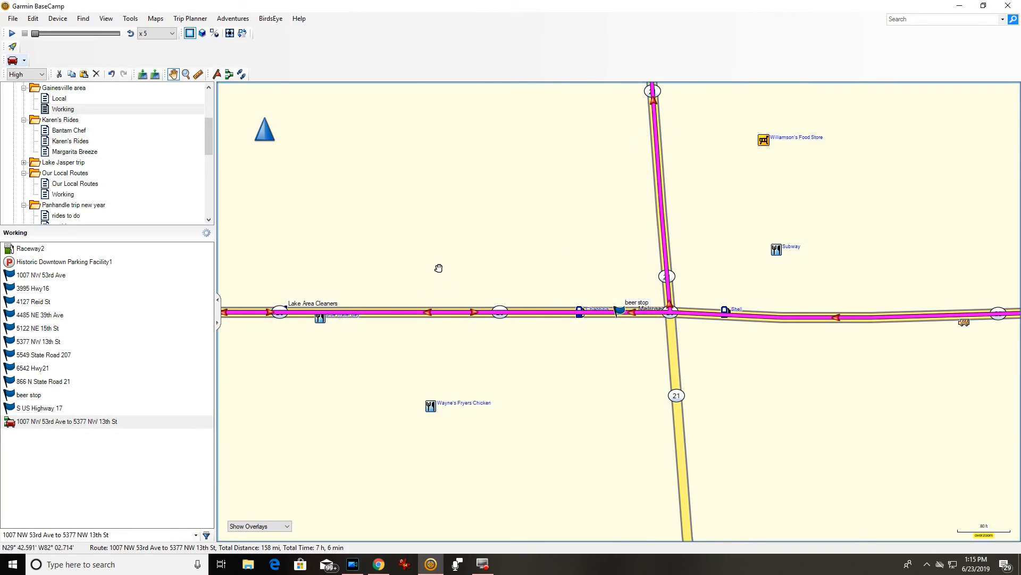
{"action": "scroll", "coordinate": [438, 267], "scroll_direction": "down", "scroll_amount": 5}
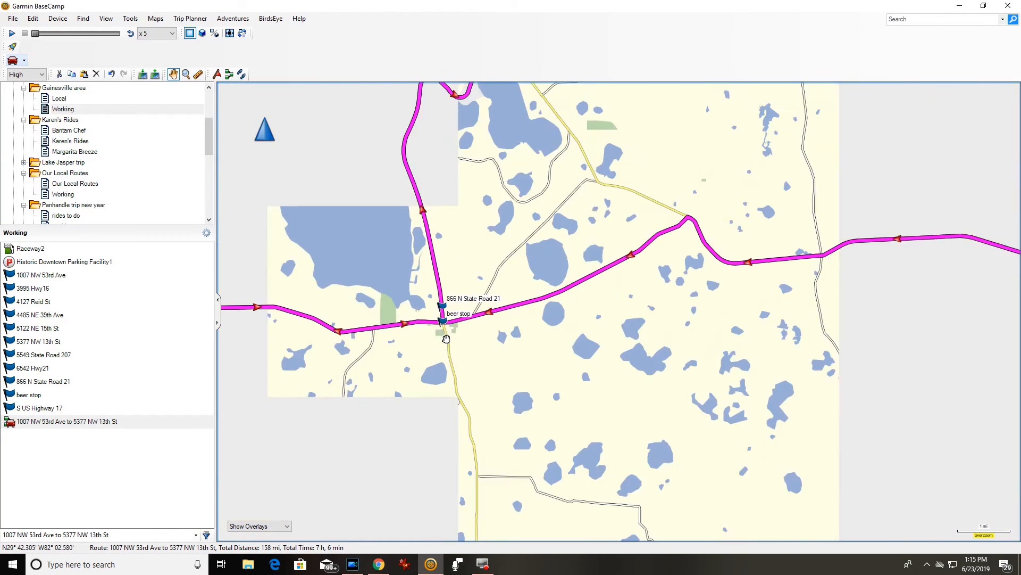
{"action": "scroll", "coordinate": [446, 339], "scroll_direction": "down", "scroll_amount": 3}
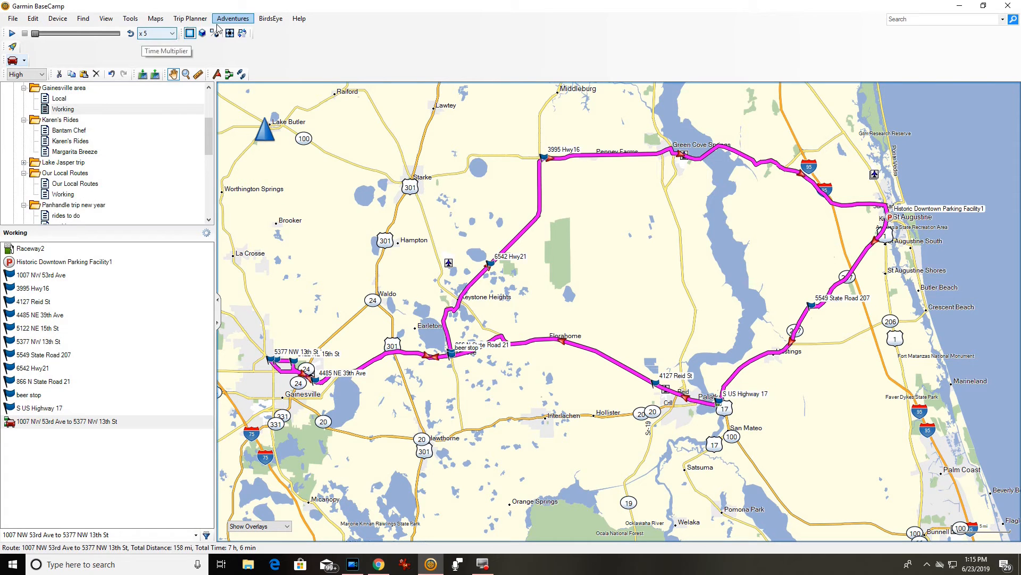
Play the route simulation at x1000 speed.
{"action": "left_click", "coordinate": [172, 33]}
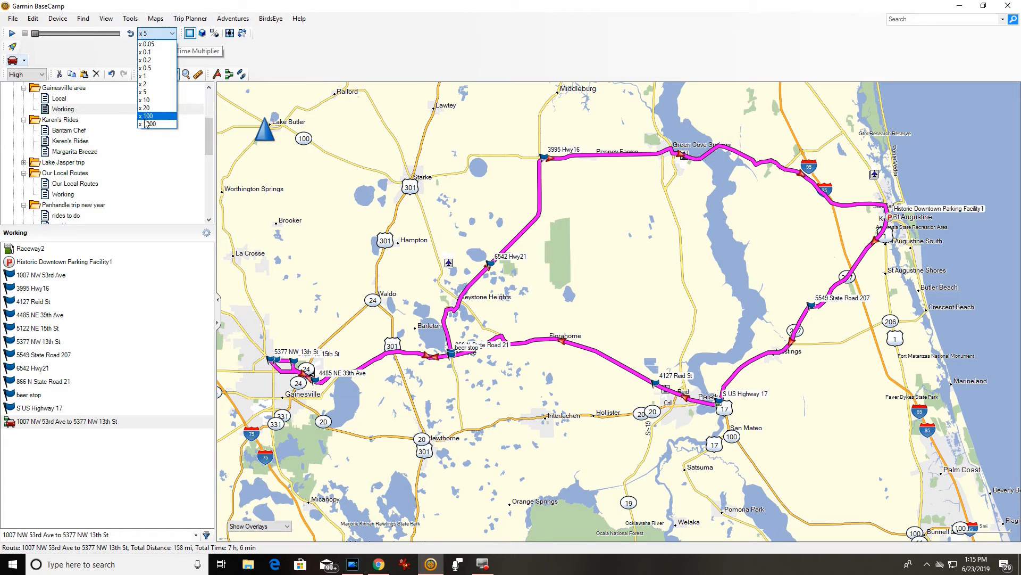
{"action": "left_click", "coordinate": [146, 124]}
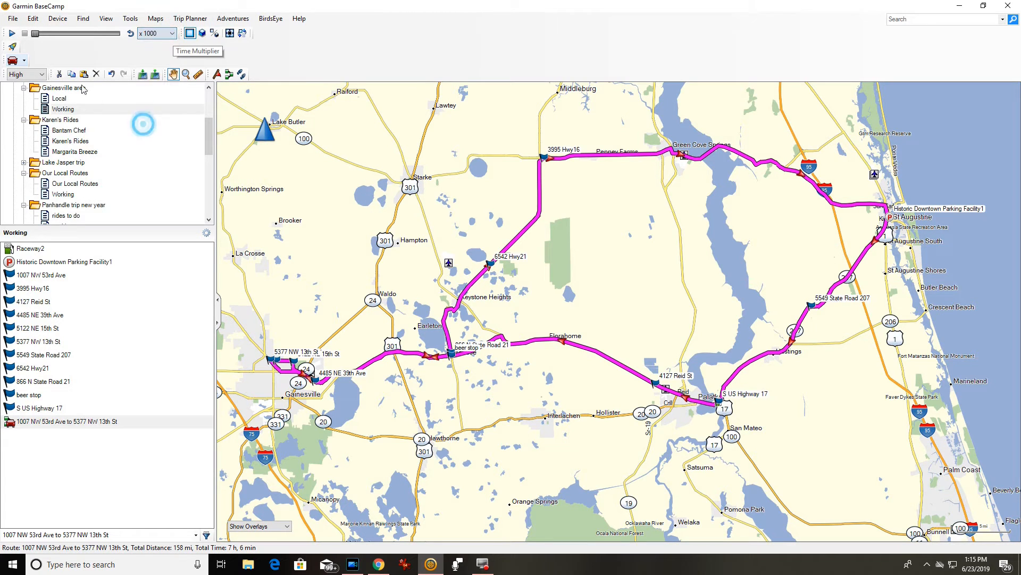
{"action": "left_click", "coordinate": [10, 35]}
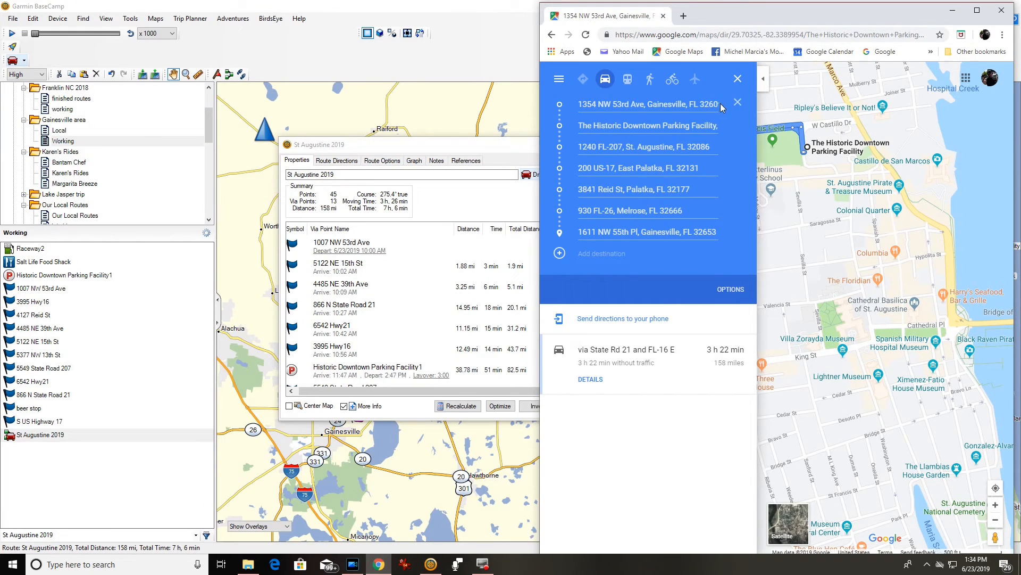
In Google Maps, hide the directions panel and frame the whole St Augustine–Palatka trip.
{"action": "left_click", "coordinate": [762, 83]}
{"action": "scroll", "coordinate": [726, 279], "scroll_direction": "down", "scroll_amount": 5}
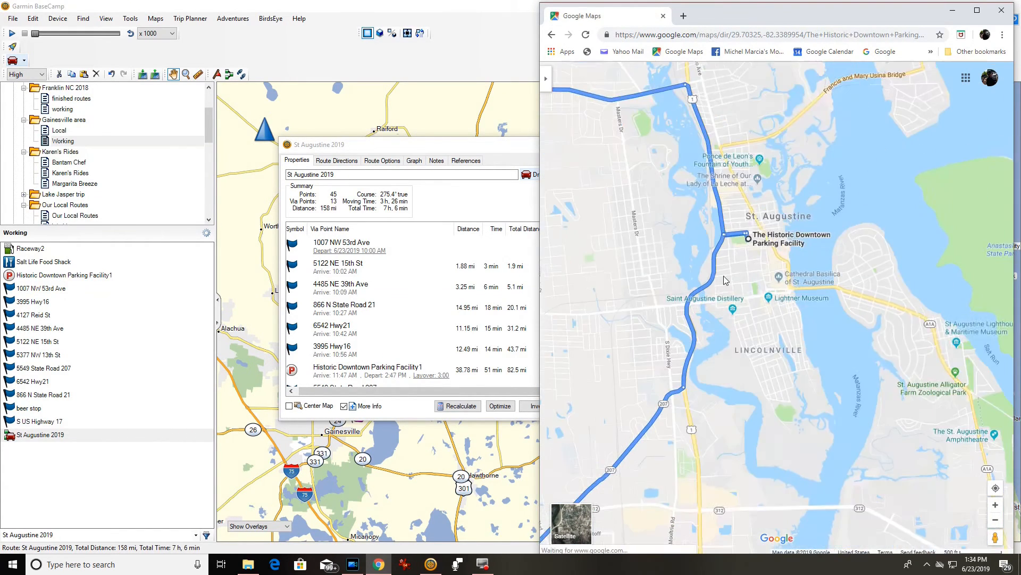
{"action": "scroll", "coordinate": [735, 294], "scroll_direction": "up", "scroll_amount": 4}
{"action": "scroll", "coordinate": [735, 296], "scroll_direction": "down", "scroll_amount": 2}
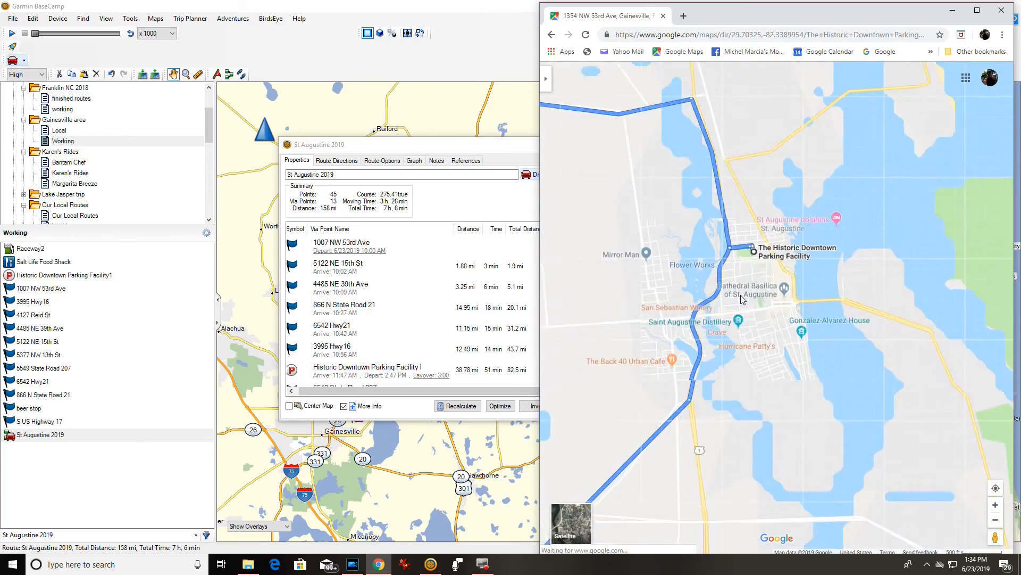
{"action": "left_click_drag", "start_coordinate": [612, 330], "coordinate": [817, 244]}
{"action": "scroll", "coordinate": [816, 245], "scroll_direction": "down", "scroll_amount": 2}
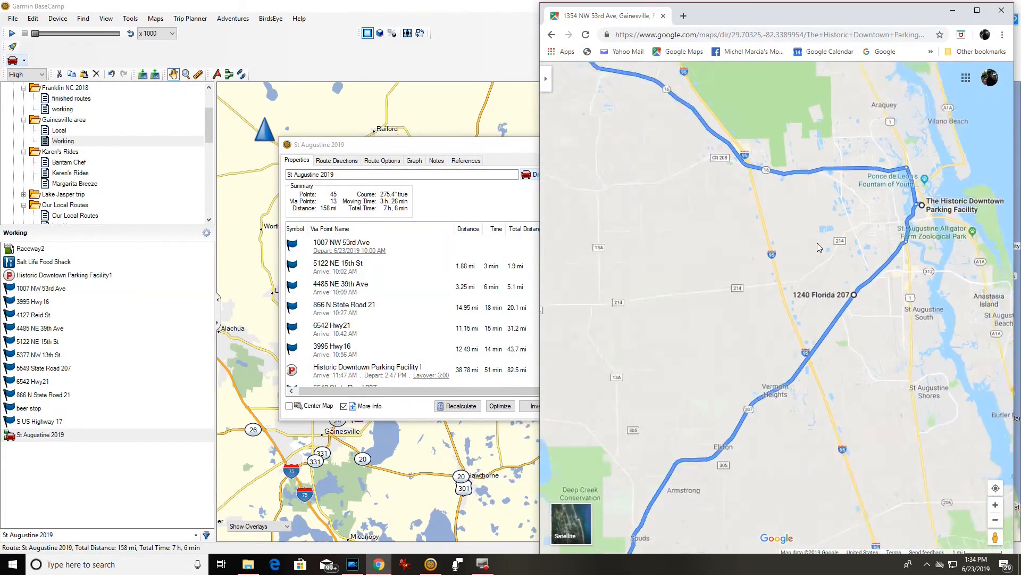
{"action": "scroll", "coordinate": [731, 244], "scroll_direction": "down", "scroll_amount": 3}
{"action": "left_click_drag", "start_coordinate": [719, 253], "coordinate": [804, 237]}
Resize BaseCamp beside the browser and move the St Augustine 2019 route into PATRIOT User Data.
{"action": "left_click", "coordinate": [445, 114]}
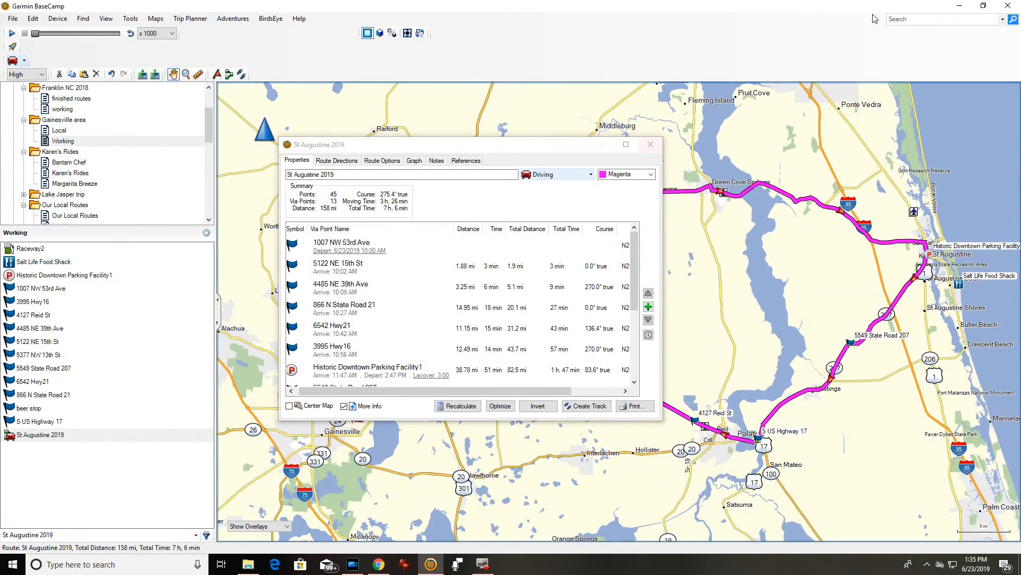
{"action": "left_click", "coordinate": [984, 6]}
{"action": "left_click", "coordinate": [650, 144]}
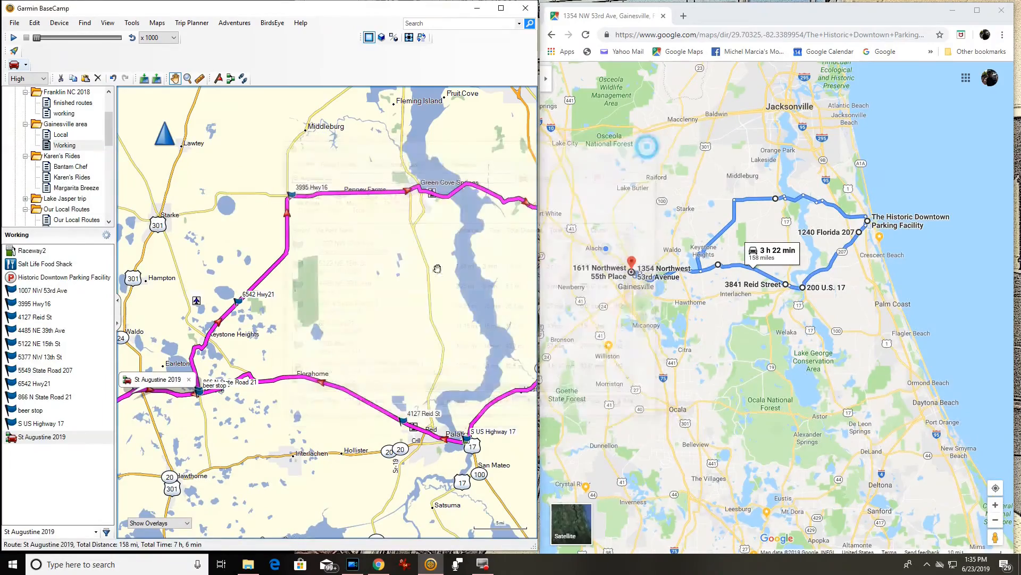
{"action": "scroll", "coordinate": [323, 275], "scroll_direction": "down", "scroll_amount": 3}
{"action": "scroll", "coordinate": [323, 275], "scroll_direction": "up", "scroll_amount": 3}
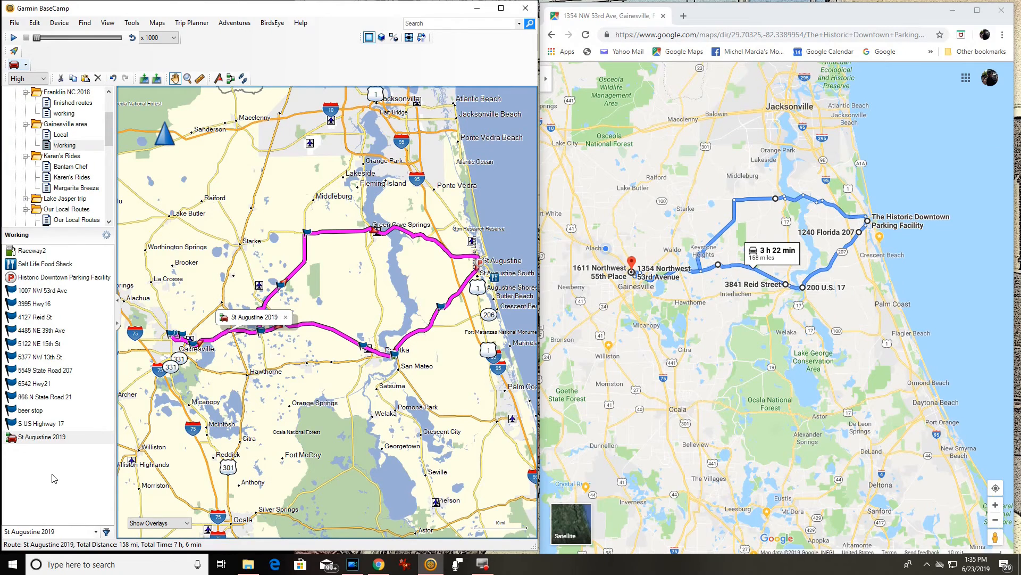
{"action": "scroll", "coordinate": [60, 181], "scroll_direction": "down", "scroll_amount": 10}
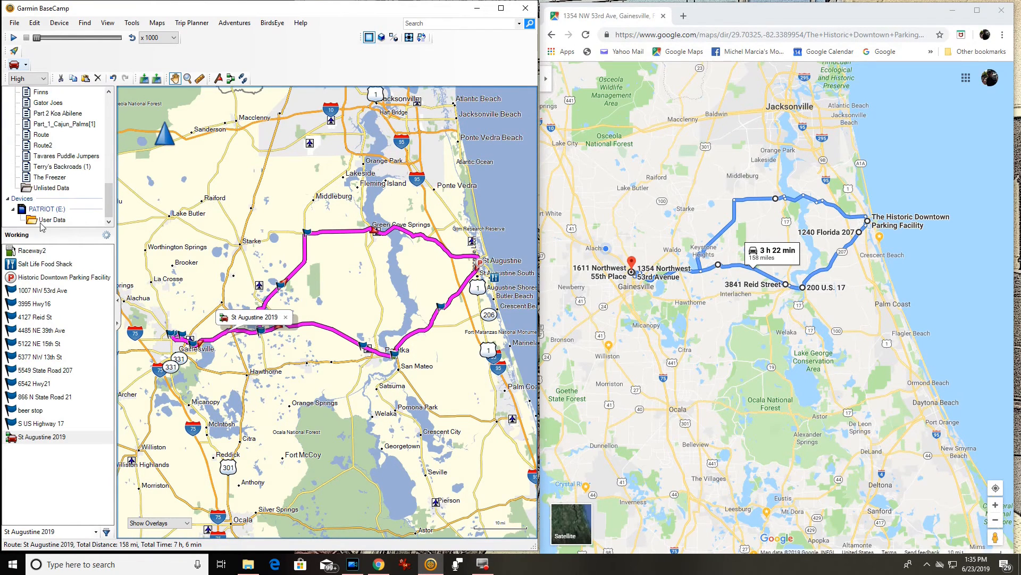
{"action": "left_click", "coordinate": [12, 440]}
{"action": "left_click_drag", "start_coordinate": [17, 266], "coordinate": [62, 220]}
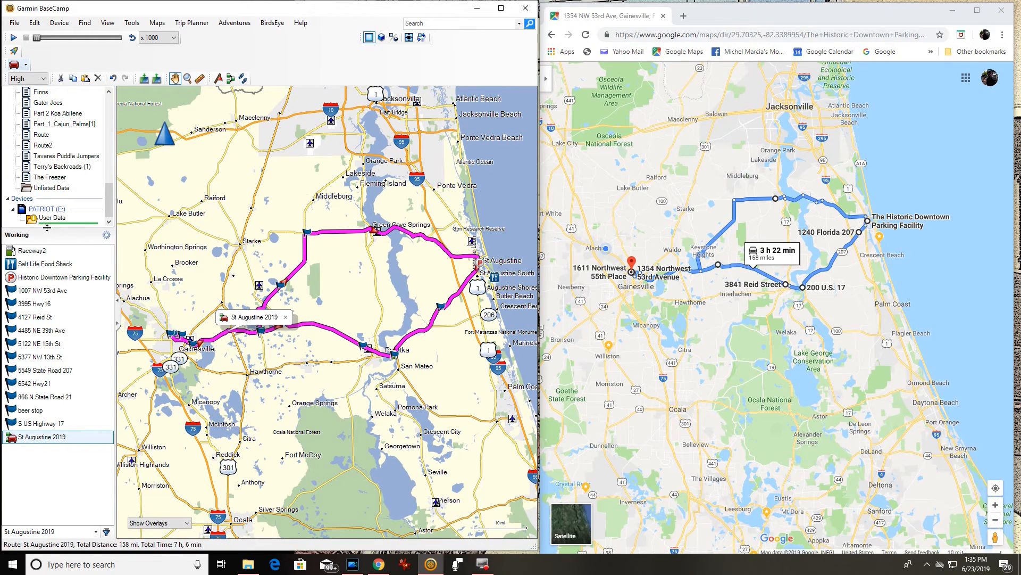
Inspect the Route and Waypoints files in PATRIOT (E:) Garmin > GPX, then return to the drive root.
{"action": "left_click", "coordinate": [247, 565]}
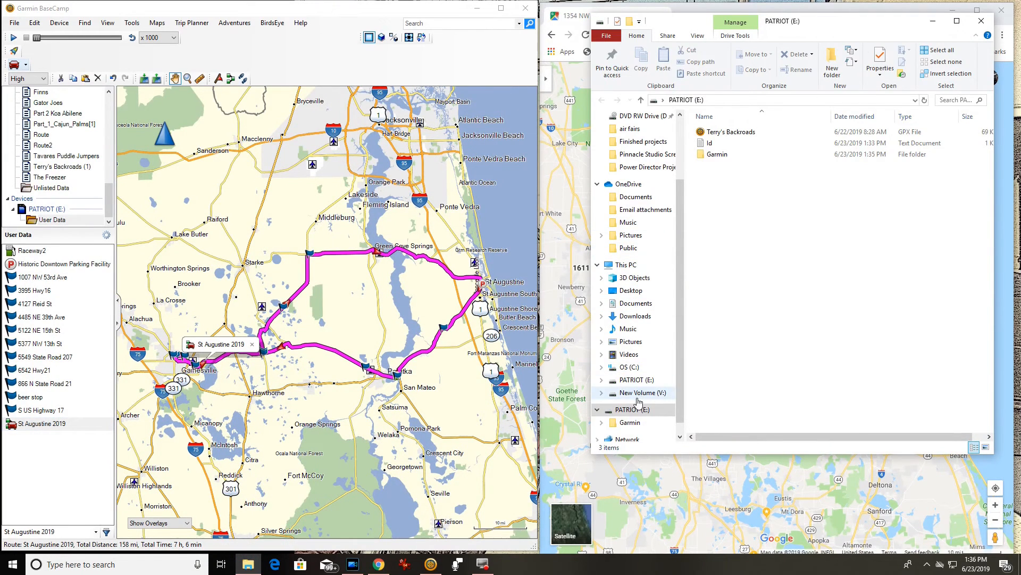
{"action": "double_click", "coordinate": [639, 415]}
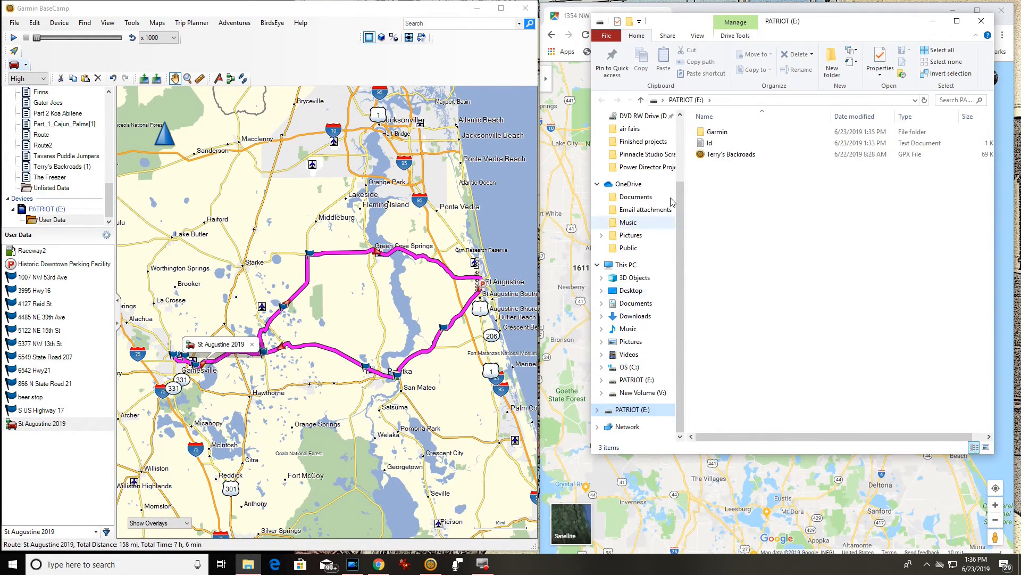
{"action": "left_click", "coordinate": [712, 133]}
{"action": "double_click", "coordinate": [712, 133]}
{"action": "double_click", "coordinate": [711, 131]}
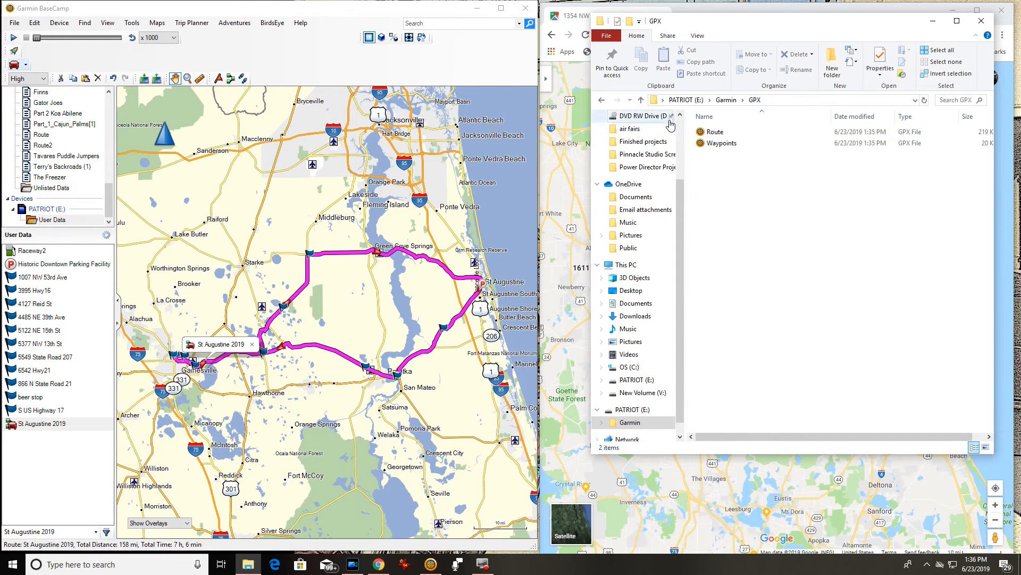
{"action": "left_click", "coordinate": [641, 100]}
{"action": "left_click", "coordinate": [641, 100]}
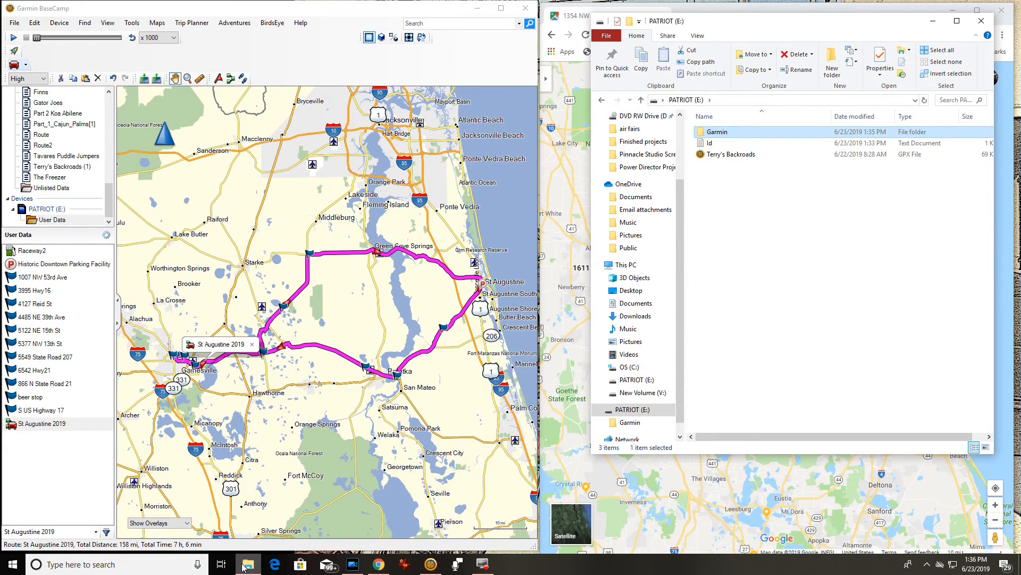
{"action": "mouse_move", "coordinate": [244, 568]}
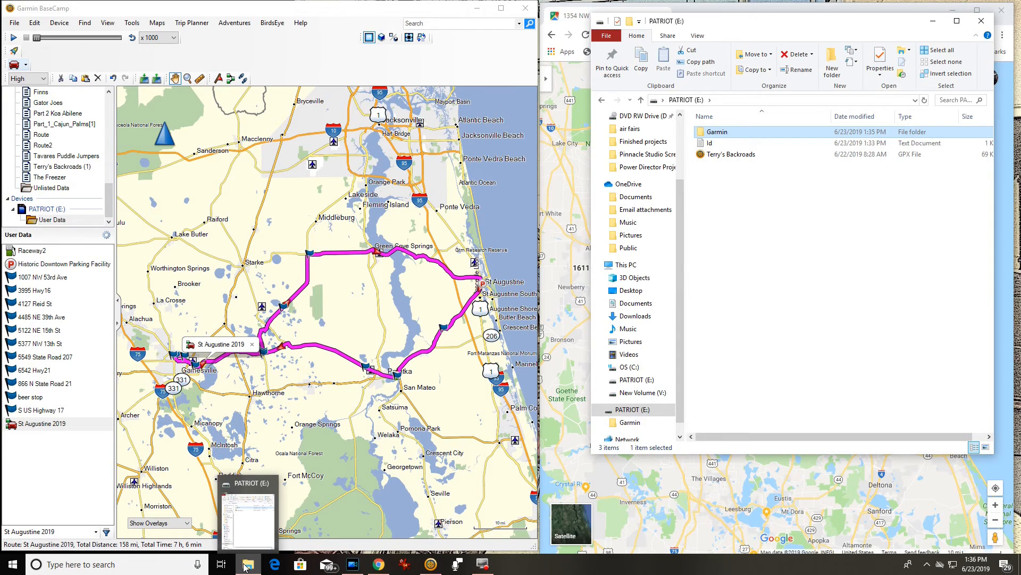
{"action": "left_click", "coordinate": [245, 568]}
{"action": "left_click", "coordinate": [240, 567]}
Open Documents > Working GPX in a new File Explorer window.
{"action": "right_click", "coordinate": [241, 567]}
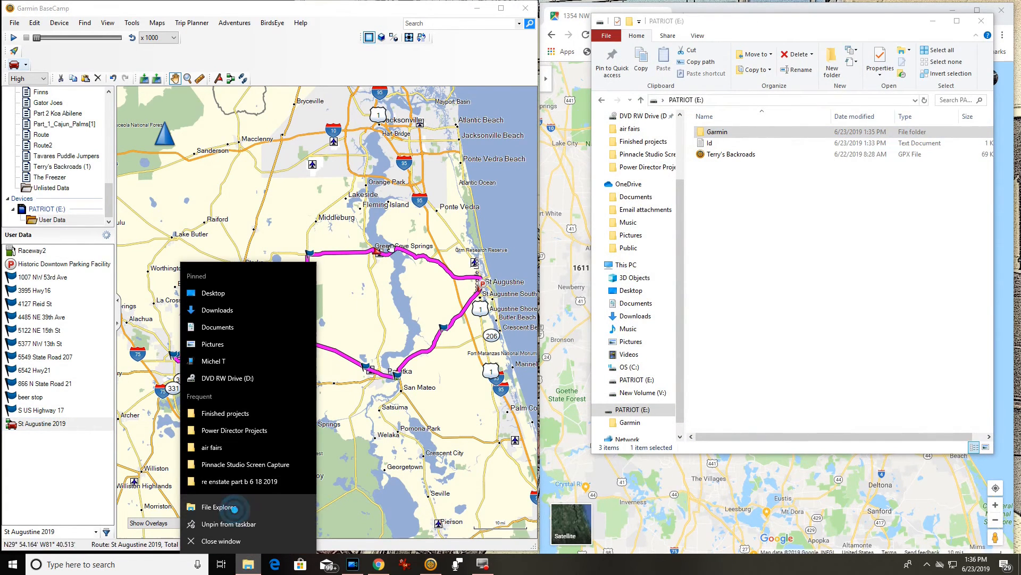
{"action": "left_click", "coordinate": [234, 508]}
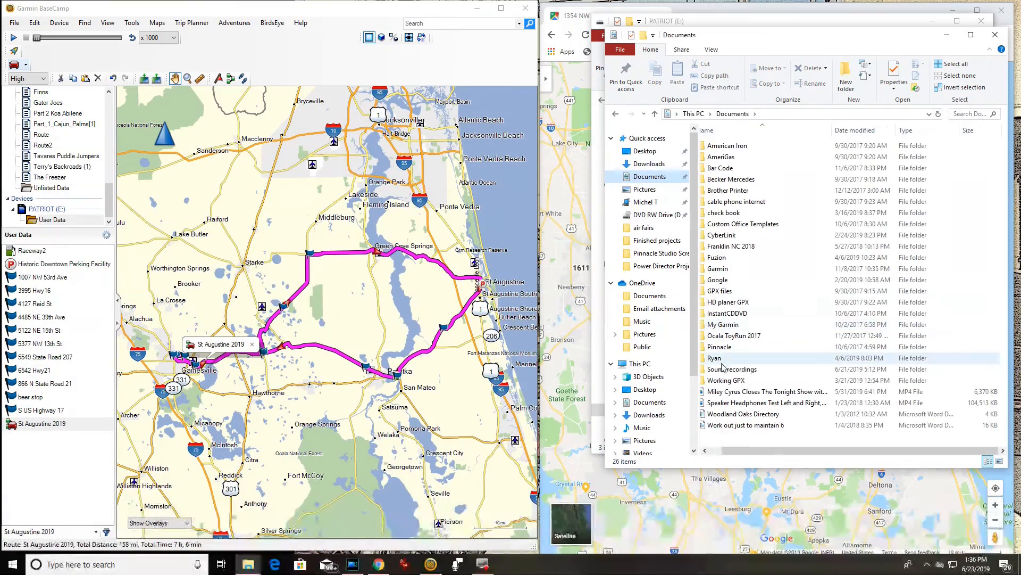
{"action": "double_click", "coordinate": [725, 380]}
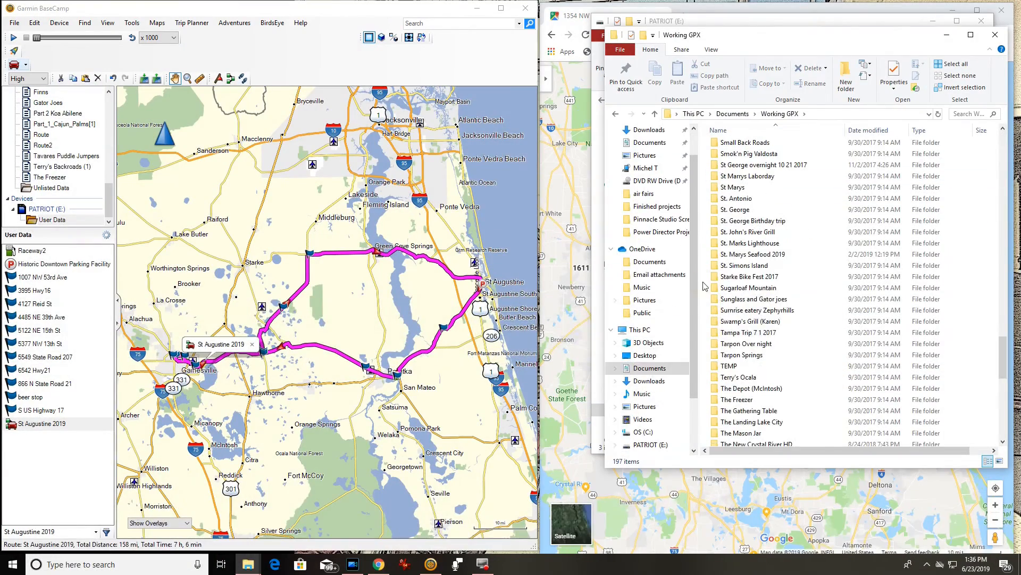
Create a folder named 'St Augustine 2019' in Working GPX and open it.
{"action": "right_click", "coordinate": [704, 285]}
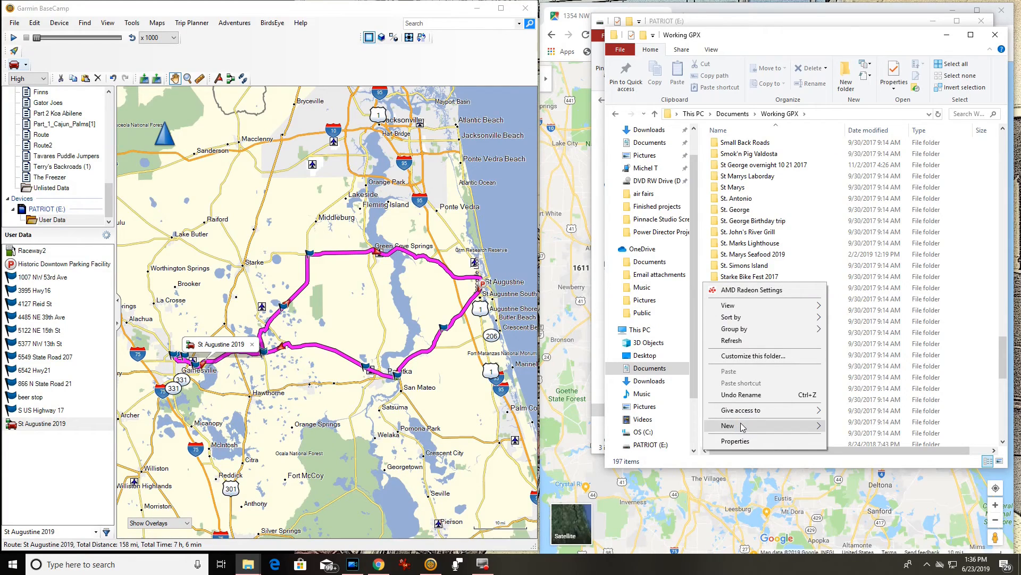
{"action": "mouse_move", "coordinate": [742, 426]}
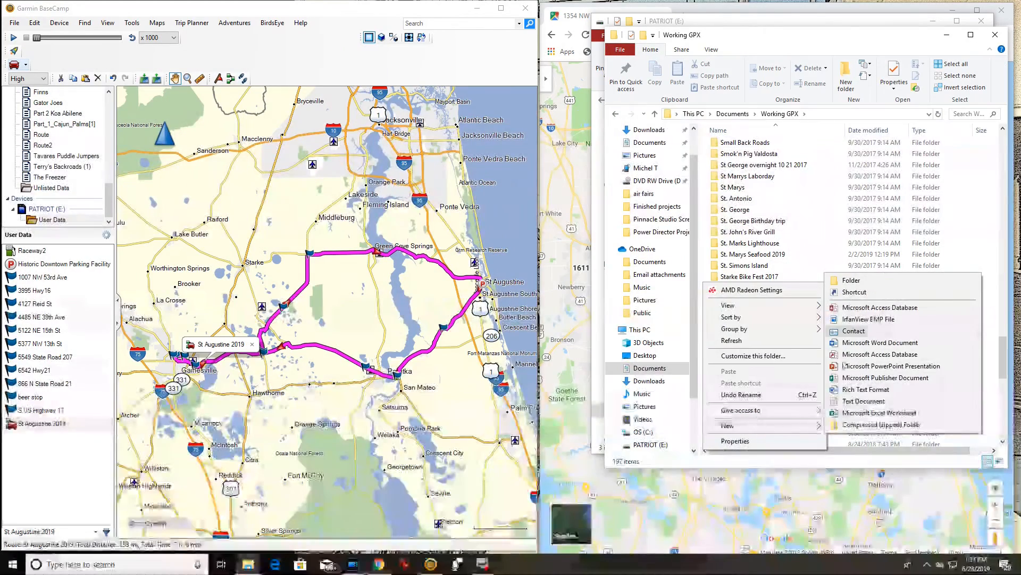
{"action": "left_click", "coordinate": [863, 286]}
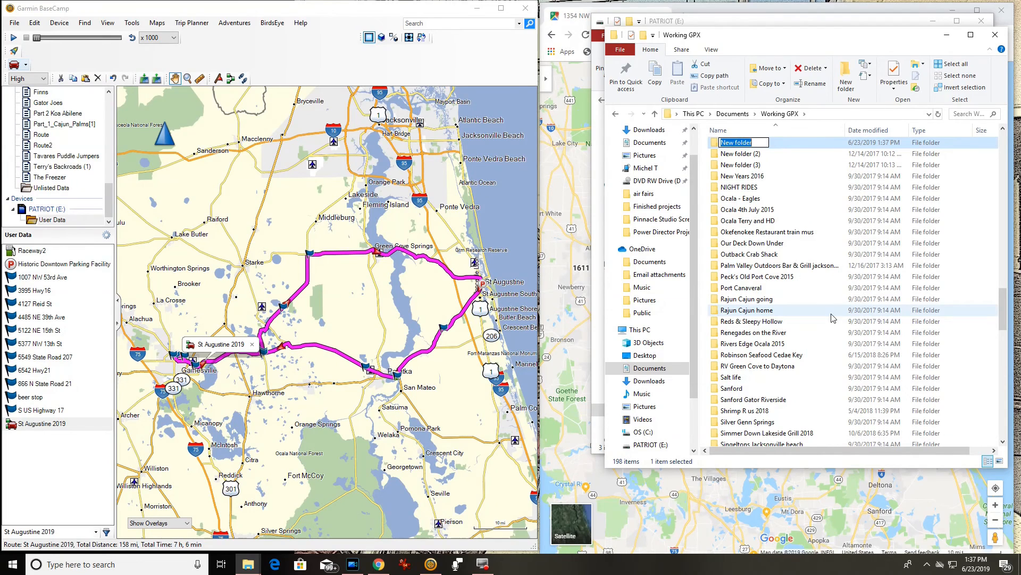
{"action": "type", "text": "St Augustine 2019"}
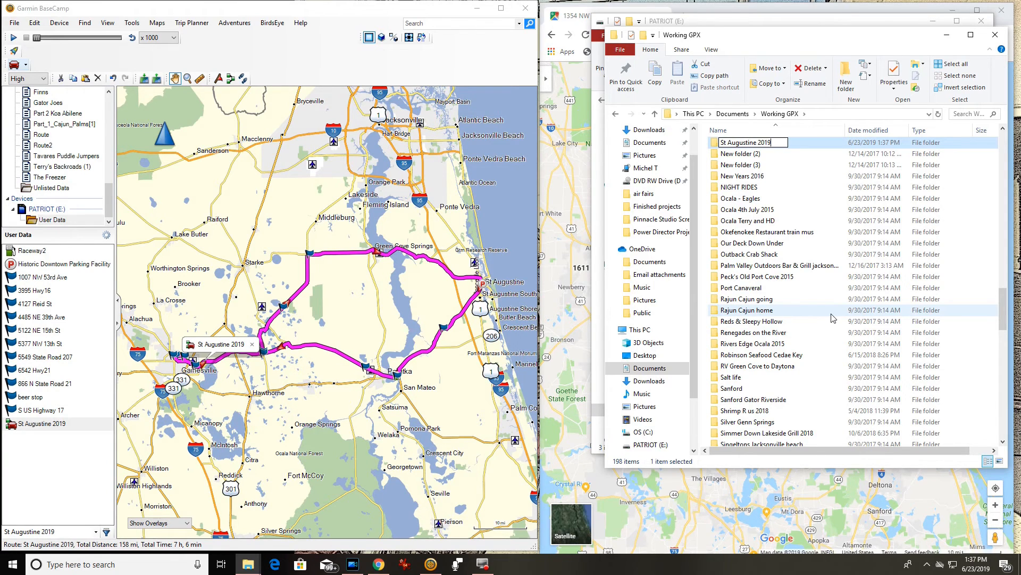
{"action": "key", "text": "Return"}
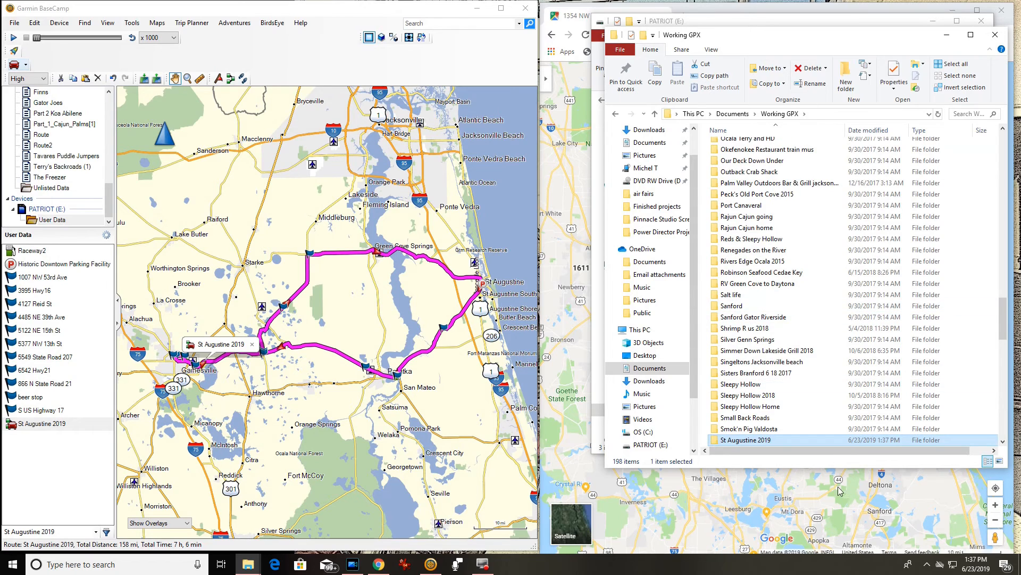
{"action": "double_click", "coordinate": [753, 439]}
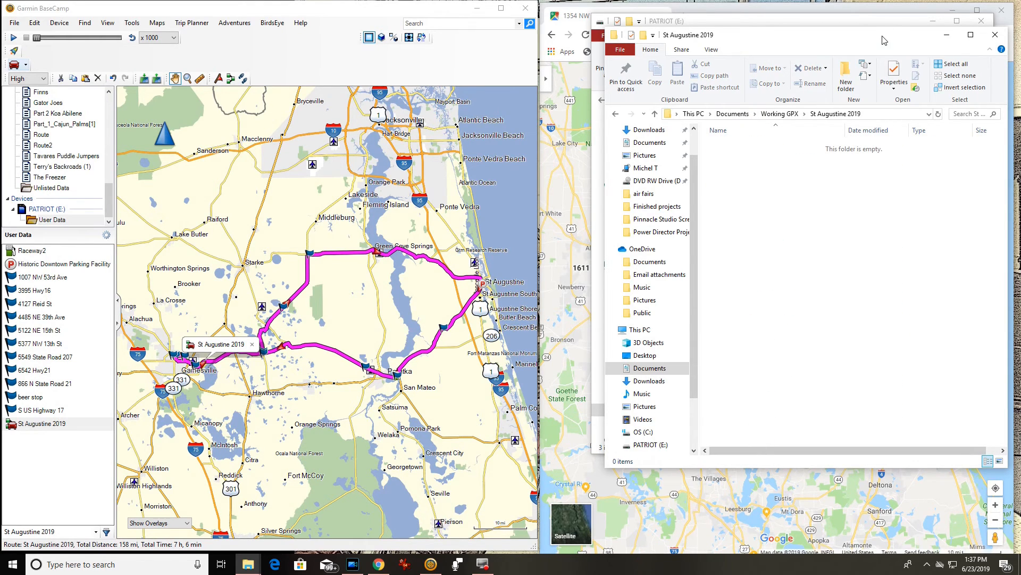
Copy the Route GPX file from PATRIOT's Garmin > GPX folder into St Augustine 2019.
{"action": "left_click_drag", "start_coordinate": [884, 40], "coordinate": [410, 44]}
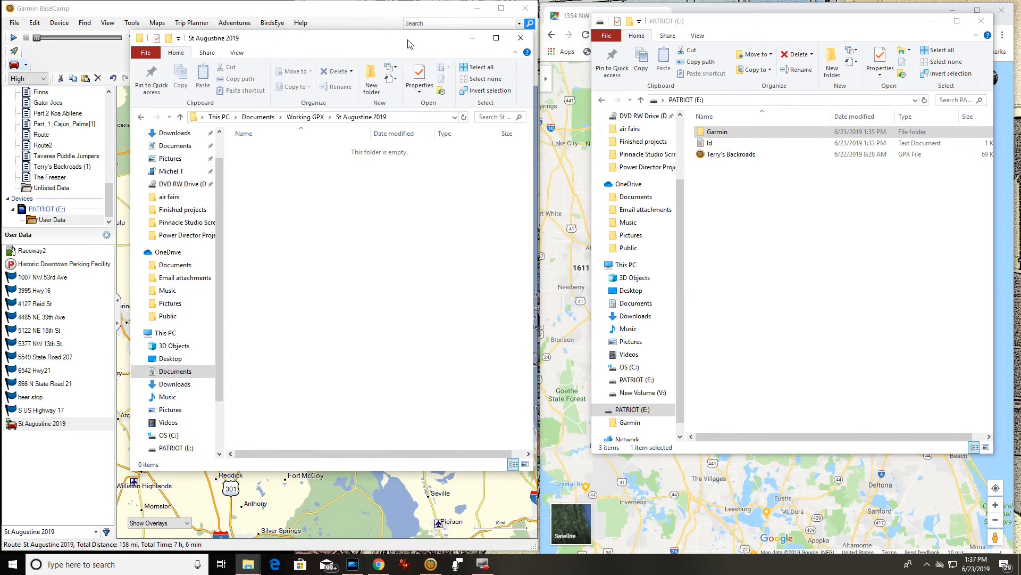
{"action": "left_click", "coordinate": [713, 134]}
{"action": "double_click", "coordinate": [713, 134]}
{"action": "double_click", "coordinate": [713, 135]}
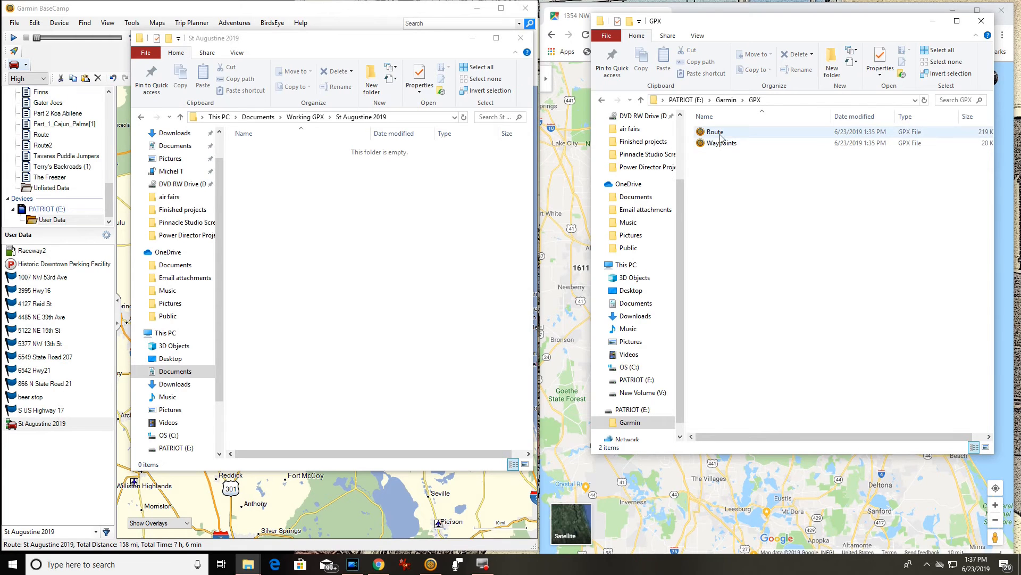
{"action": "left_click_drag", "start_coordinate": [723, 136], "coordinate": [387, 256]}
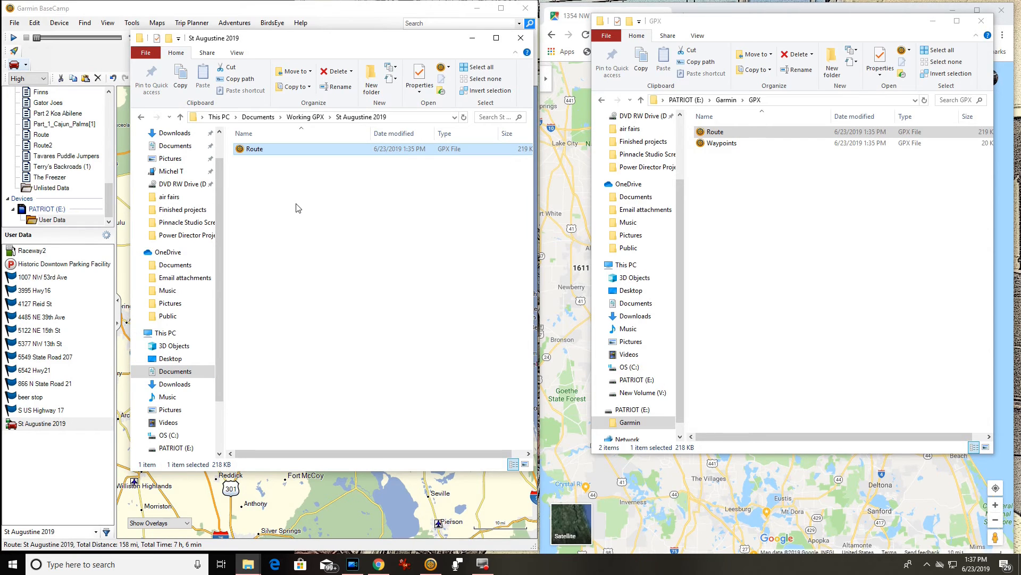
Rename the copied file to 'St Augustine 2019' and close BaseCamp.
{"action": "left_click", "coordinate": [255, 149]}
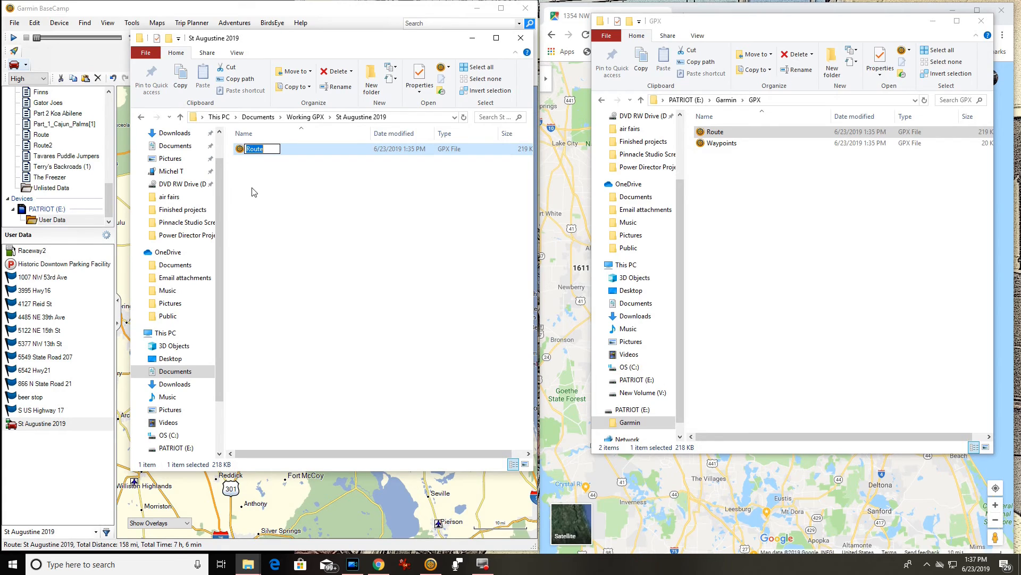
{"action": "type", "text": "St Augustine 2019"}
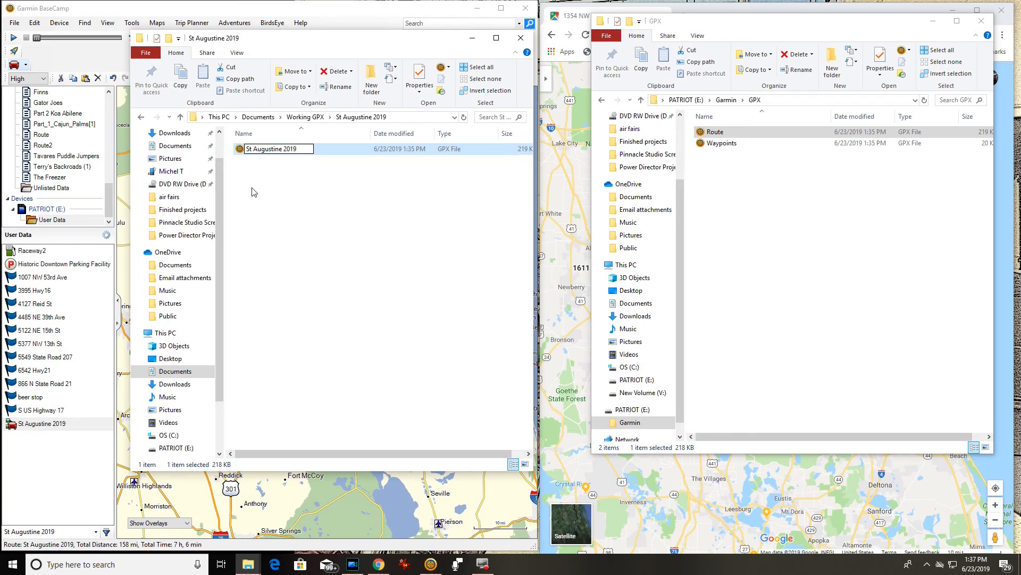
{"action": "left_click", "coordinate": [305, 292]}
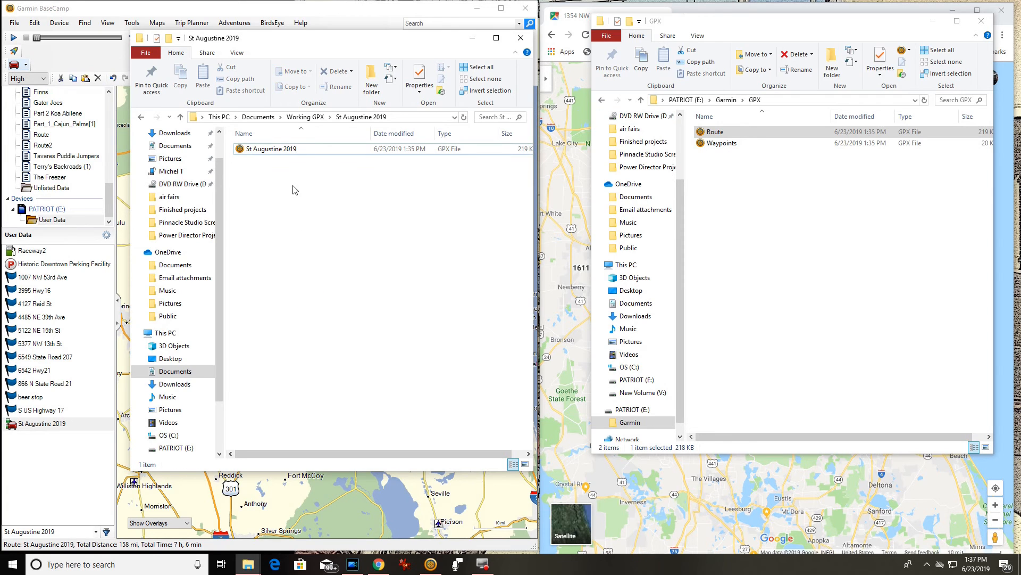
{"action": "left_click", "coordinate": [521, 38]}
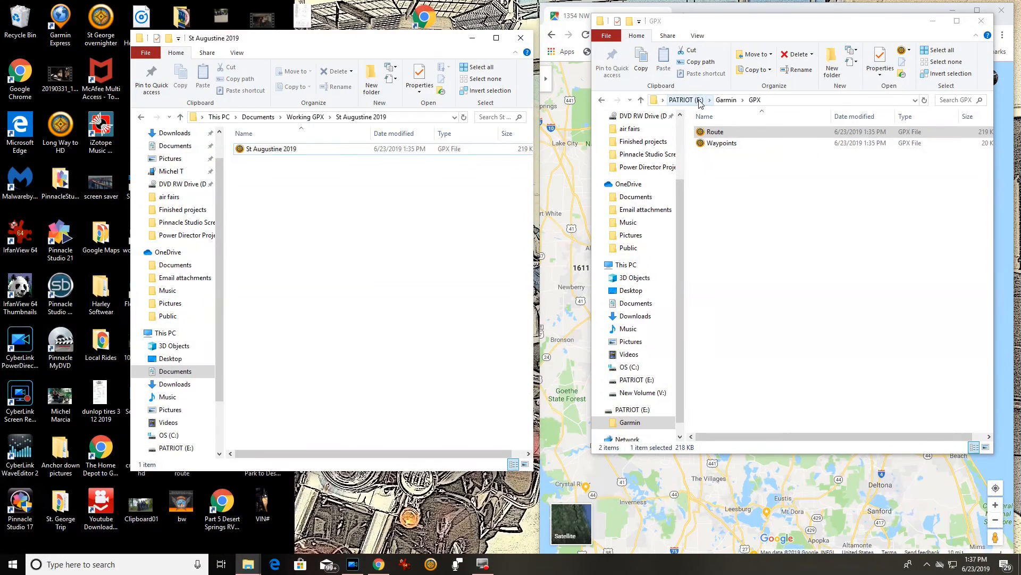
Go up to the PATRIOT (E:) root and permanently delete all three items on it.
{"action": "left_click", "coordinate": [641, 101]}
{"action": "left_click", "coordinate": [641, 101]}
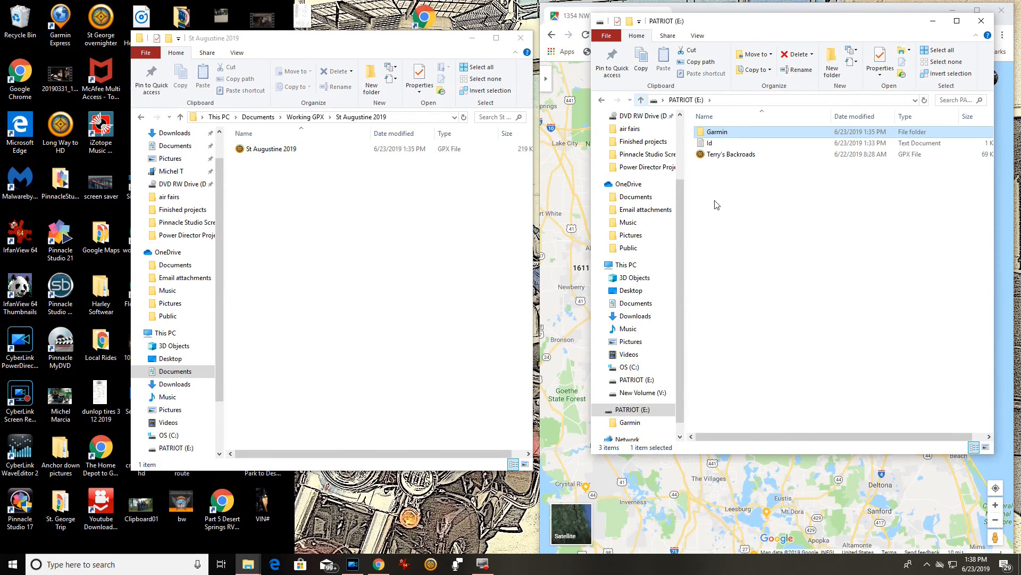
{"action": "left_click_drag", "start_coordinate": [734, 178], "coordinate": [726, 131]}
{"action": "right_click", "coordinate": [729, 132]}
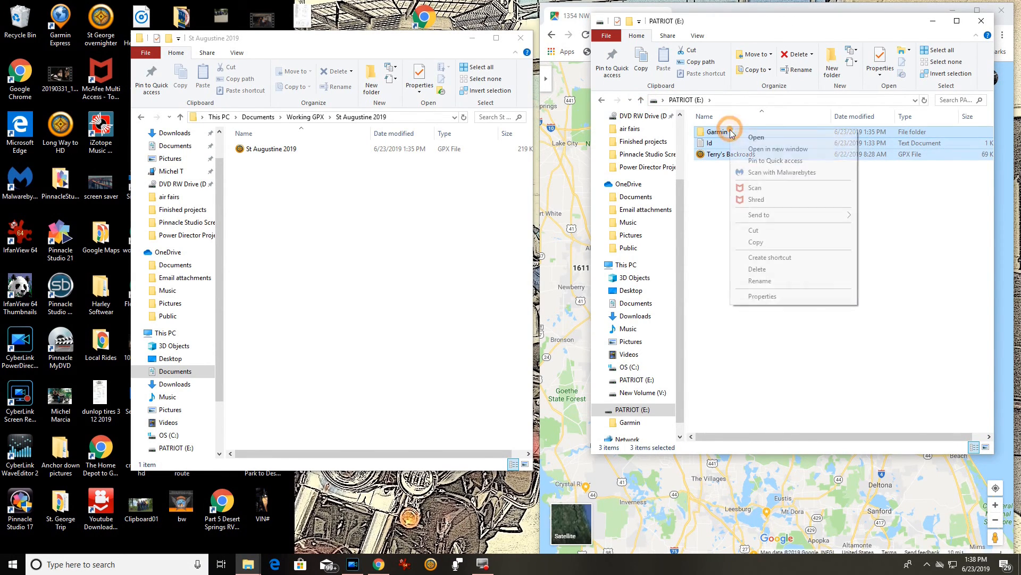
{"action": "left_click", "coordinate": [758, 269]}
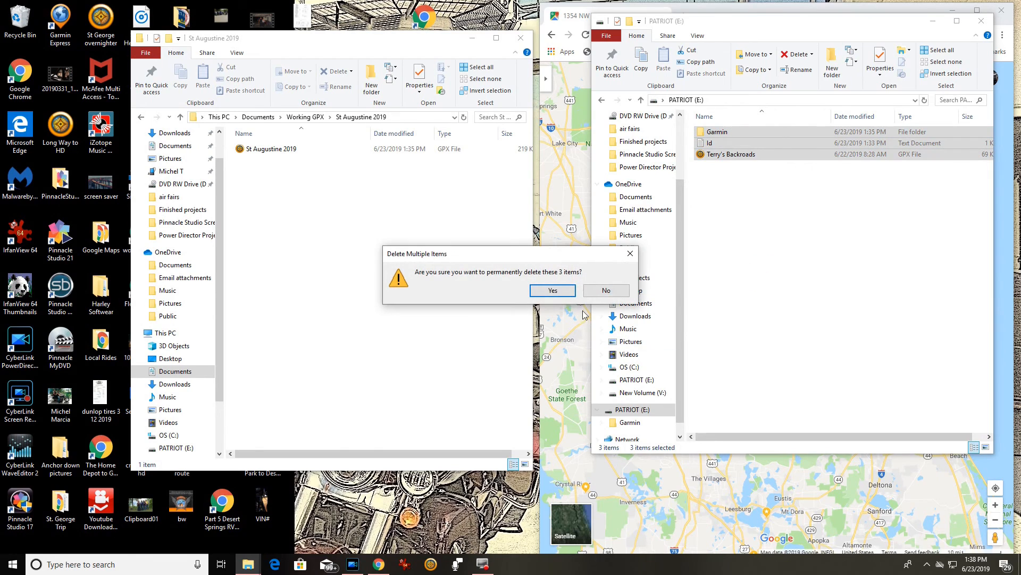
{"action": "left_click", "coordinate": [553, 291]}
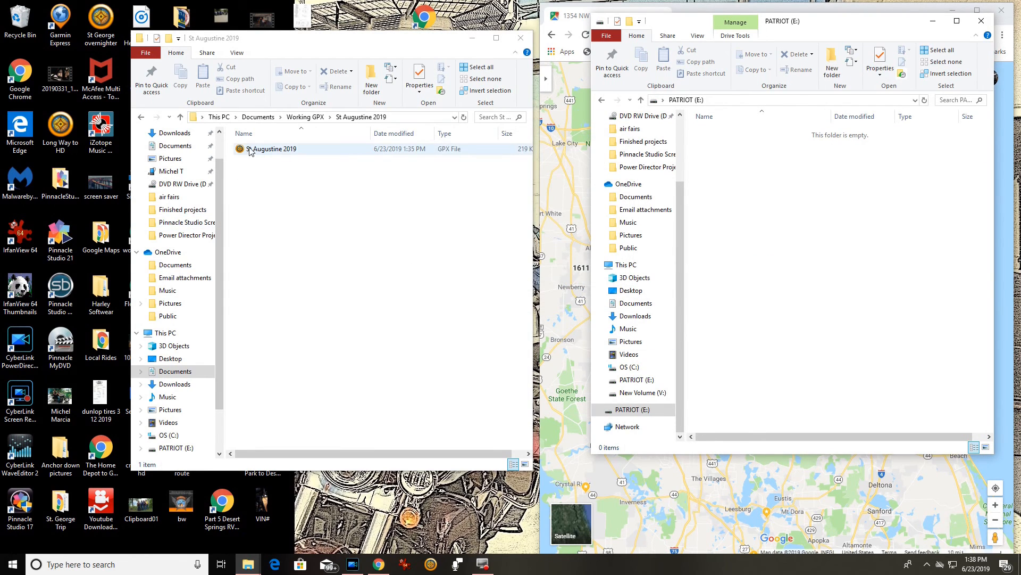
Copy the St Augustine 2019 GPX onto the PATRIOT drive and close its source folder window.
{"action": "left_click_drag", "start_coordinate": [254, 153], "coordinate": [802, 250]}
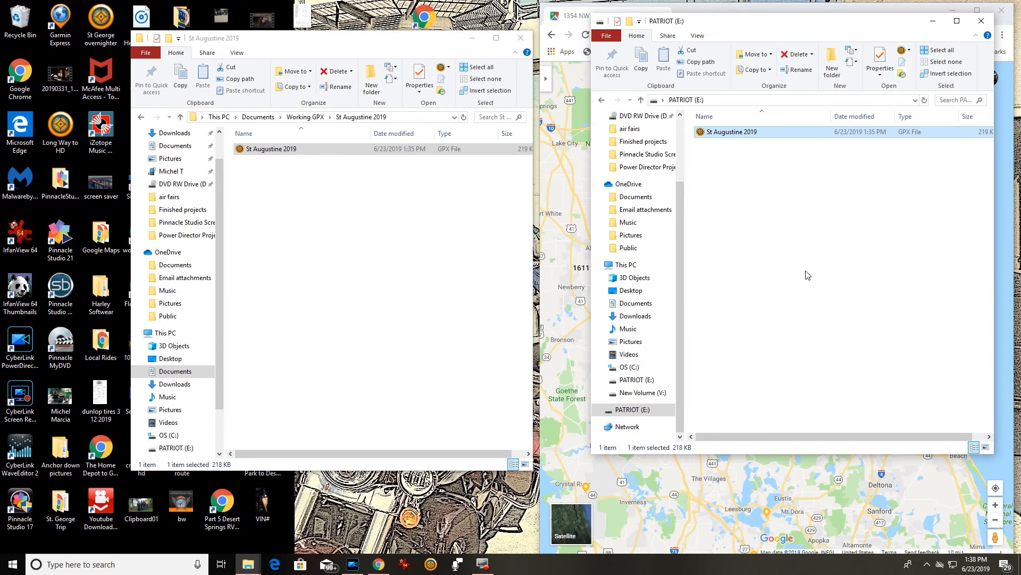
{"action": "left_click", "coordinate": [790, 242]}
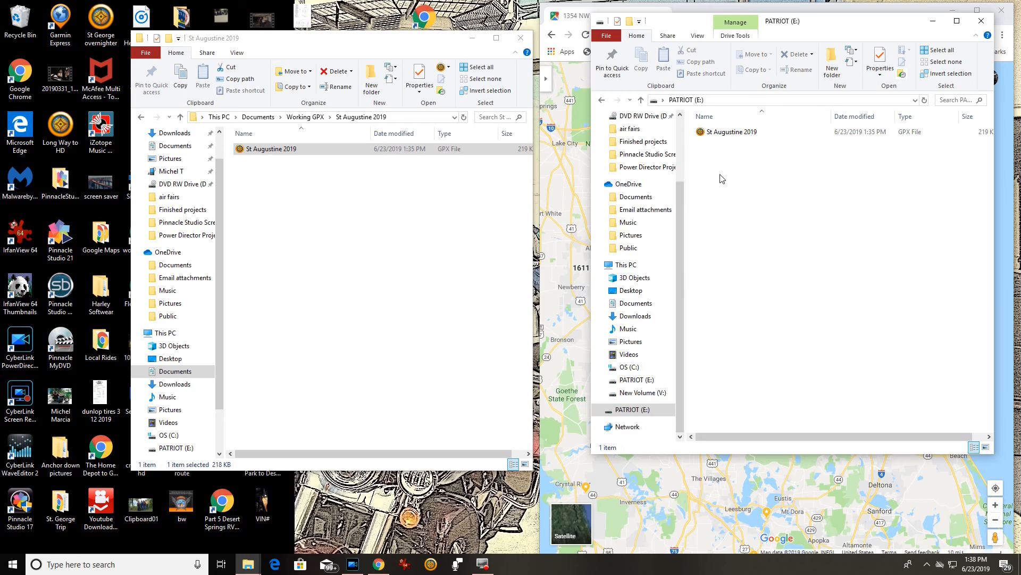
{"action": "left_click", "coordinate": [521, 38]}
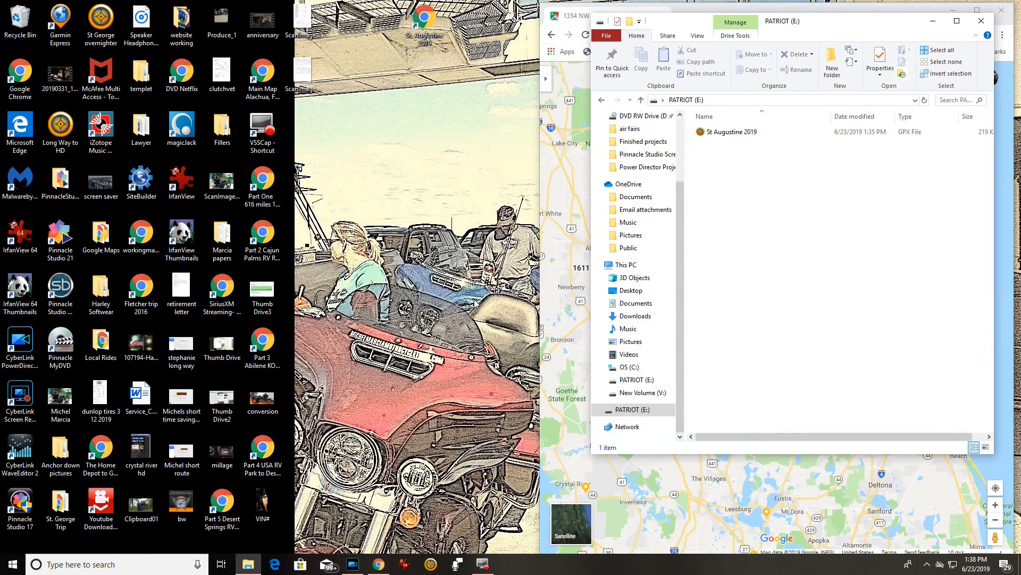
Close the PATRIOT (E:) window and maximize the Google Maps route window.
{"action": "left_click", "coordinate": [981, 21]}
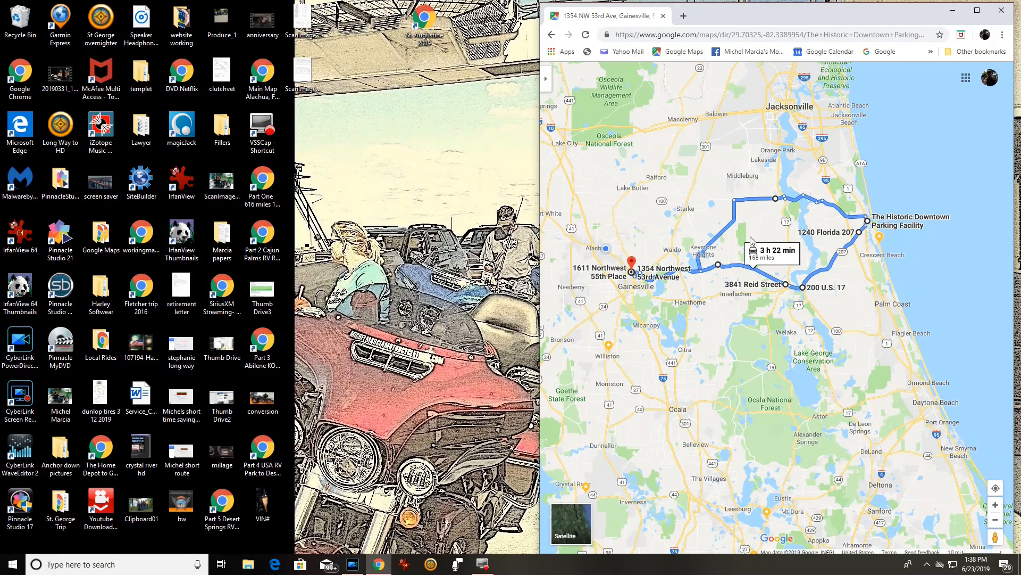
{"action": "left_click", "coordinate": [977, 7]}
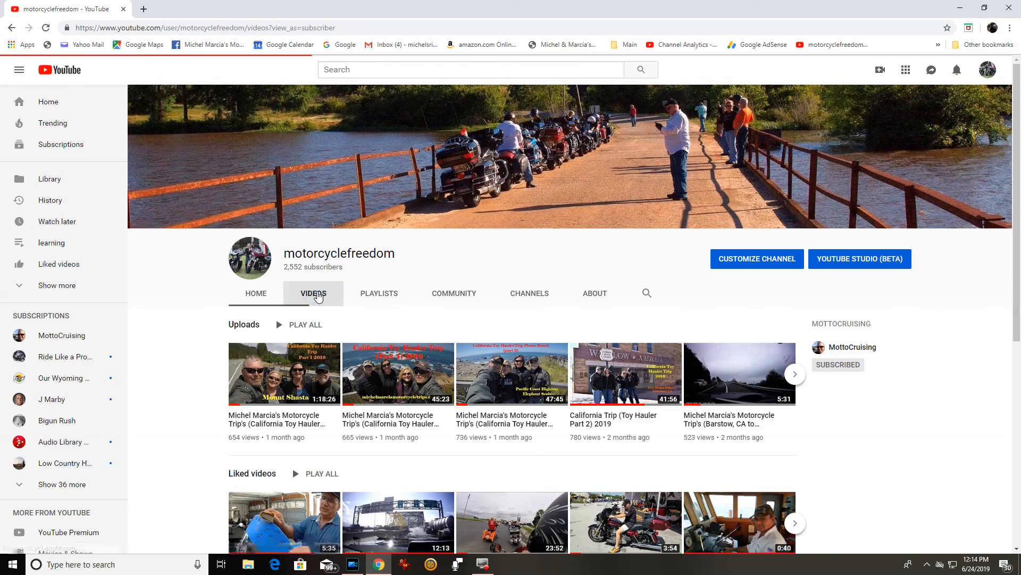
Show the YouTube channel's VIDEOS list and scroll down through the pages.
{"action": "left_click", "coordinate": [317, 296]}
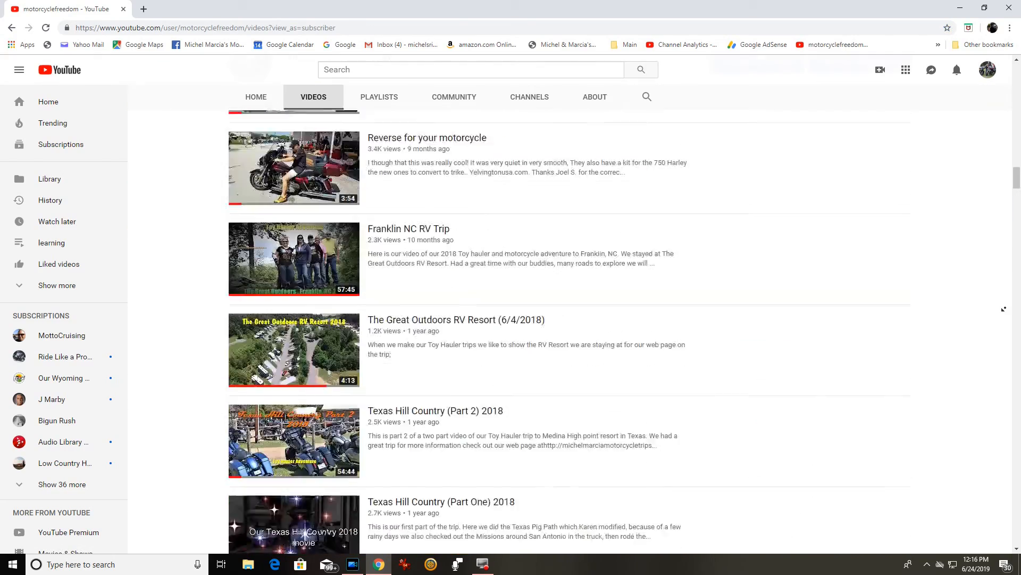
{"action": "scroll", "coordinate": [1004, 308], "scroll_direction": "down", "scroll_amount": 6}
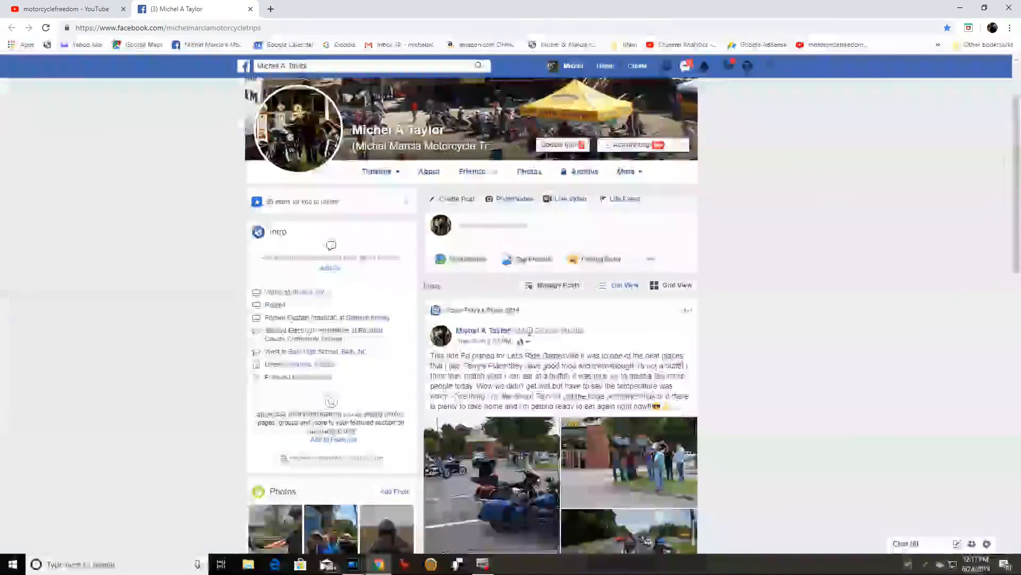
{"action": "scroll", "coordinate": [530, 333], "scroll_direction": "down", "scroll_amount": 15}
{"action": "scroll", "coordinate": [527, 344], "scroll_direction": "down", "scroll_amount": 3}
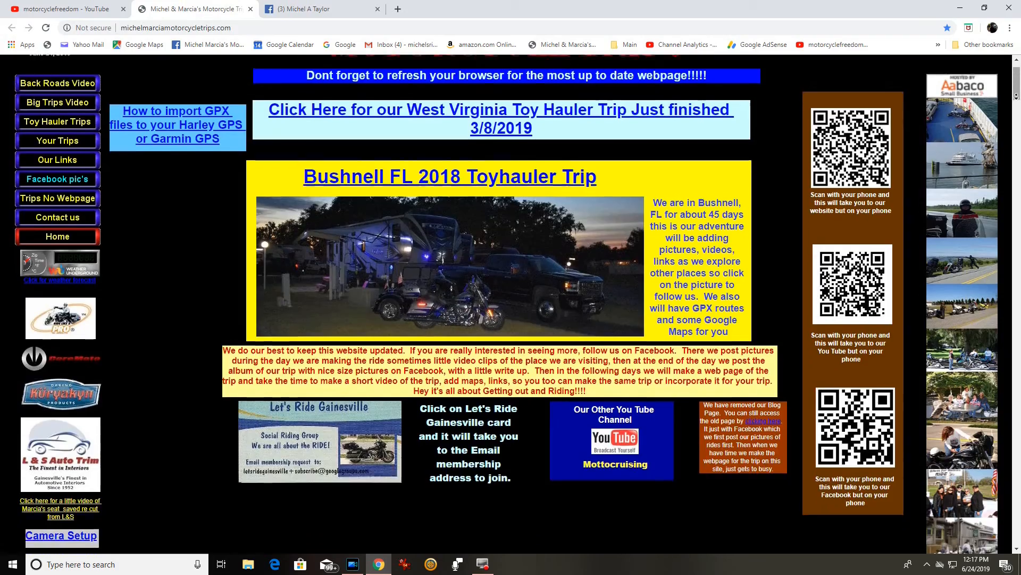
{"action": "scroll", "coordinate": [511, 304], "scroll_direction": "down", "scroll_amount": 4}
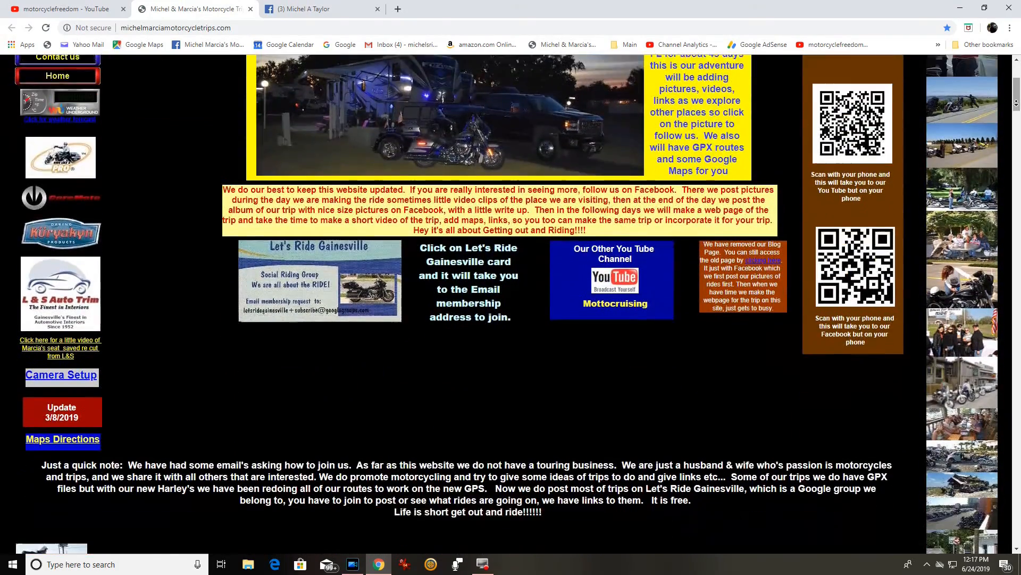
{"action": "scroll", "coordinate": [1015, 106], "scroll_direction": "down", "scroll_amount": 12}
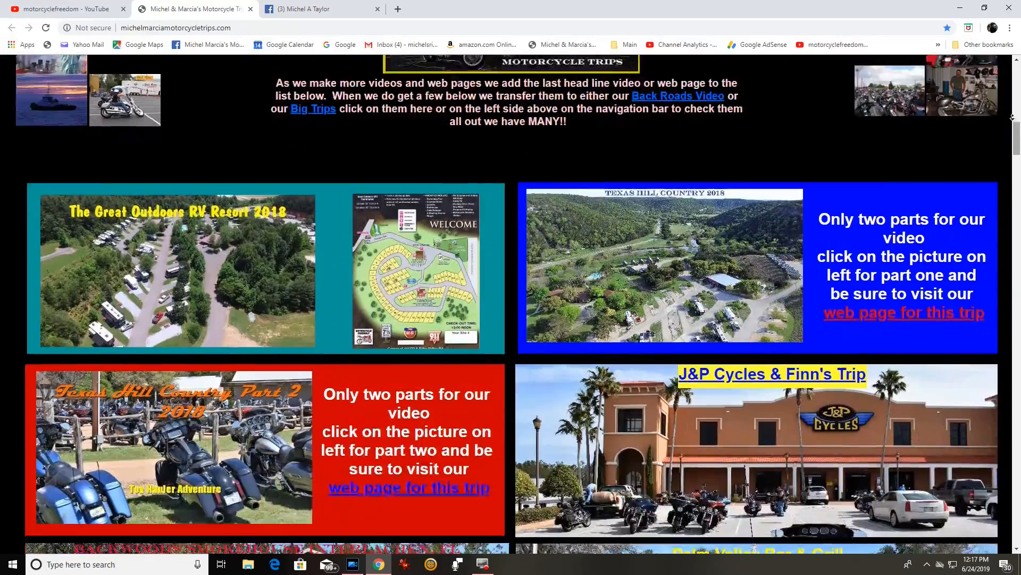
{"action": "scroll", "coordinate": [1013, 117], "scroll_direction": "down", "scroll_amount": 8}
{"action": "scroll", "coordinate": [1013, 117], "scroll_direction": "down", "scroll_amount": 15}
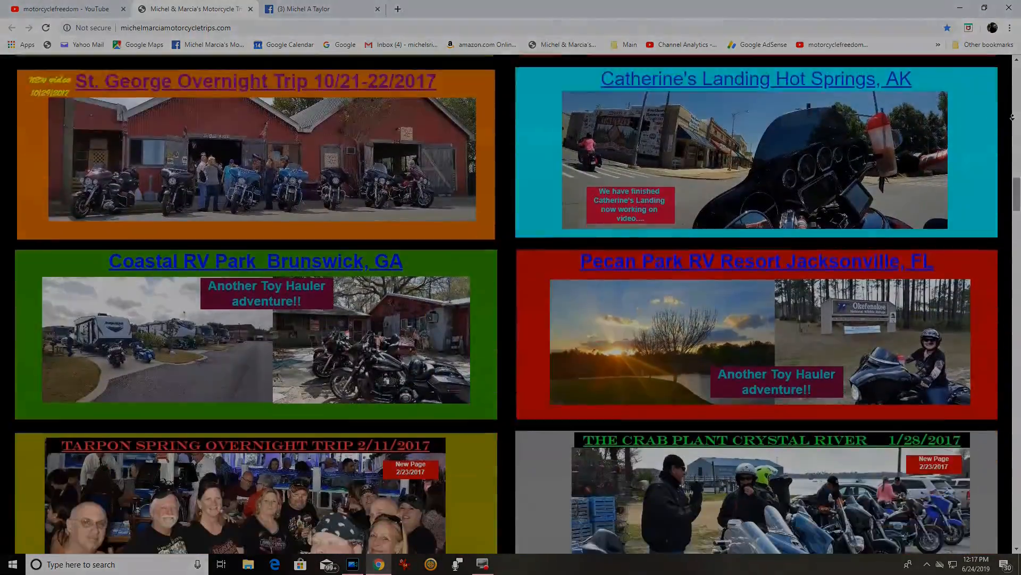
{"action": "scroll", "coordinate": [1012, 116], "scroll_direction": "down", "scroll_amount": 14}
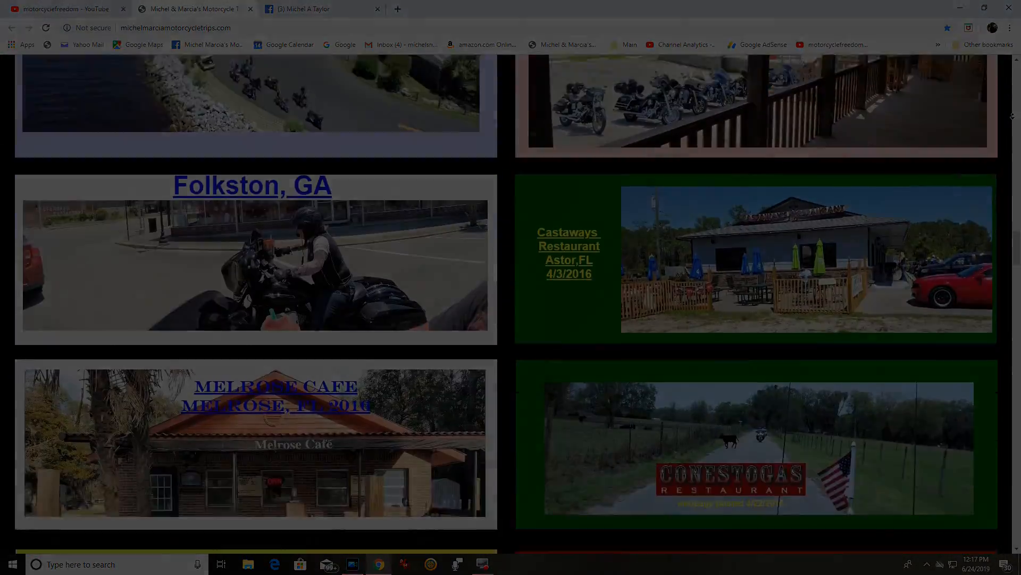